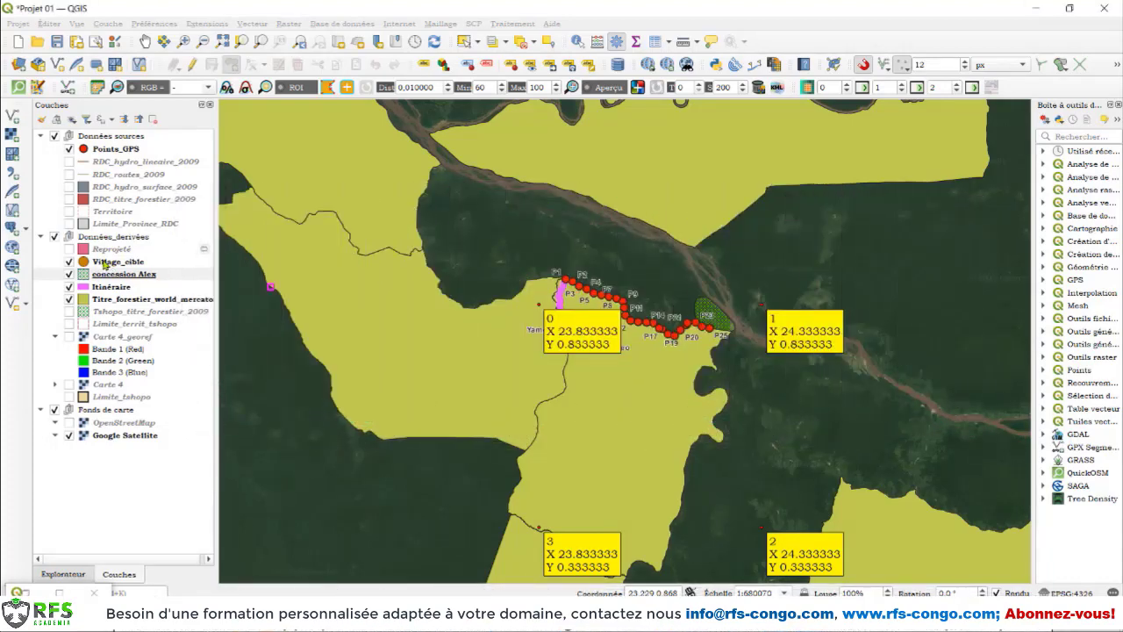
# Open the attribute table of the Village_cible layer and select the Yabwanza record
pyautogui.click(102, 265)
pyautogui.rightClick(107, 265)
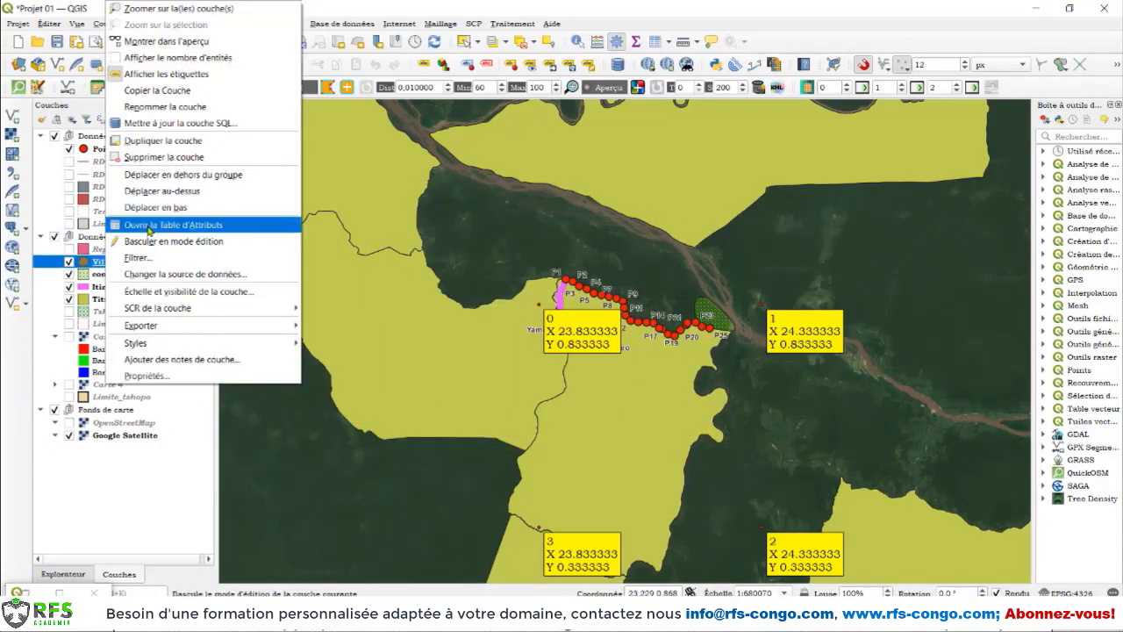
pyautogui.click(150, 228)
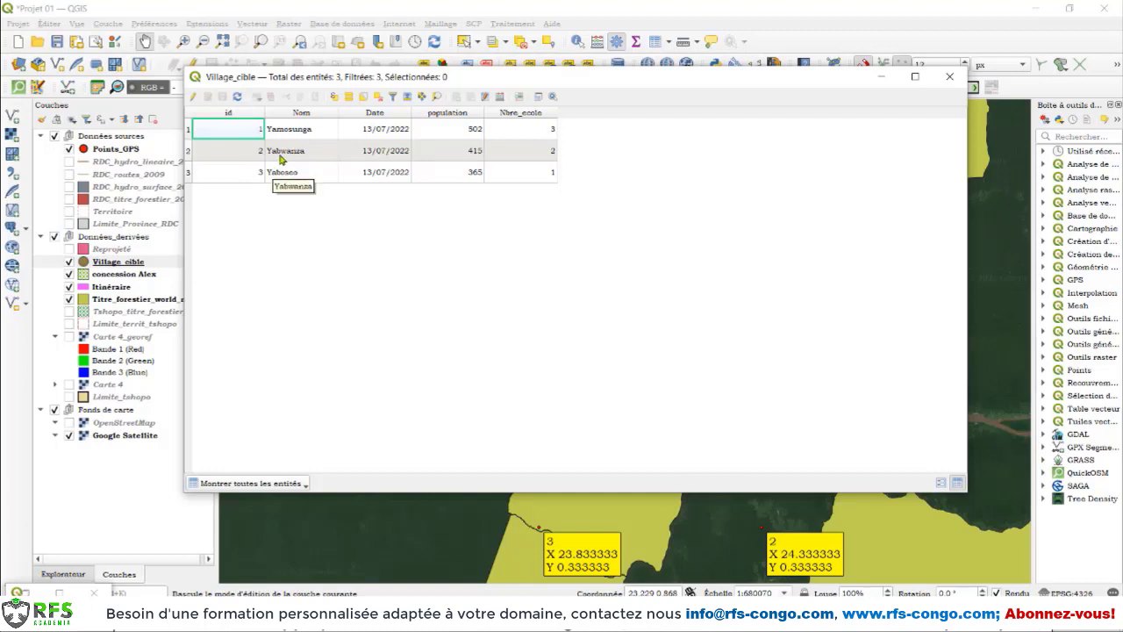
pyautogui.click(187, 154)
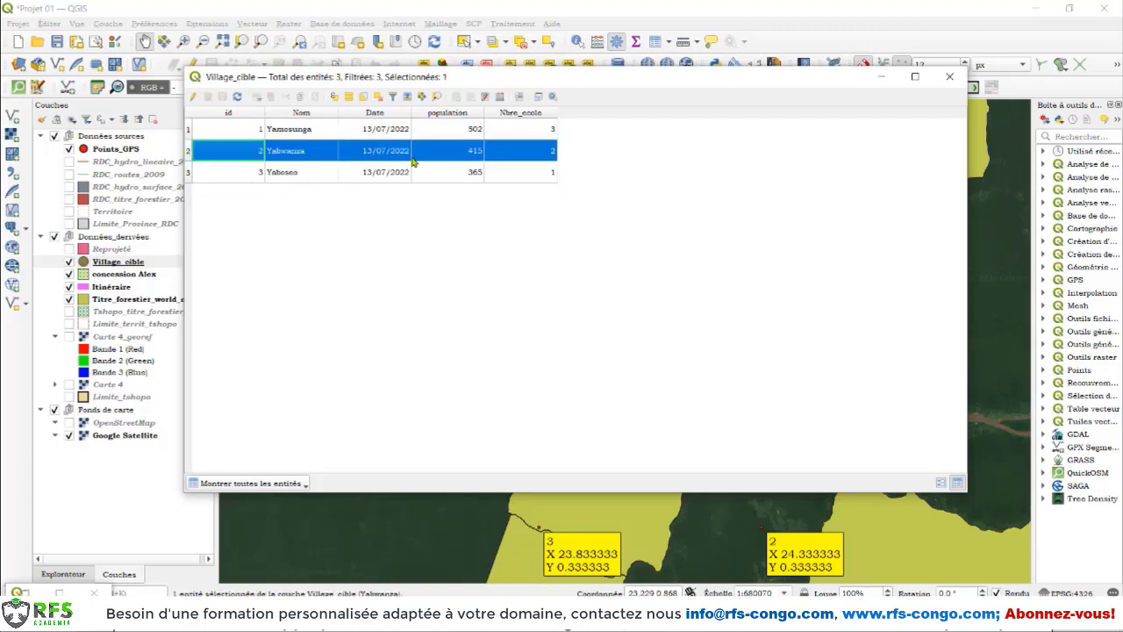
# Minimize the attribute table and hide the Titre_forestier_world_mercator layer to view the selected village on the map
pyautogui.click(882, 77)
pyautogui.scroll(2, 599, 327)
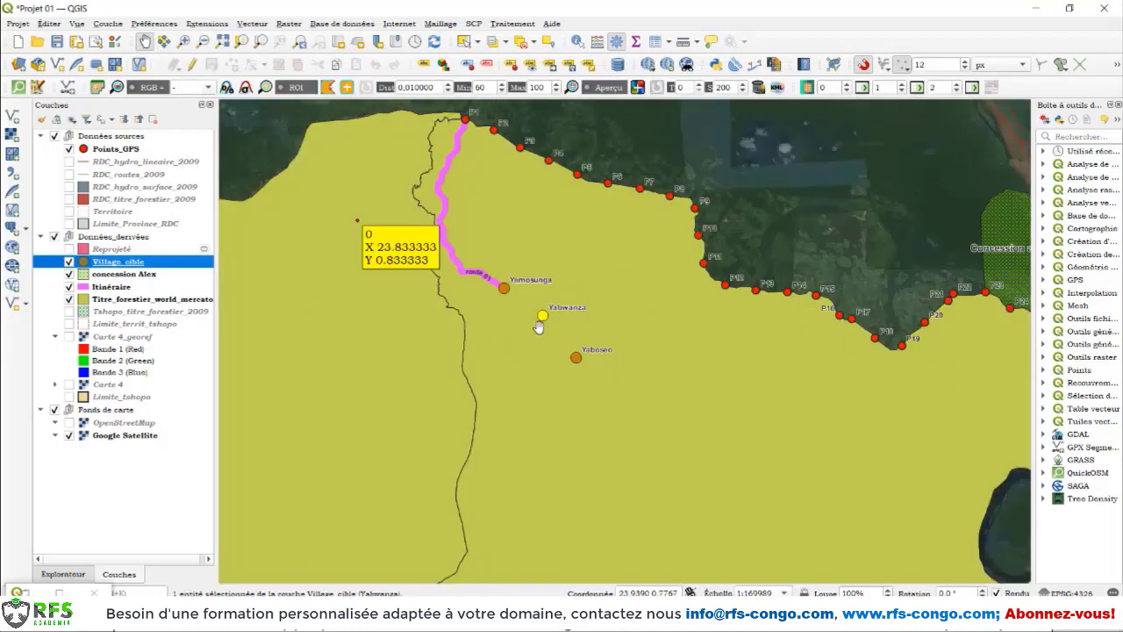
pyautogui.click(69, 300)
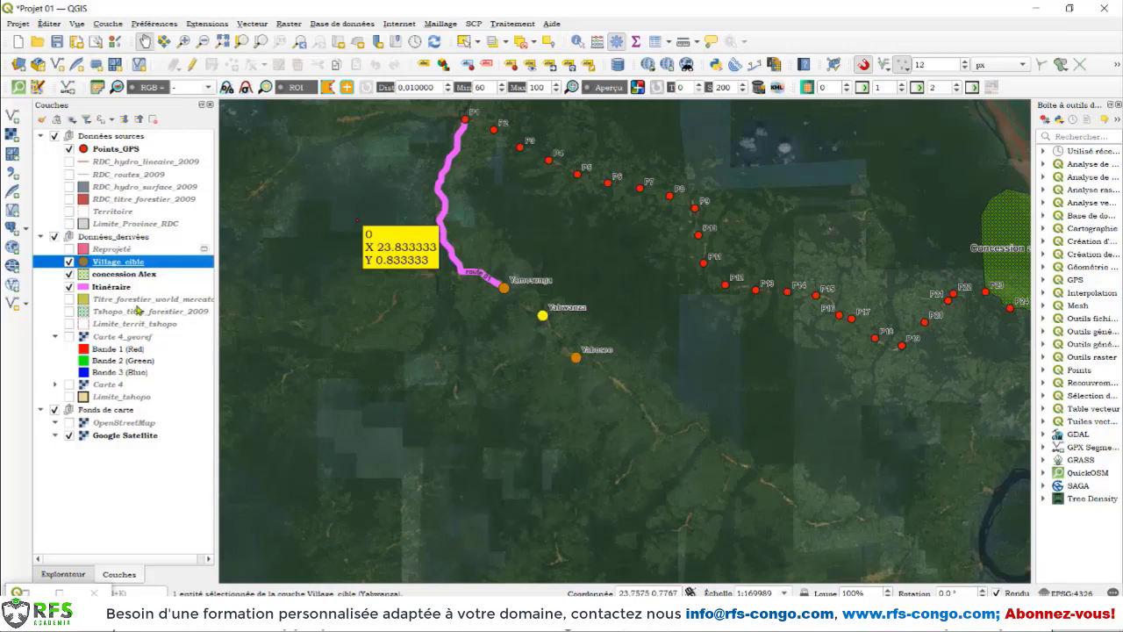
# Reopen the Village_cible attribute table and select the Yamosunga, Yabwanza and Yaboseo records together
pyautogui.rightClick(125, 263)
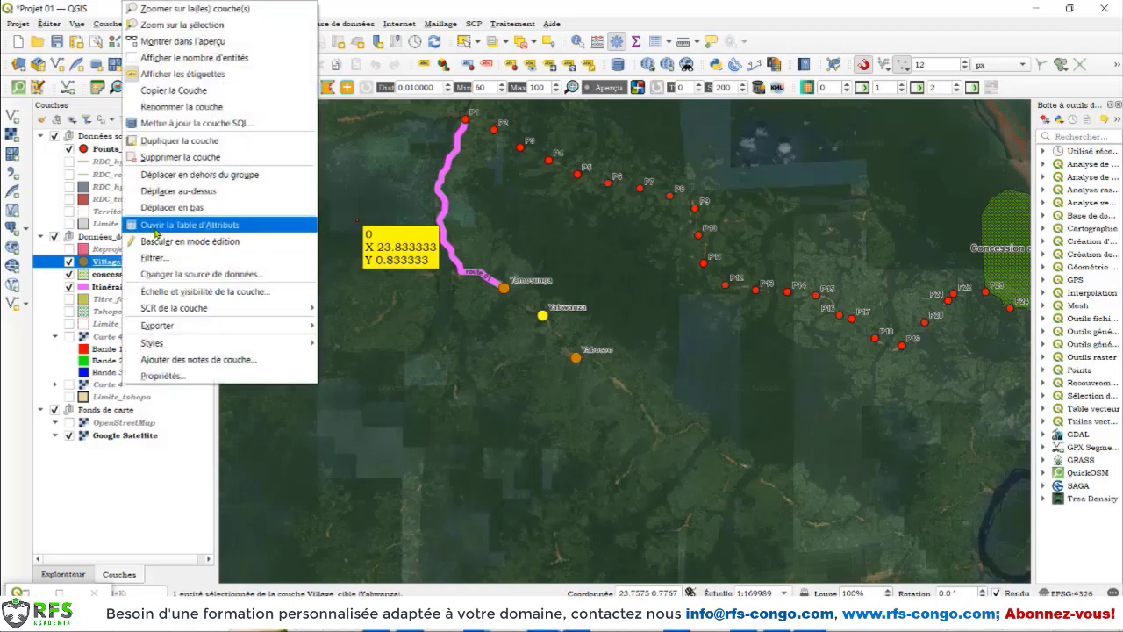
pyautogui.click(175, 221)
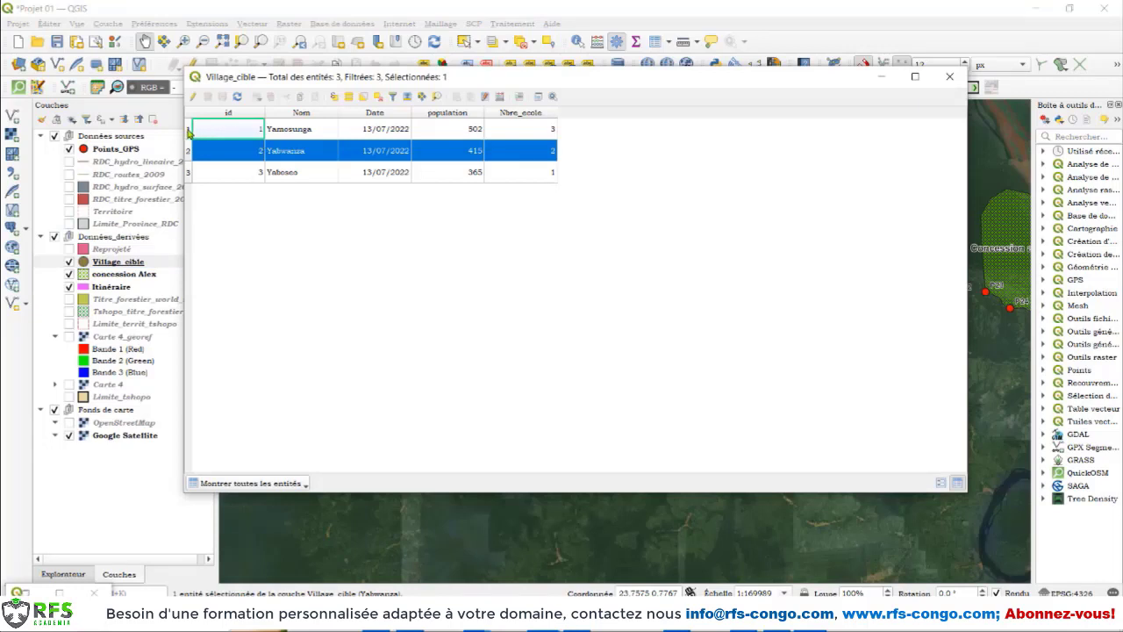
pyautogui.click(188, 131)
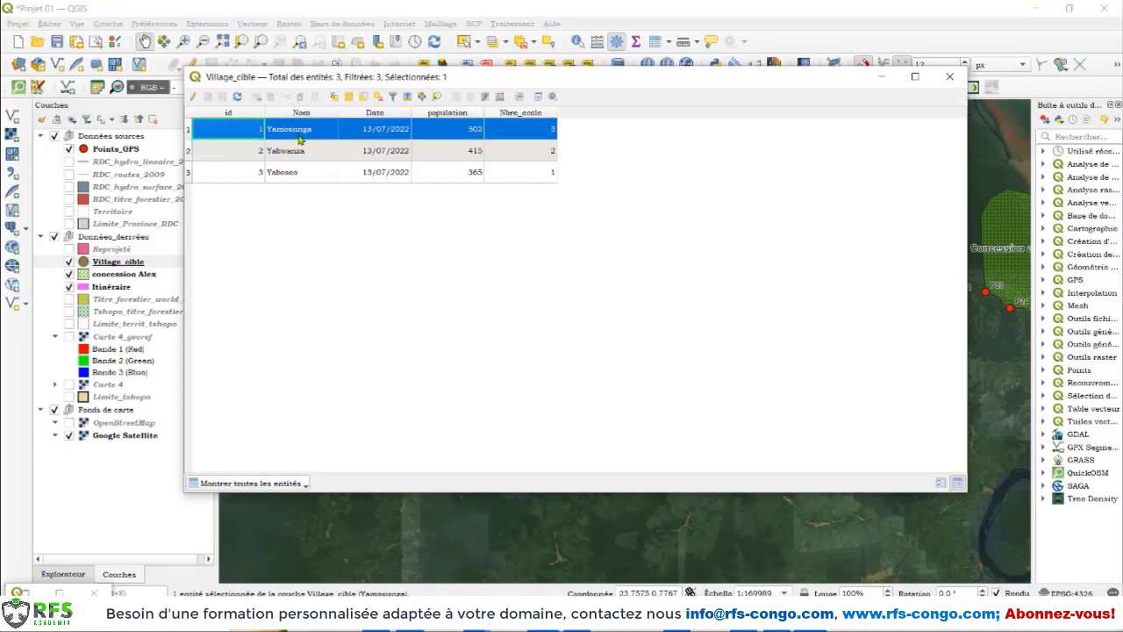
pyautogui.moveTo(707, 76); pyautogui.dragTo(735, 59)
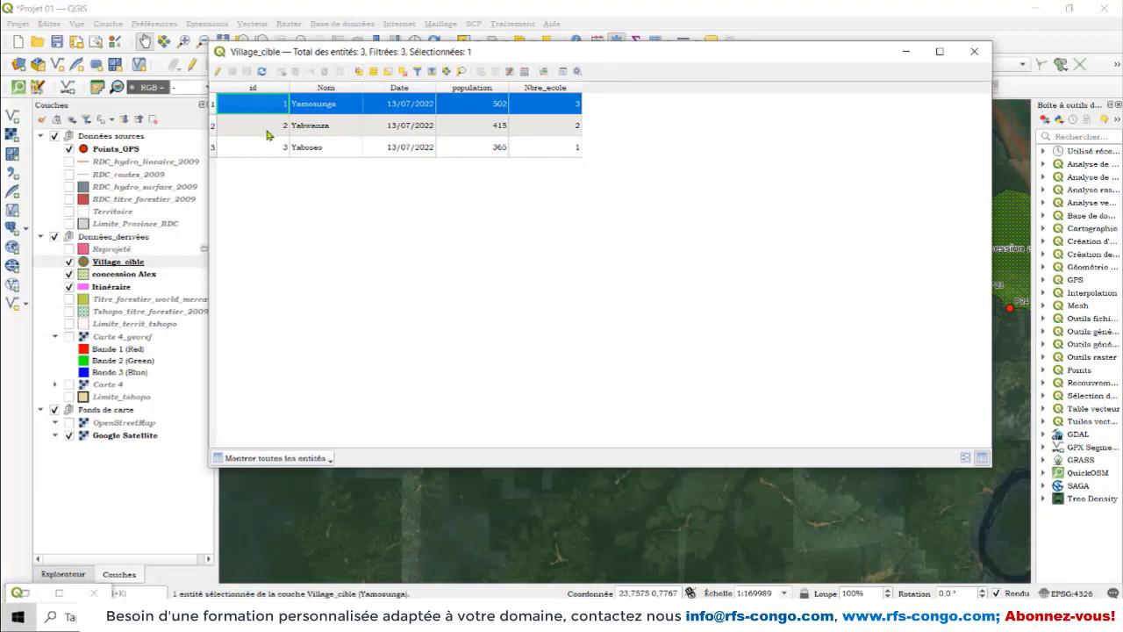
pyautogui.keyDown('ctrl'); pyautogui.click(215, 126); pyautogui.keyUp('ctrl')
pyautogui.keyDown('ctrl'); pyautogui.click(213, 148); pyautogui.keyUp('ctrl')
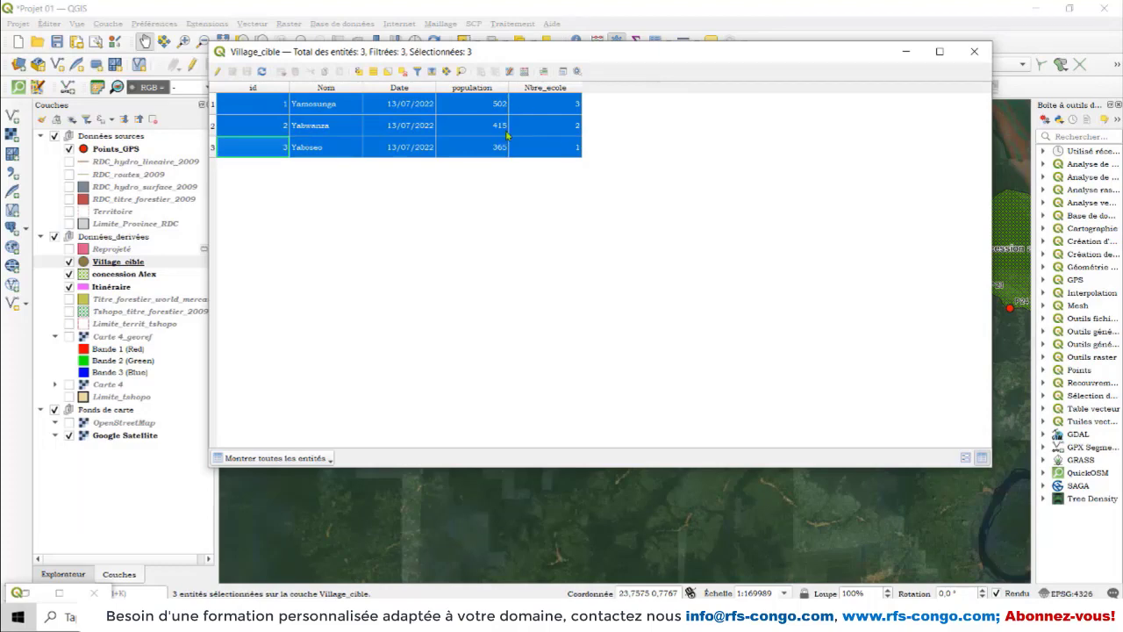
pyautogui.moveTo(742, 68); pyautogui.dragTo(760, 105)
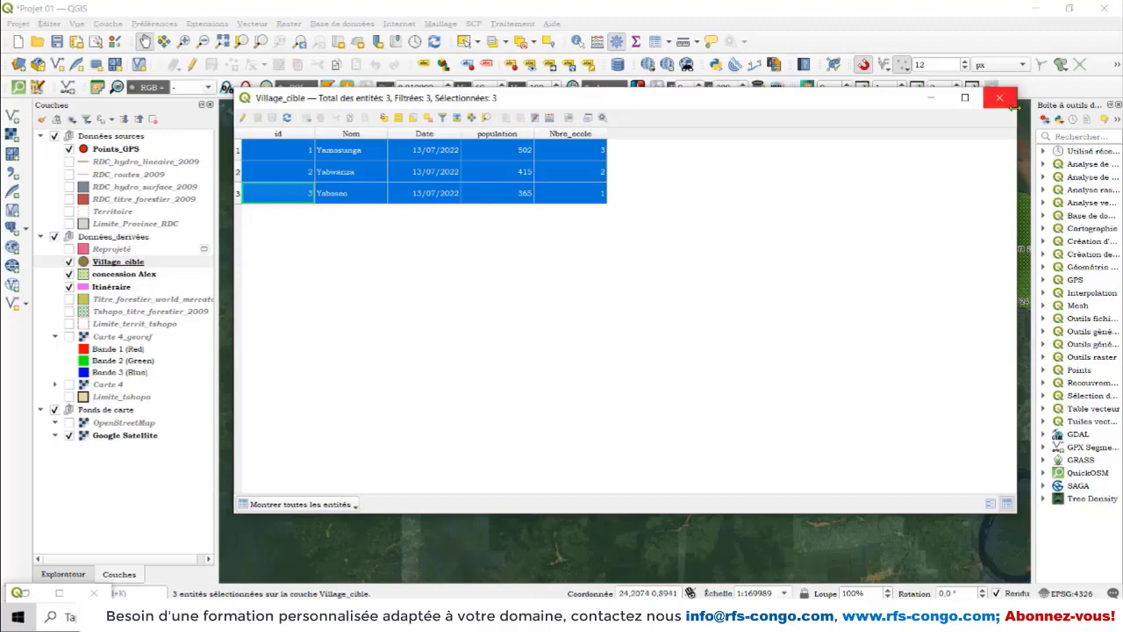
# Deselect all village records and close the Village_cible attribute table
pyautogui.click(430, 119)
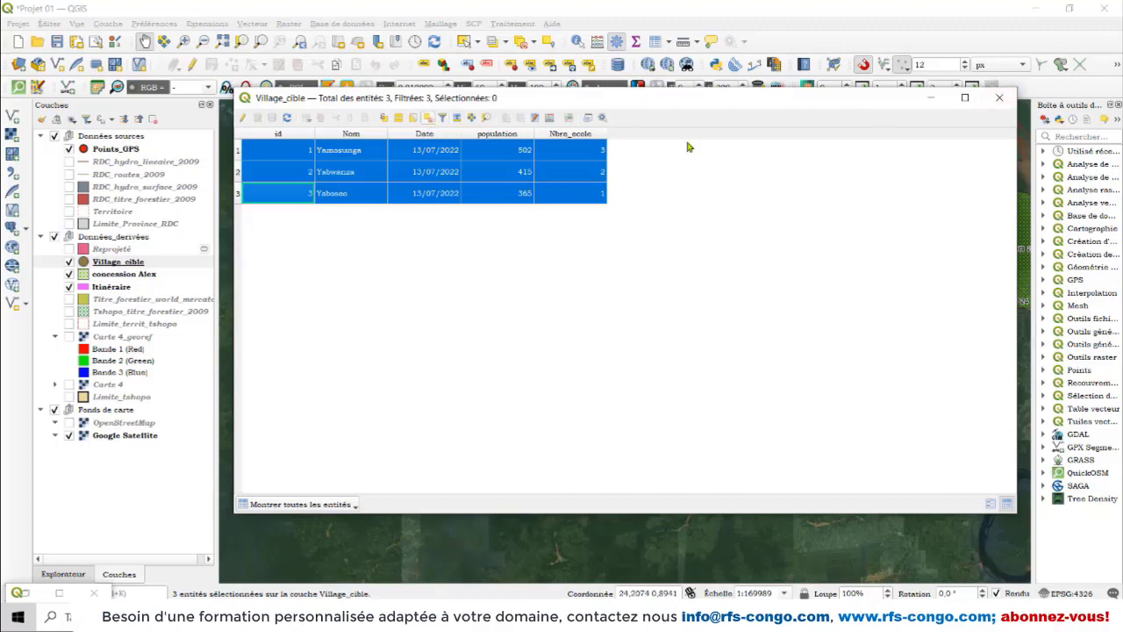
pyautogui.click(1000, 98)
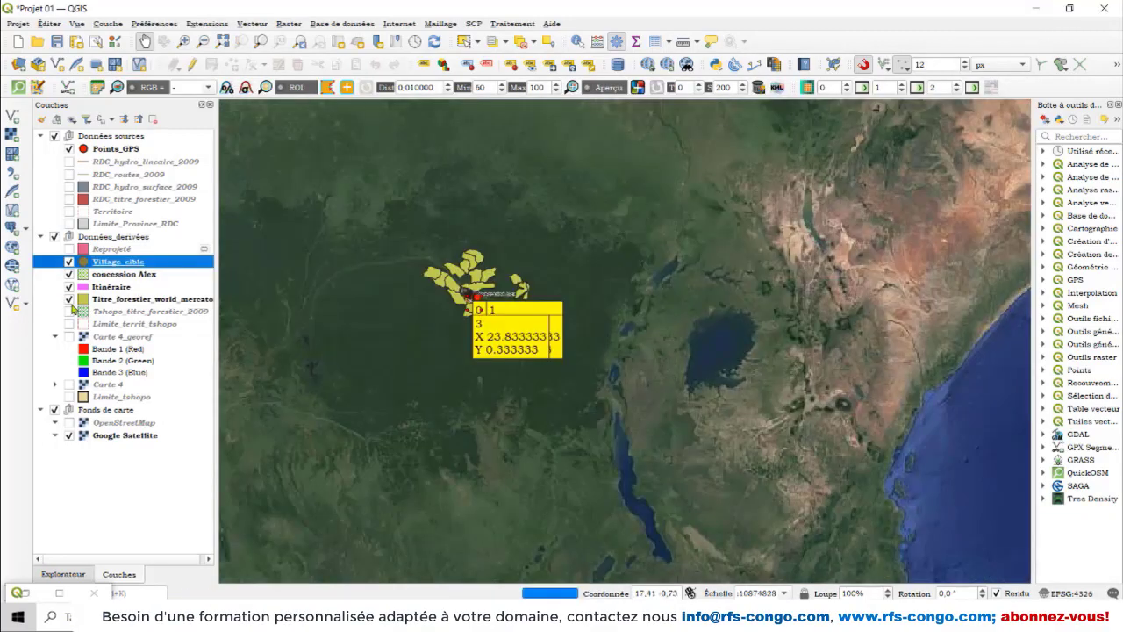
# Hide the Titre_forestier_world_mercator and Google Satellite layers, and show RDC_titre_forestier_2009 and Limite_Province_RDC instead
pyautogui.click(70, 299)
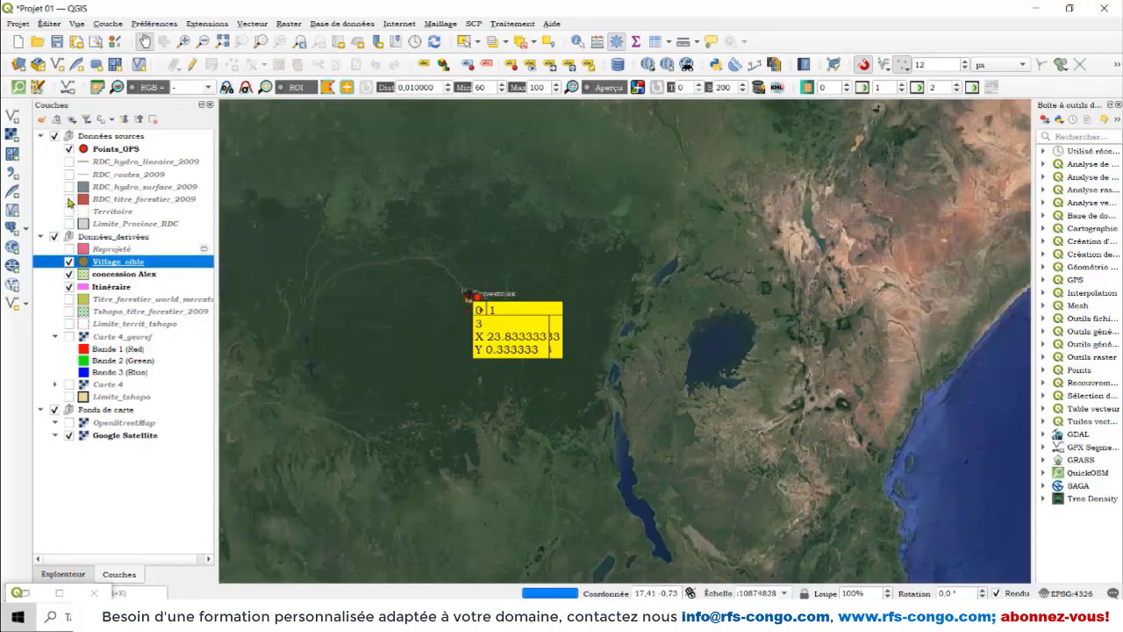
pyautogui.click(69, 200)
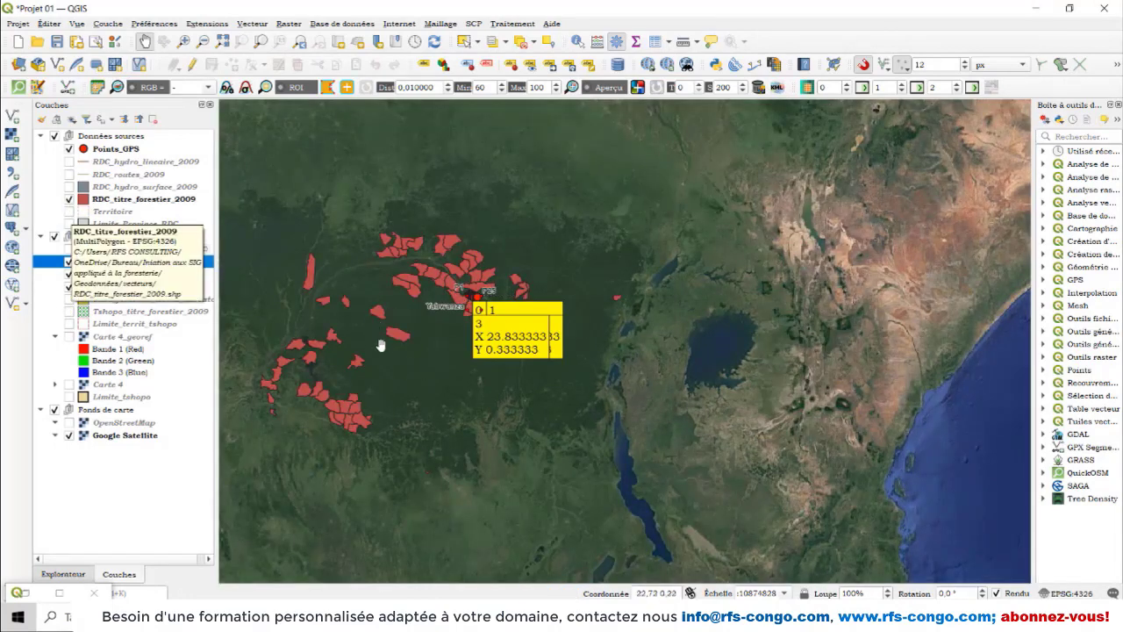
pyautogui.moveTo(416, 369); pyautogui.dragTo(583, 344)
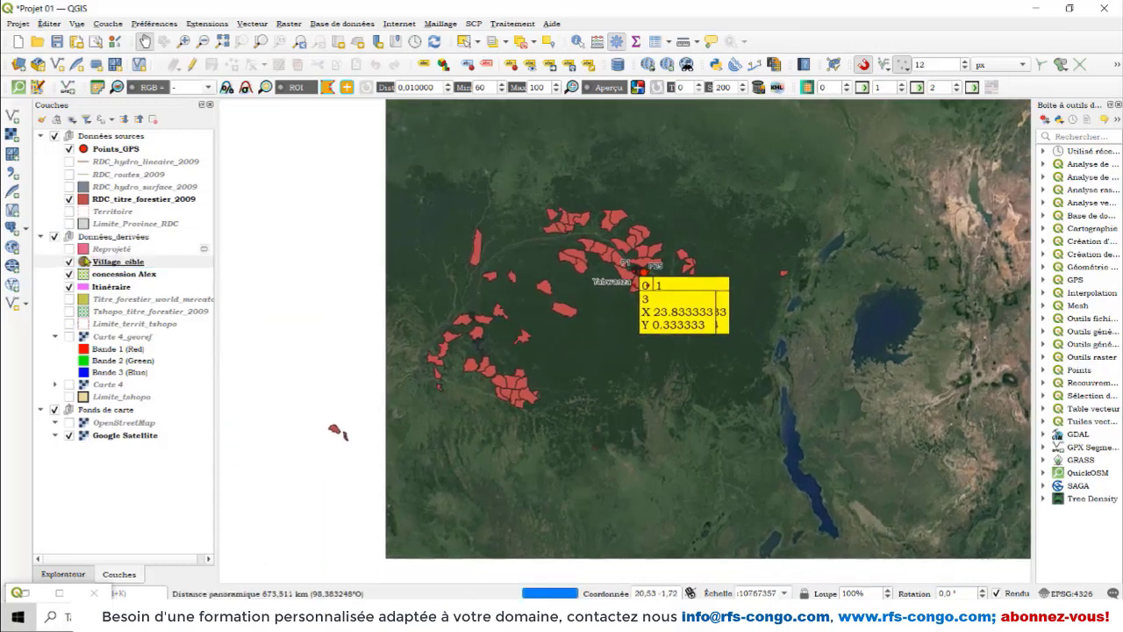
pyautogui.click(69, 224)
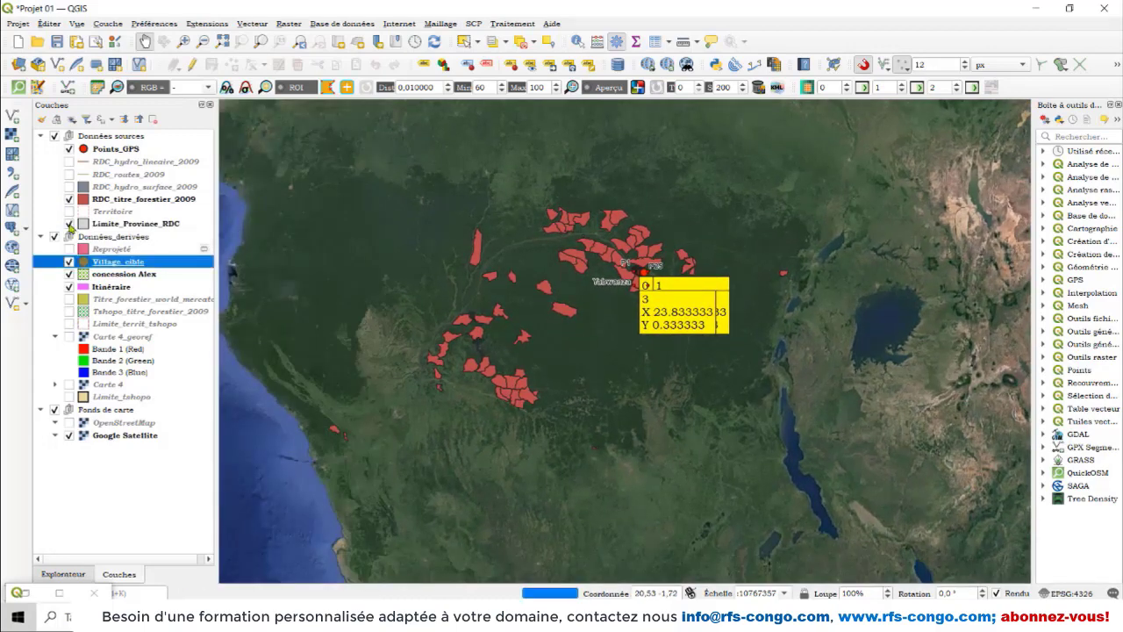
pyautogui.click(69, 436)
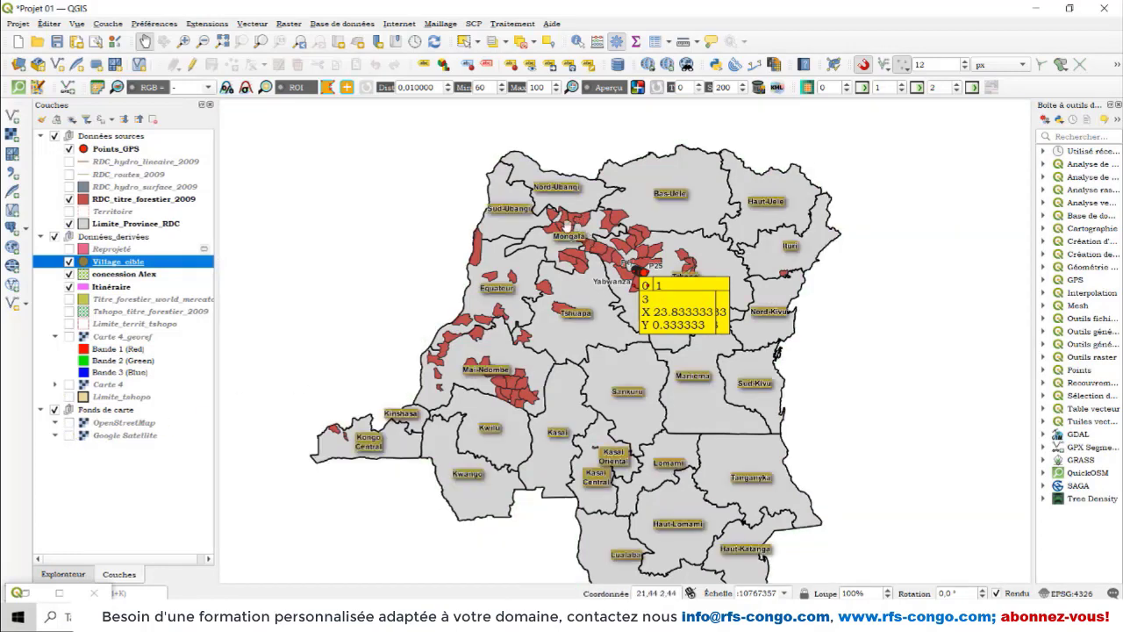
pyautogui.scroll(1, 566, 227)
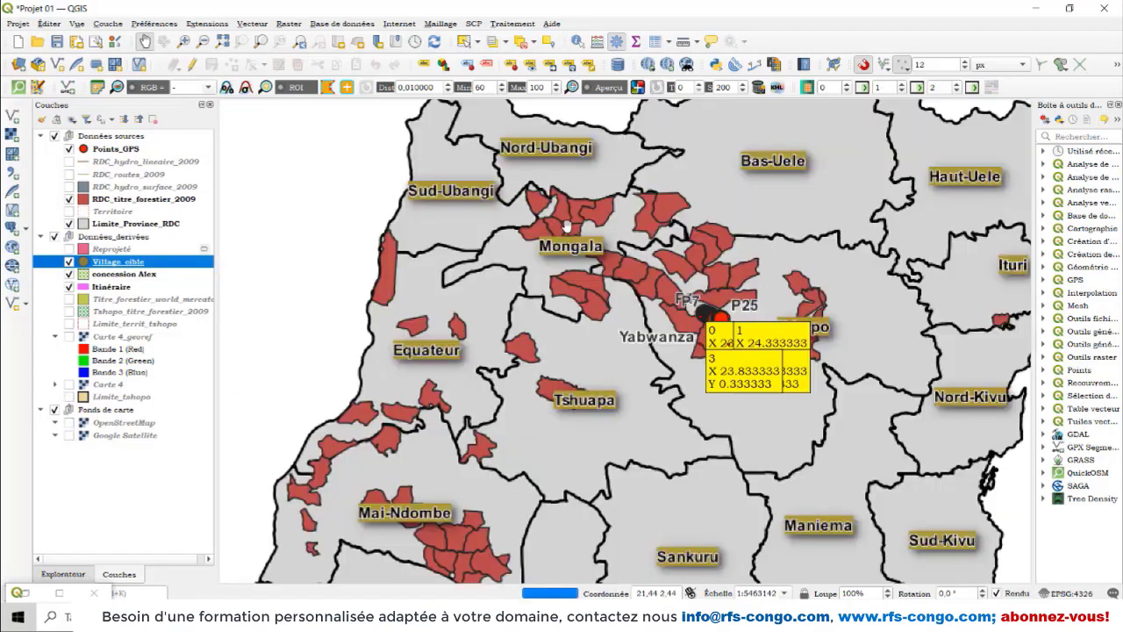
# Open the attribute table of the RDC_titre_forestier_2009 layer and look through its records down to the last row
pyautogui.click(113, 201)
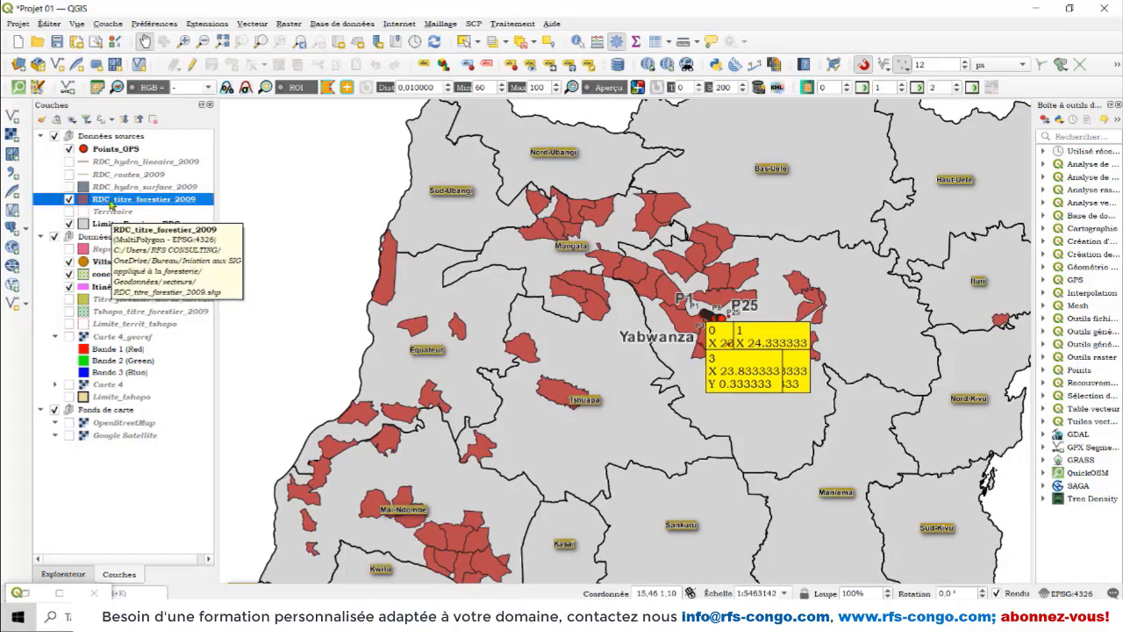
pyautogui.rightClick(111, 205)
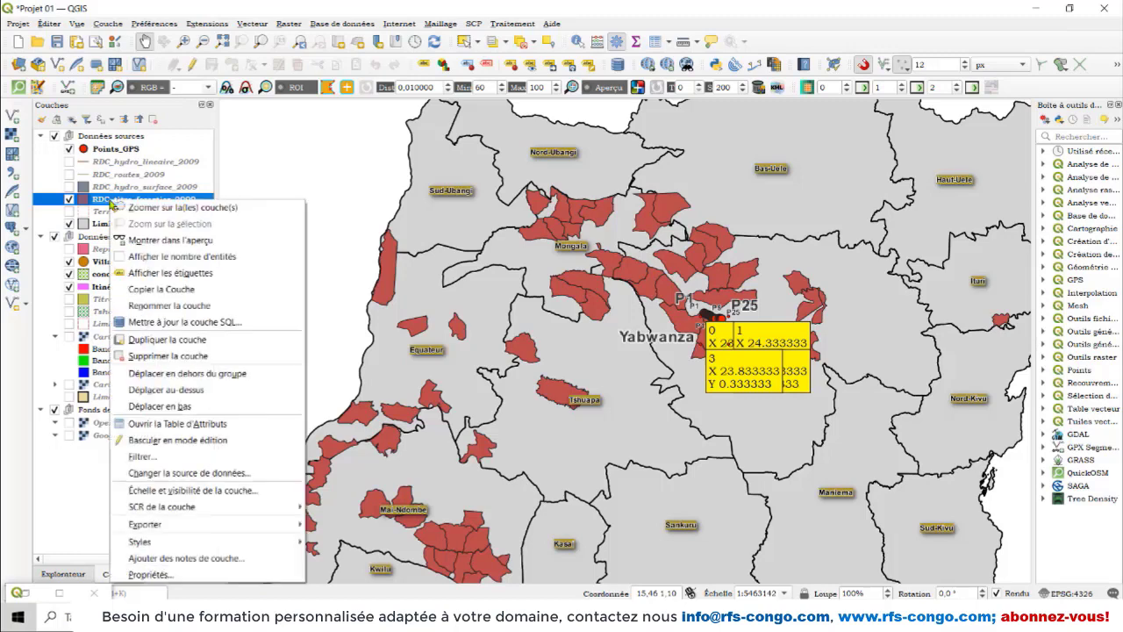
pyautogui.click(165, 424)
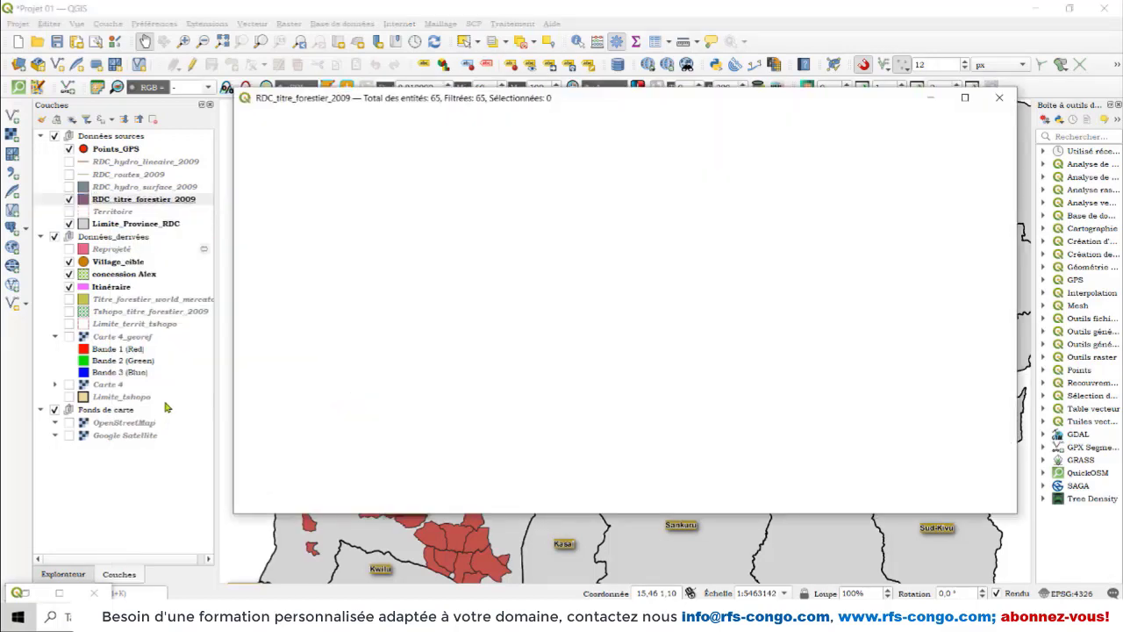
pyautogui.scroll(-9, 445, 289)
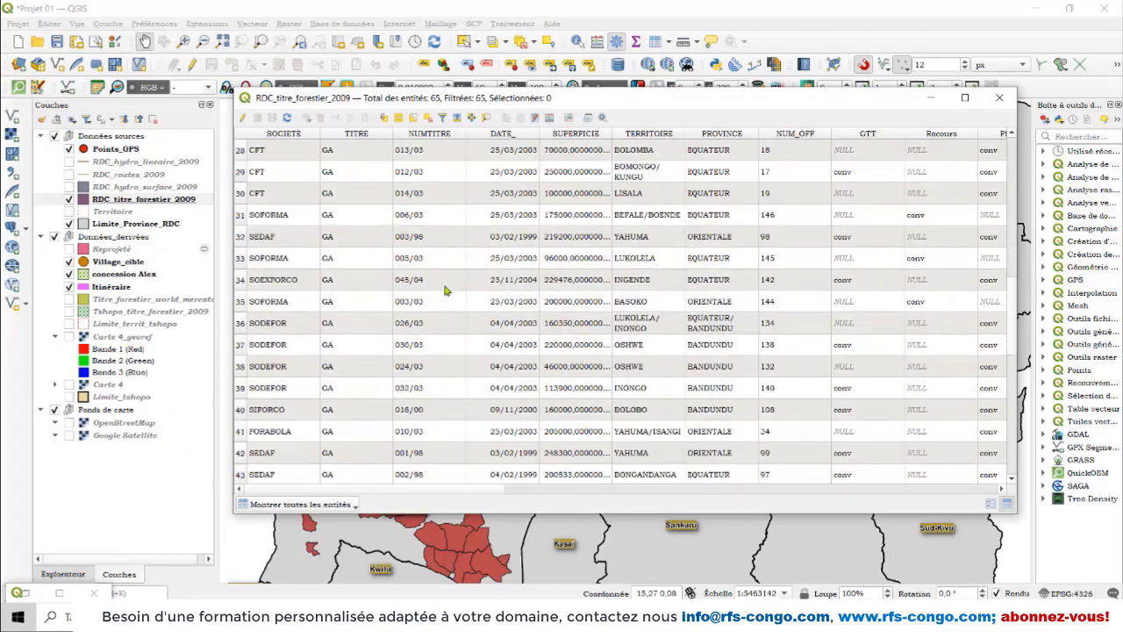
pyautogui.scroll(-7, 445, 290)
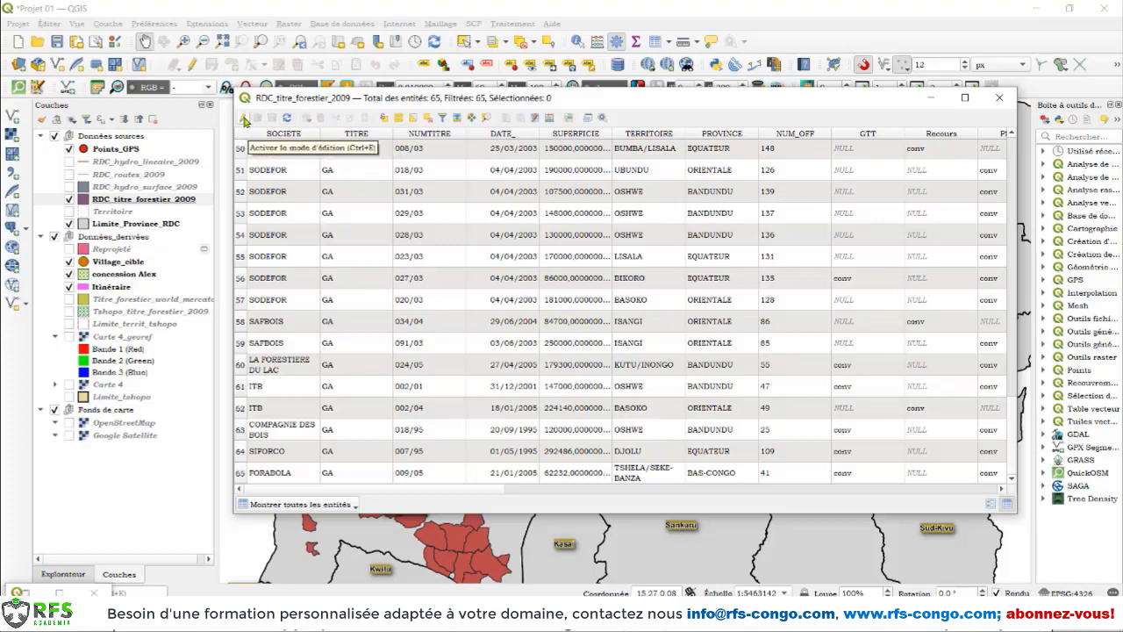
# Turn on editing mode for the RDC_titre_forestier_2009 layer and turn it off again
pyautogui.click(245, 120)
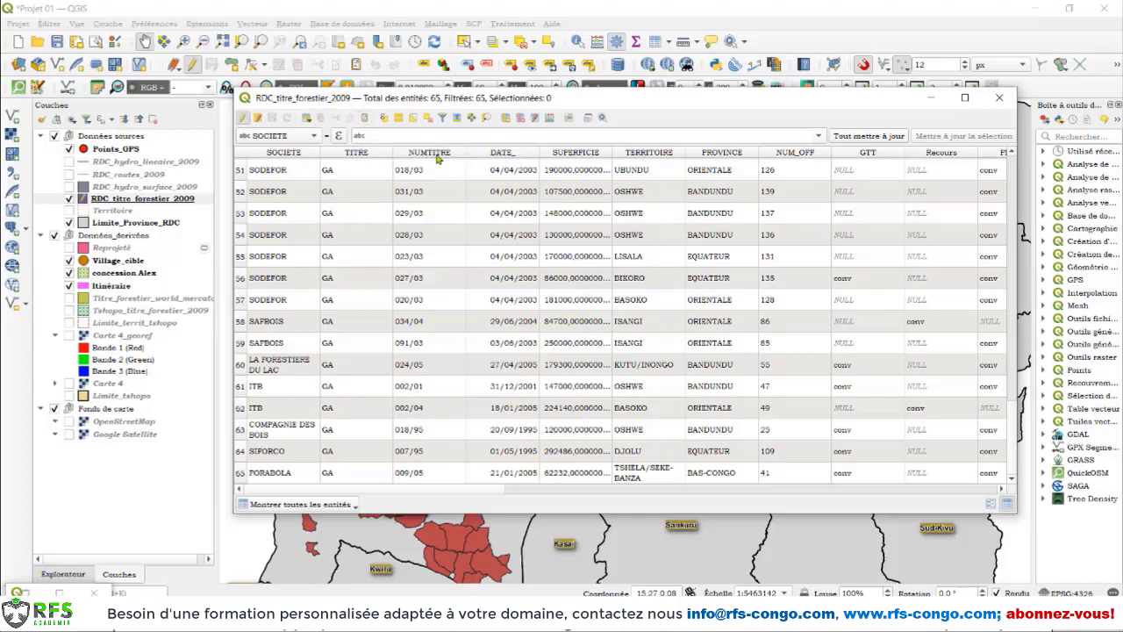
pyautogui.hotkey('ctrl', 'e')
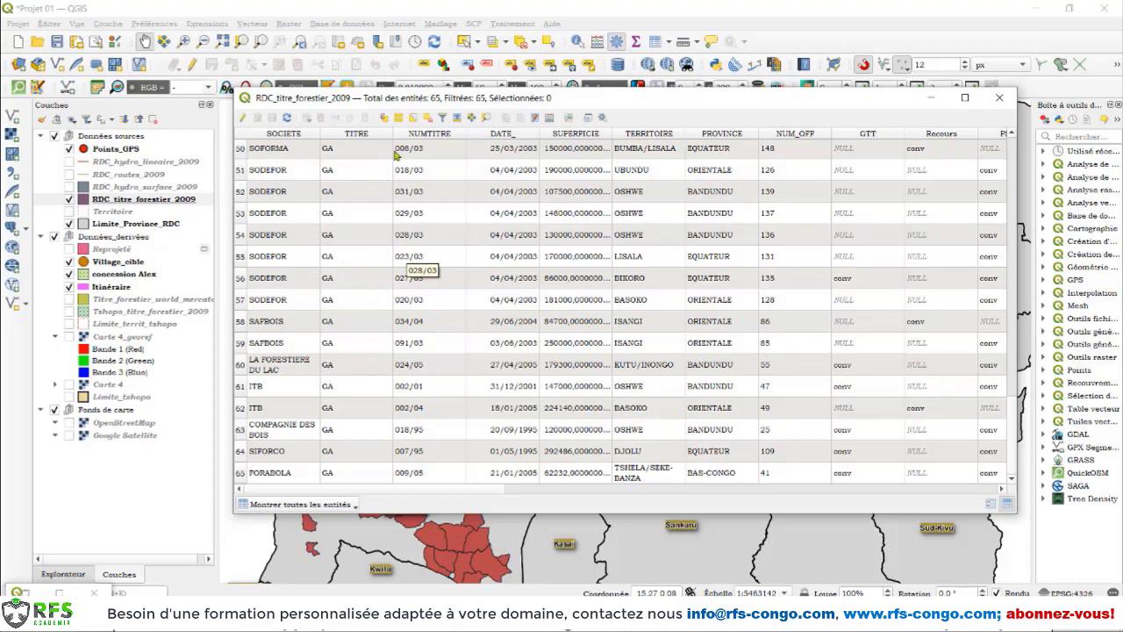
# Select all records of RDC_titre_forestier_2009 and move the table aside briefly to view the selected polygons on the map
pyautogui.click(398, 117)
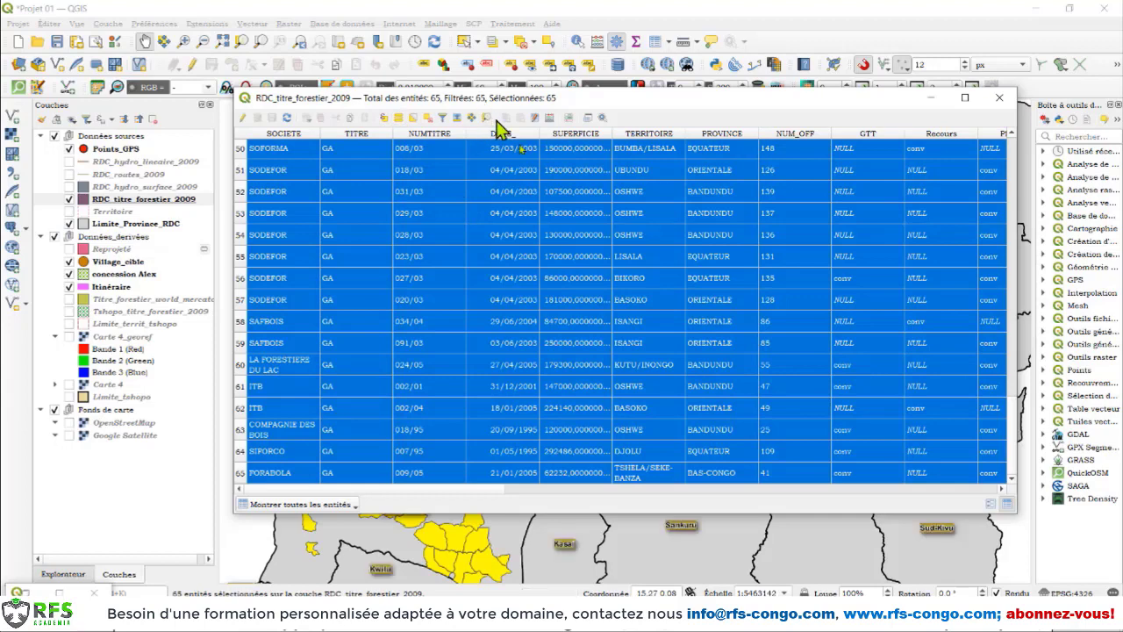
pyautogui.moveTo(485, 102); pyautogui.dragTo(971, 507)
pyautogui.moveTo(985, 516); pyautogui.dragTo(989, 516)
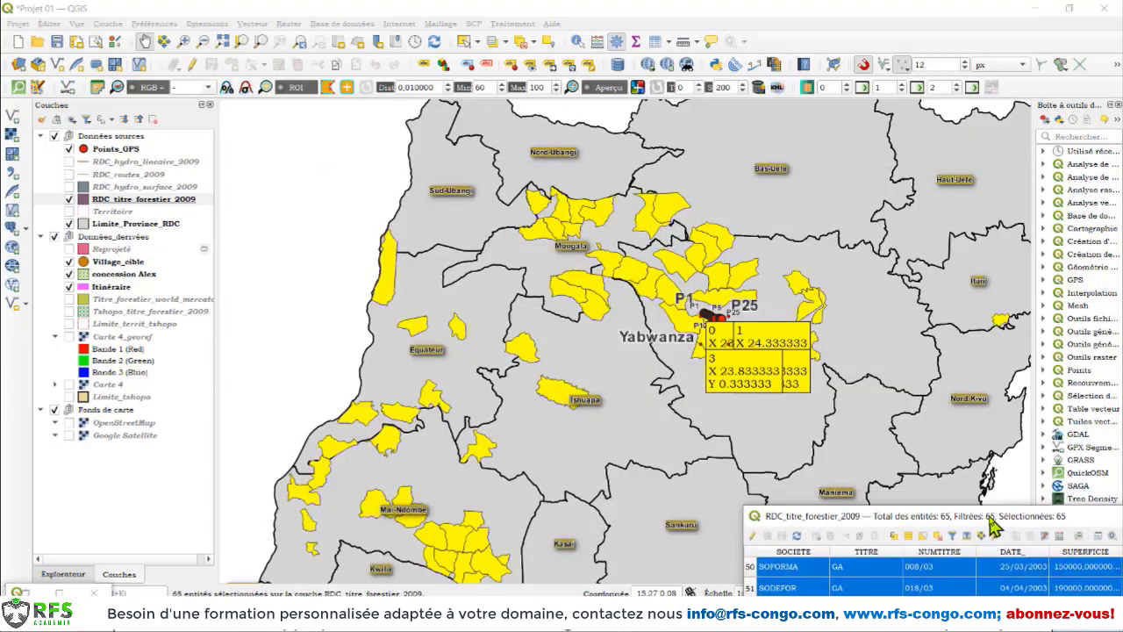
pyautogui.moveTo(990, 518); pyautogui.dragTo(506, 99)
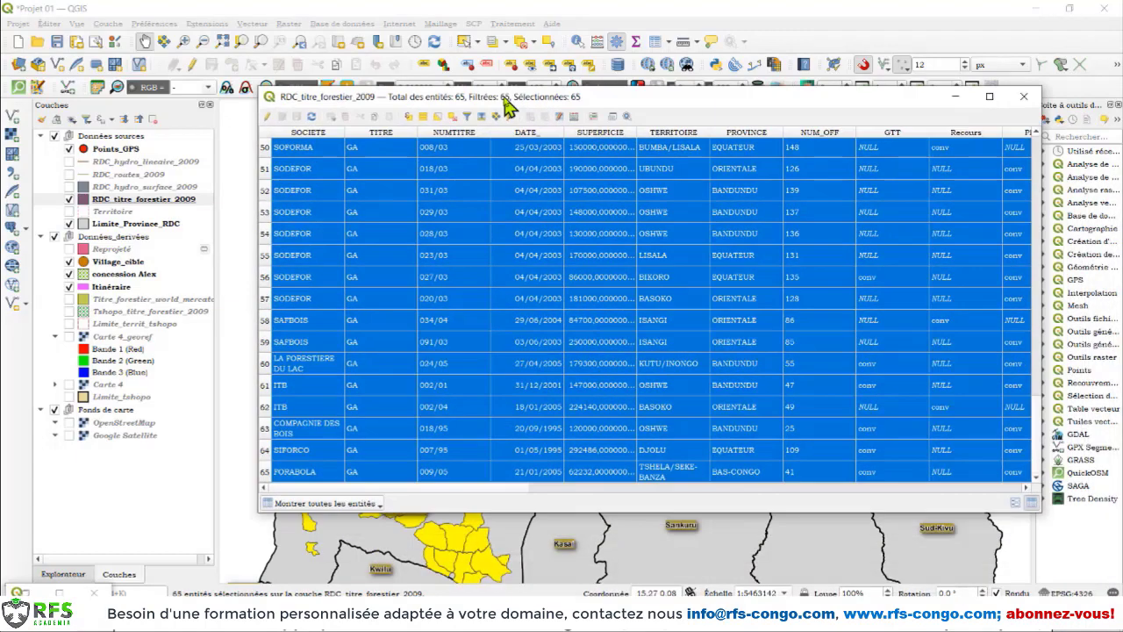
# Clear the selection and select only records 59, 60 and 61 of the forest title table
pyautogui.click(451, 120)
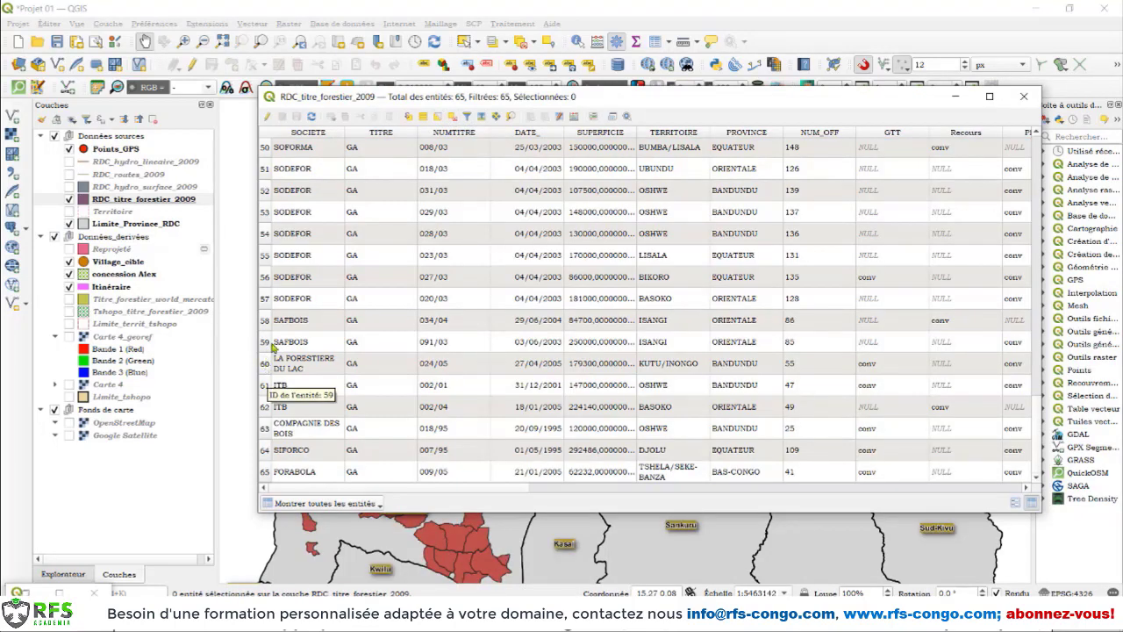
pyautogui.click(267, 345)
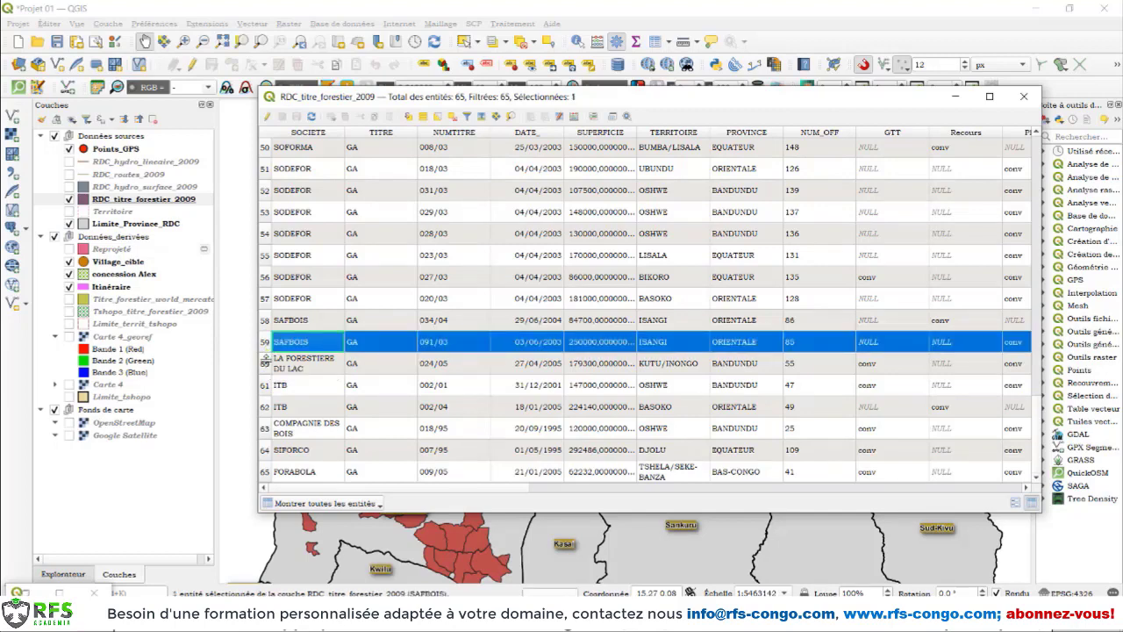
pyautogui.keyDown('ctrl'); pyautogui.click(267, 368); pyautogui.keyUp('ctrl')
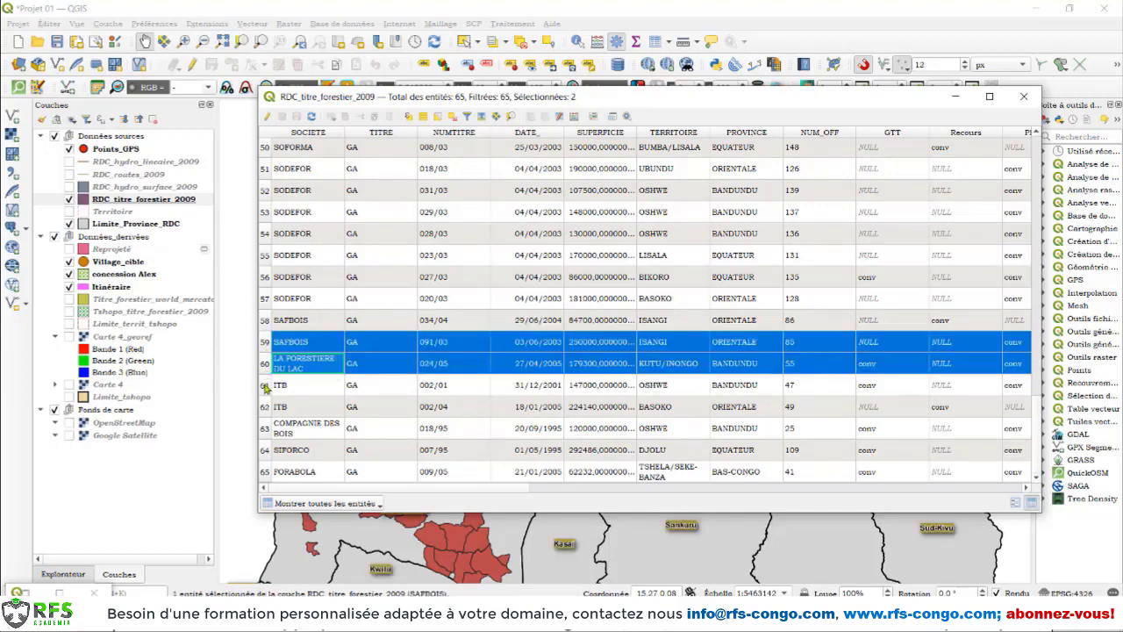
pyautogui.keyDown('ctrl'); pyautogui.click(266, 388); pyautogui.keyUp('ctrl')
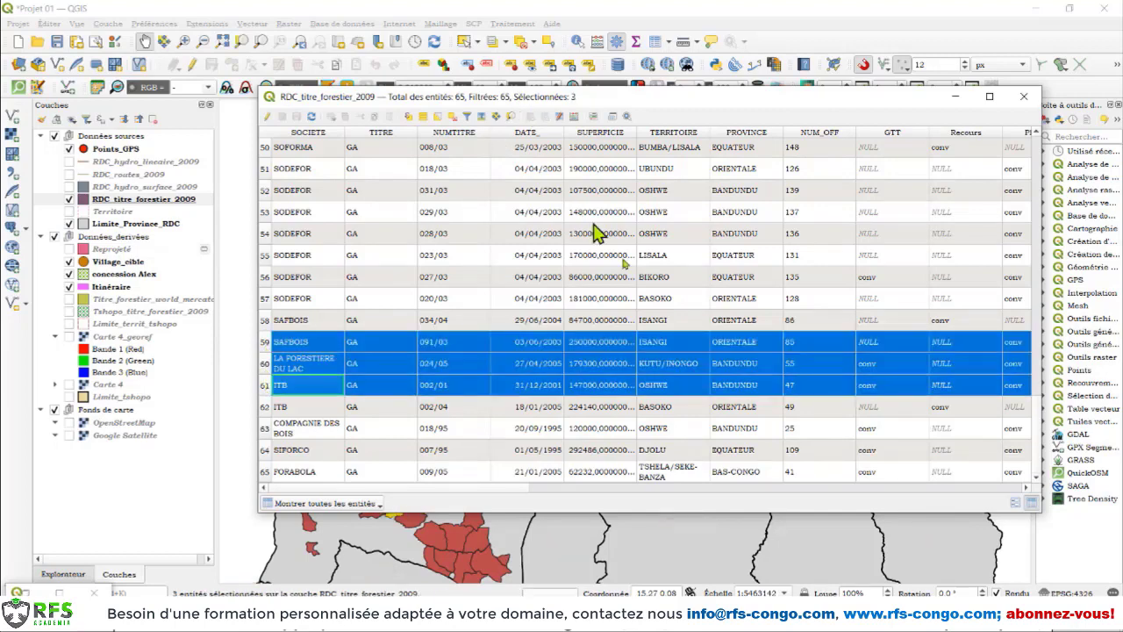
# Invert the selection in the forest title table so every record except 59 to 61 is selected
pyautogui.moveTo(521, 97); pyautogui.dragTo(480, 127)
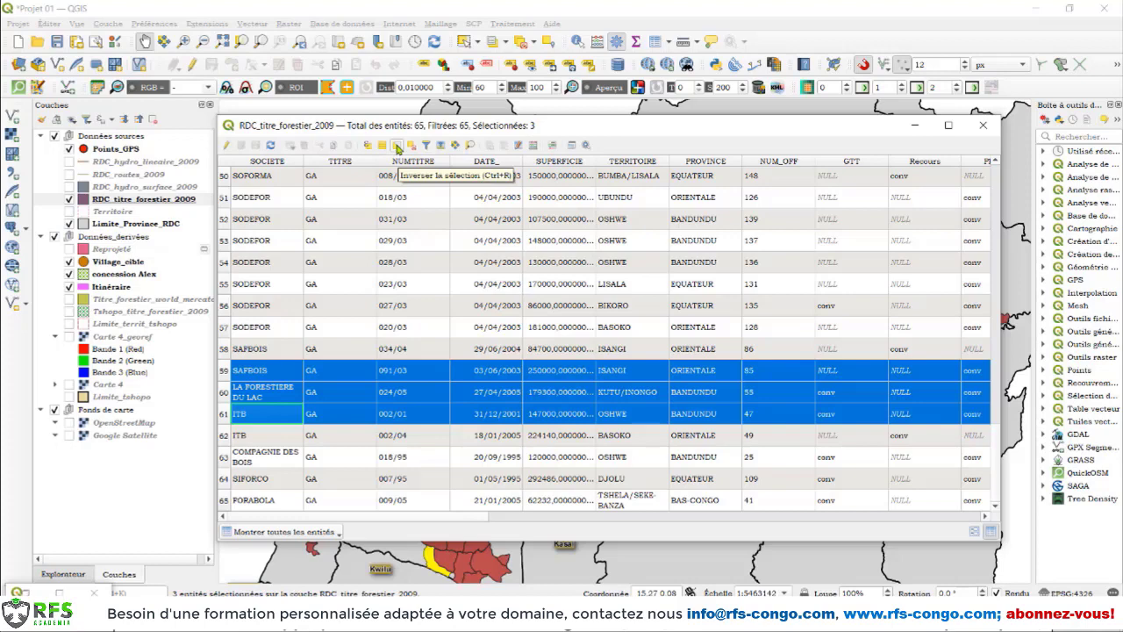
pyautogui.click(397, 146)
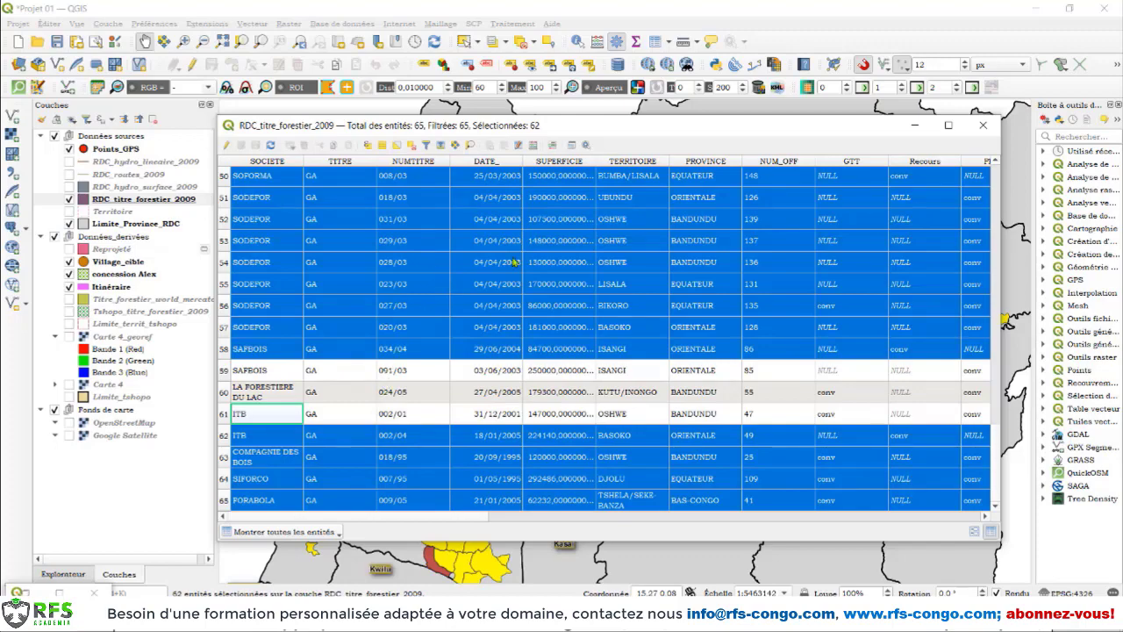
# Select only the LA FORESTIERE DU LAC record in row 60 and move the selection to the start of the table
pyautogui.moveTo(717, 130); pyautogui.dragTo(710, 98)
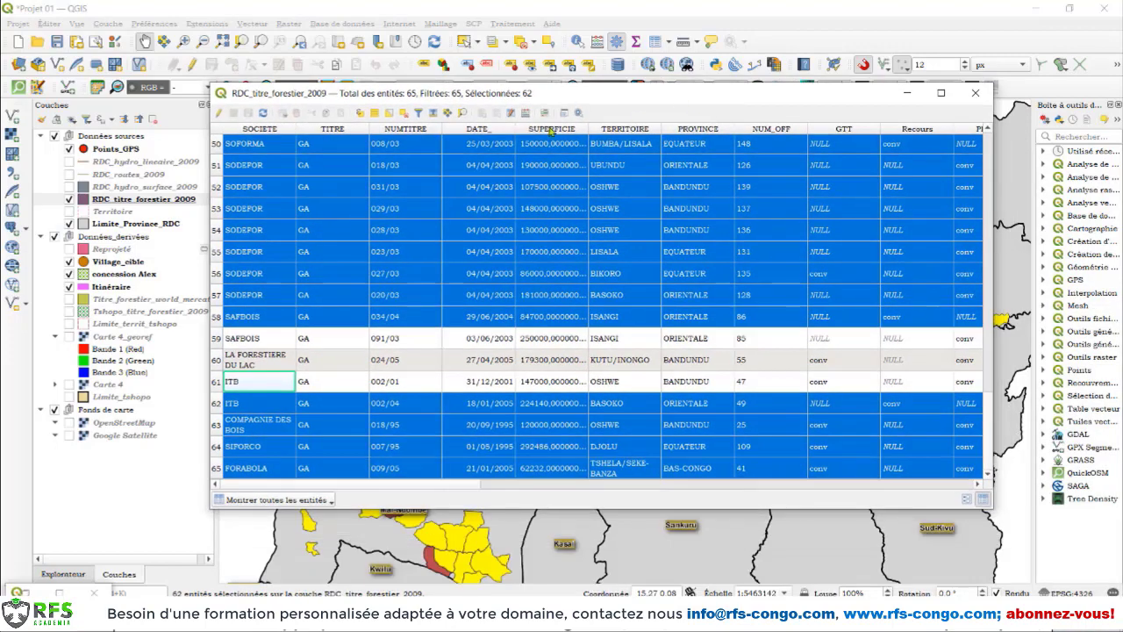
pyautogui.click(403, 115)
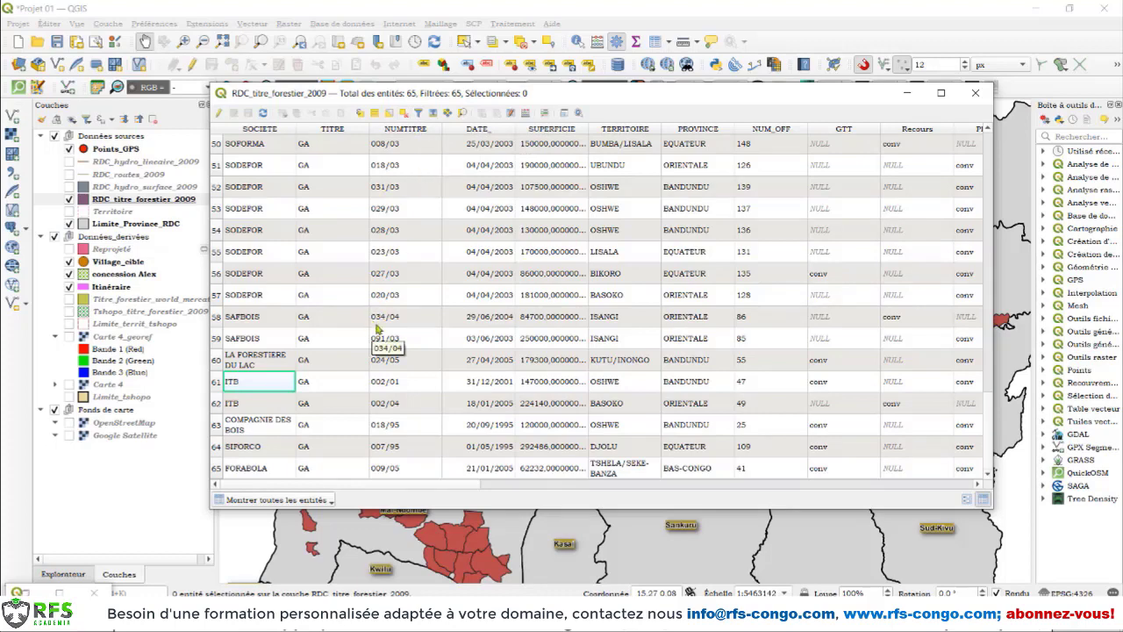
pyautogui.click(215, 364)
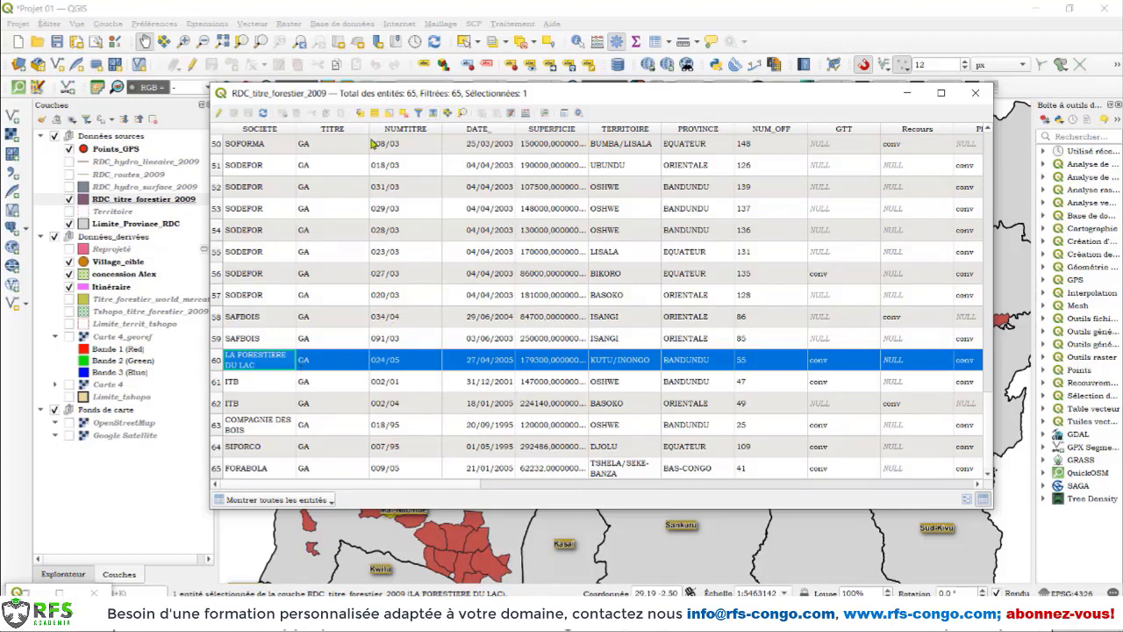
pyautogui.click(431, 115)
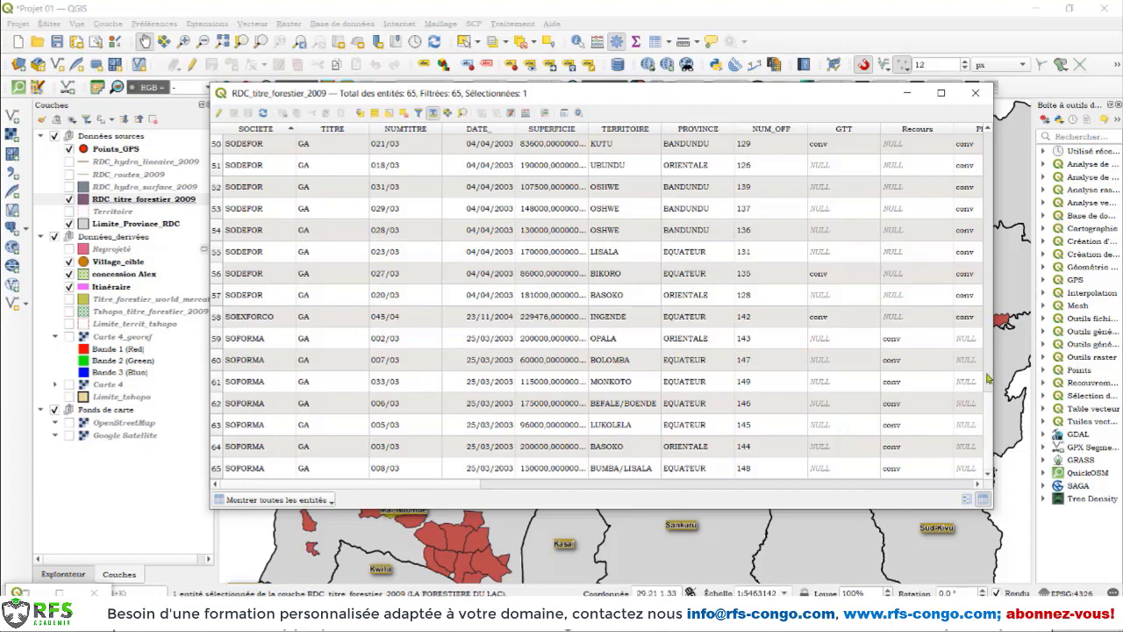
pyautogui.scroll(16, 988, 377)
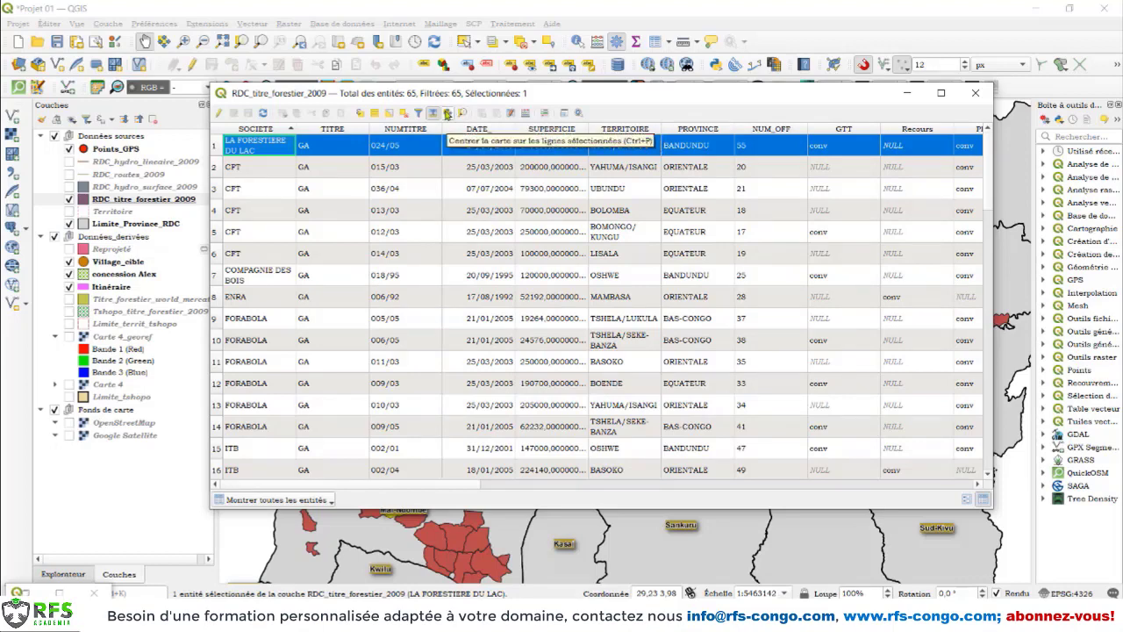
# Center the map on the selected forest title record, moving the table aside to view its polygon
pyautogui.click(447, 113)
pyautogui.moveTo(446, 113); pyautogui.dragTo(877, 98)
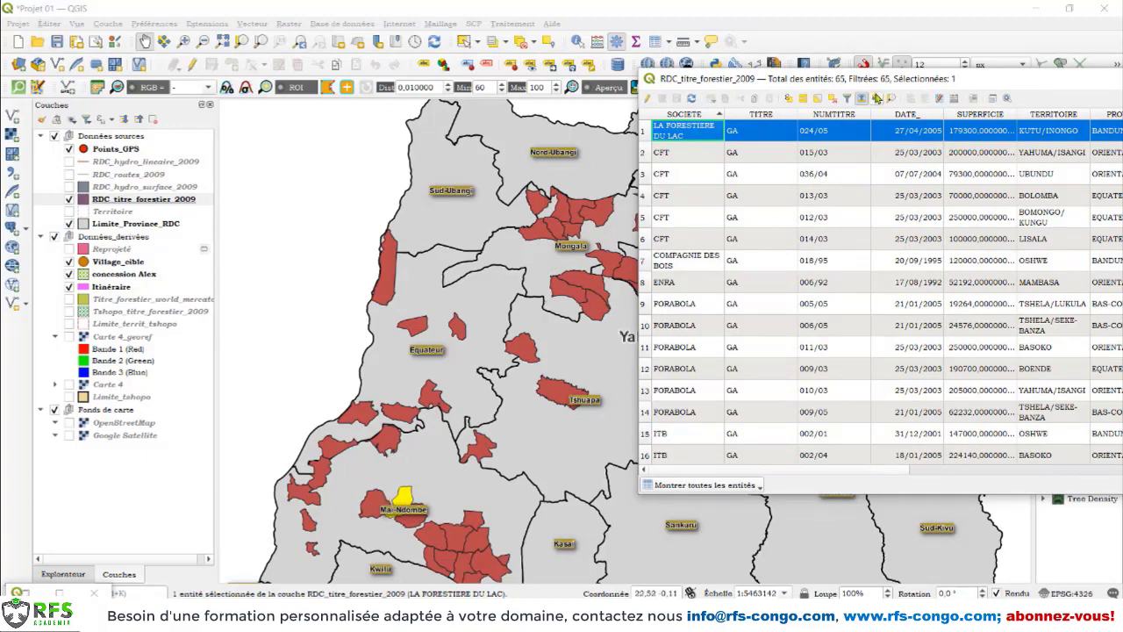
pyautogui.click(863, 99)
pyautogui.moveTo(810, 81); pyautogui.dragTo(727, 458)
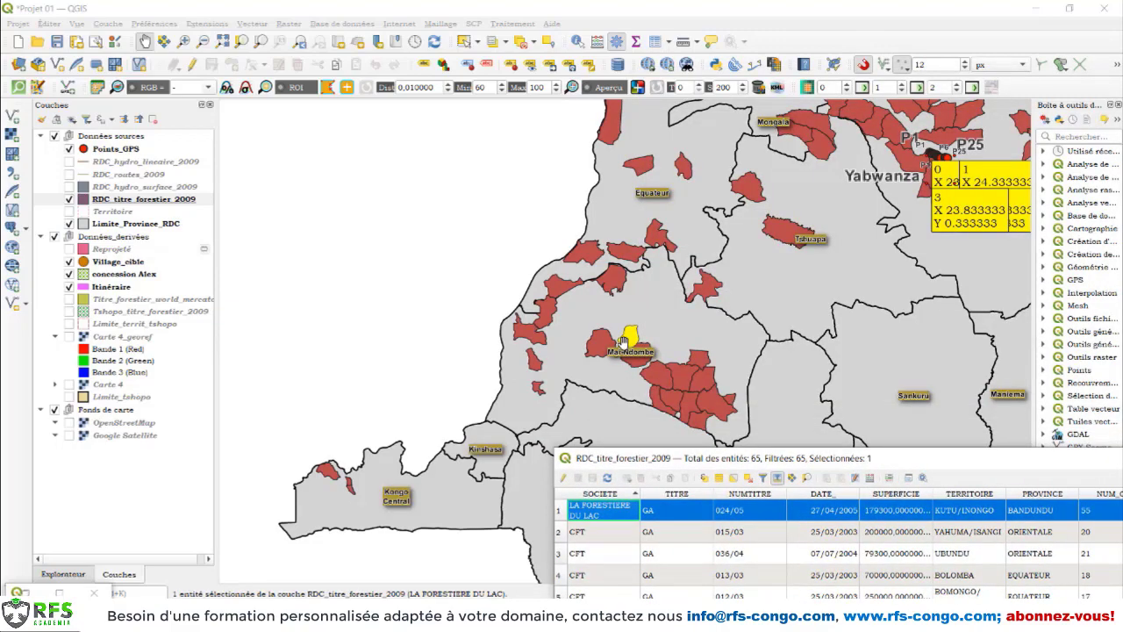
pyautogui.moveTo(760, 458); pyautogui.dragTo(513, 86)
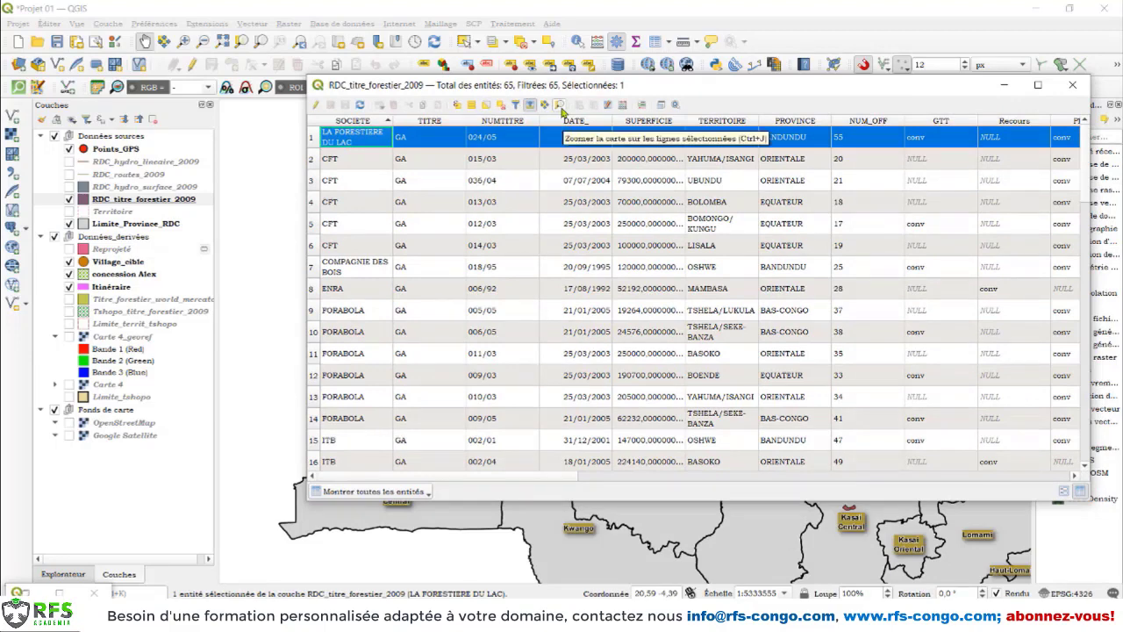
# Zoom the map to the selected forest title record, then zoom back out to the whole country
pyautogui.click(563, 103)
pyautogui.moveTo(563, 87); pyautogui.dragTo(644, 89)
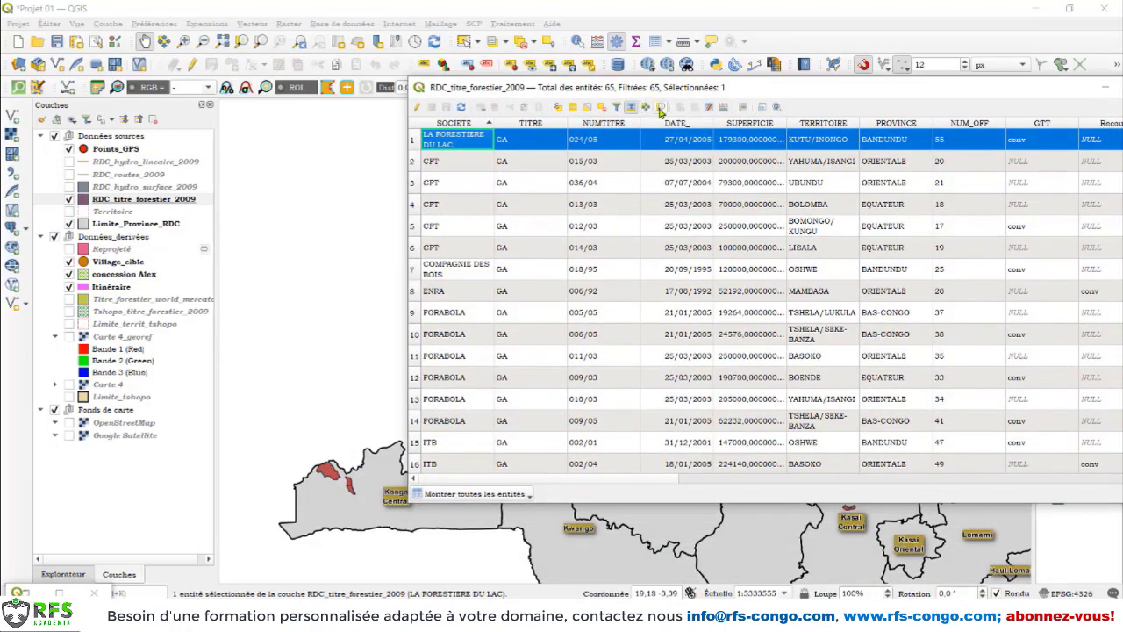
pyautogui.click(660, 109)
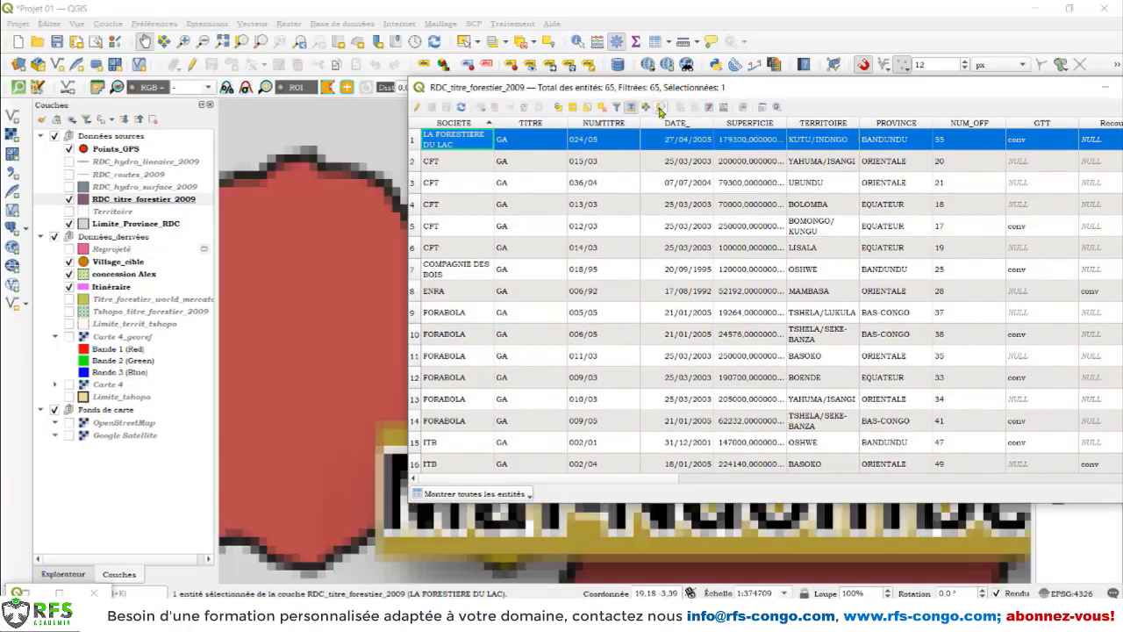
pyautogui.moveTo(656, 94); pyautogui.dragTo(443, 87)
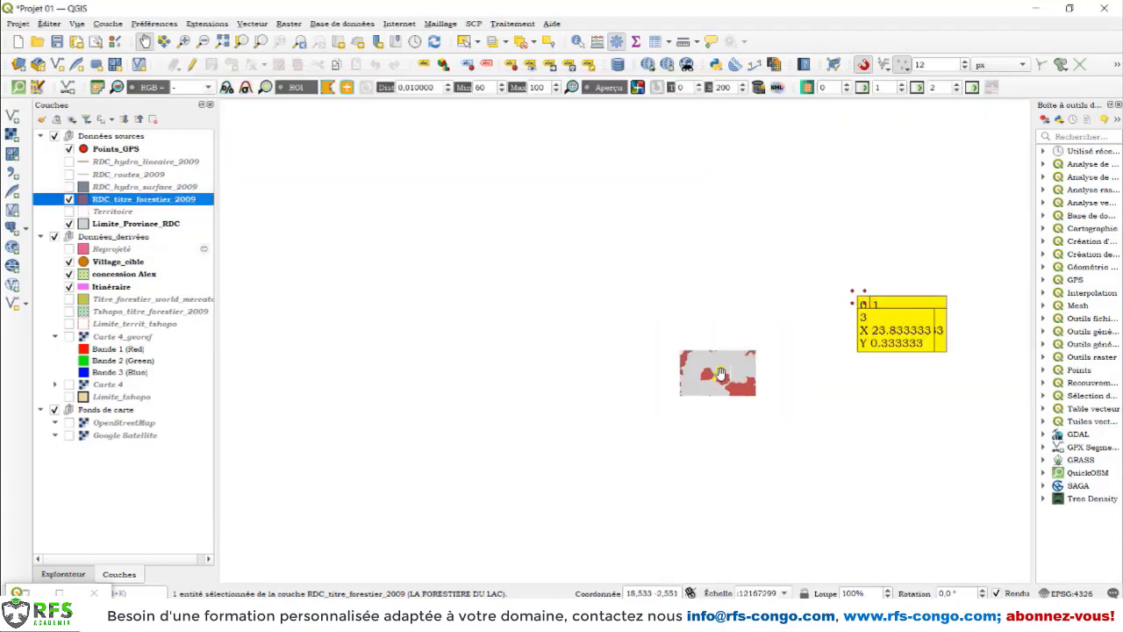
pyautogui.moveTo(665, 266); pyautogui.dragTo(532, 332)
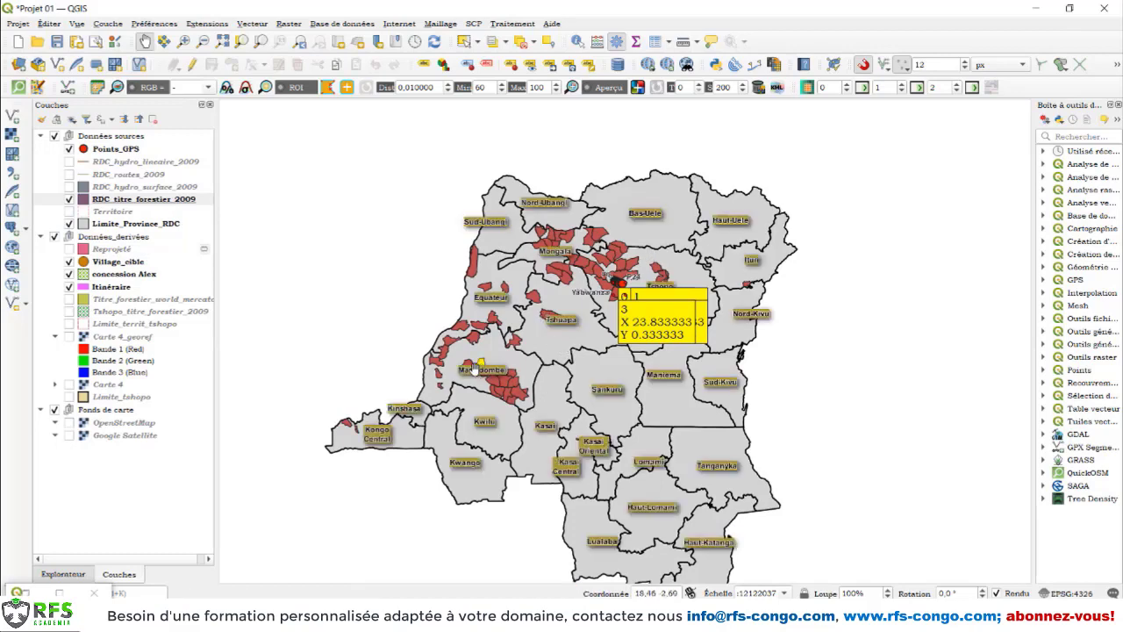
# Reopen the attribute table of RDC_titre_forestier_2009 and clear its selection
pyautogui.rightClick(129, 203)
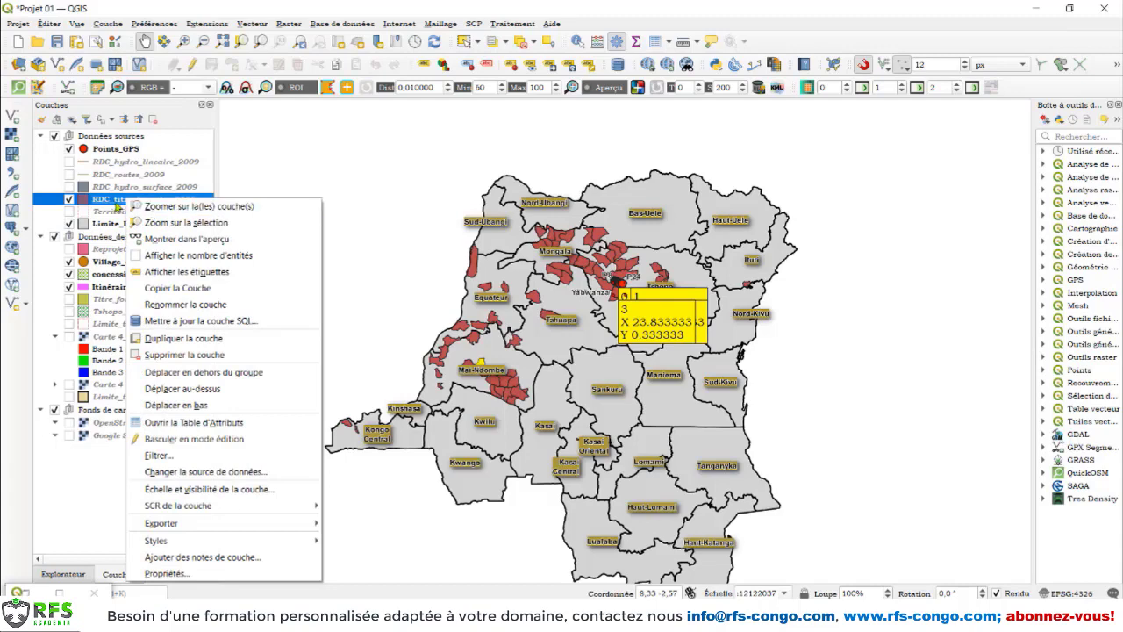
pyautogui.rightClick(116, 202)
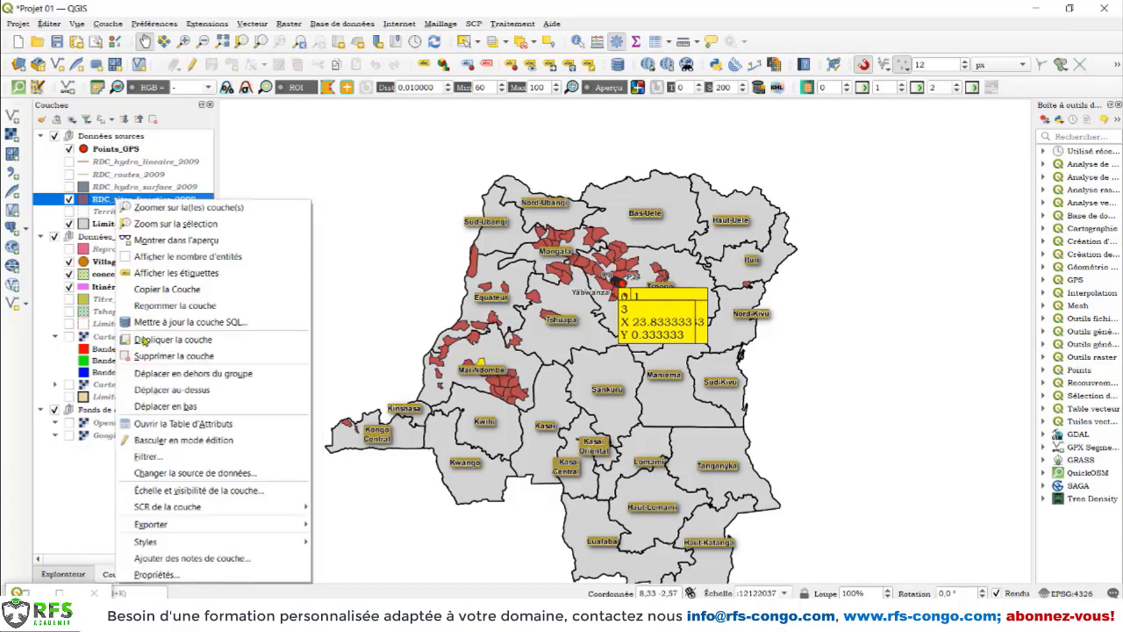
pyautogui.click(165, 424)
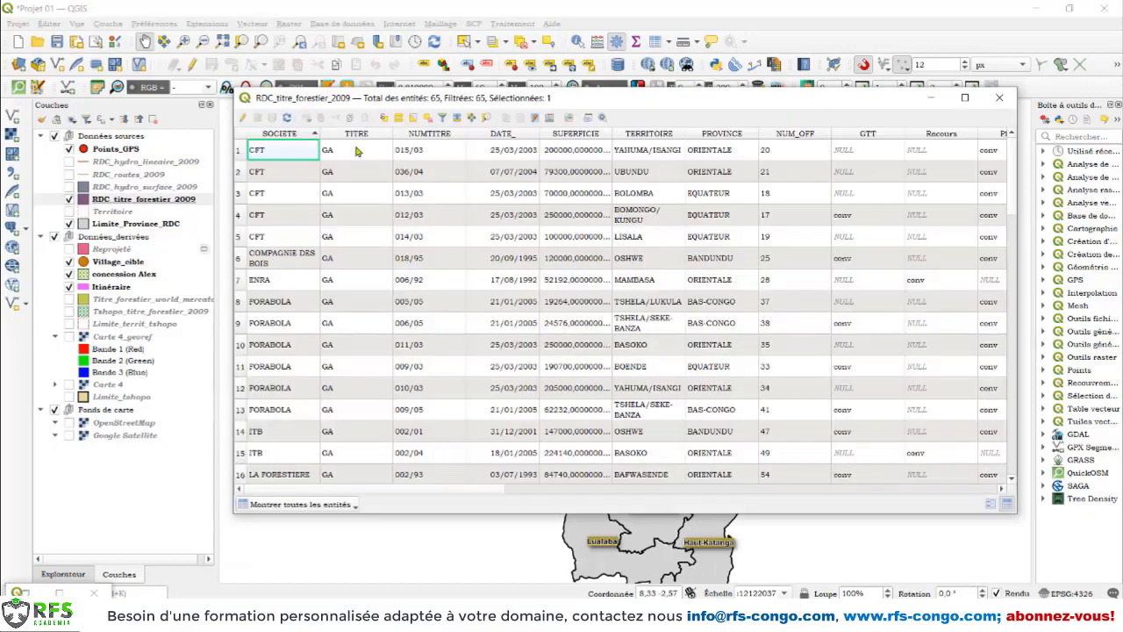
pyautogui.click(426, 120)
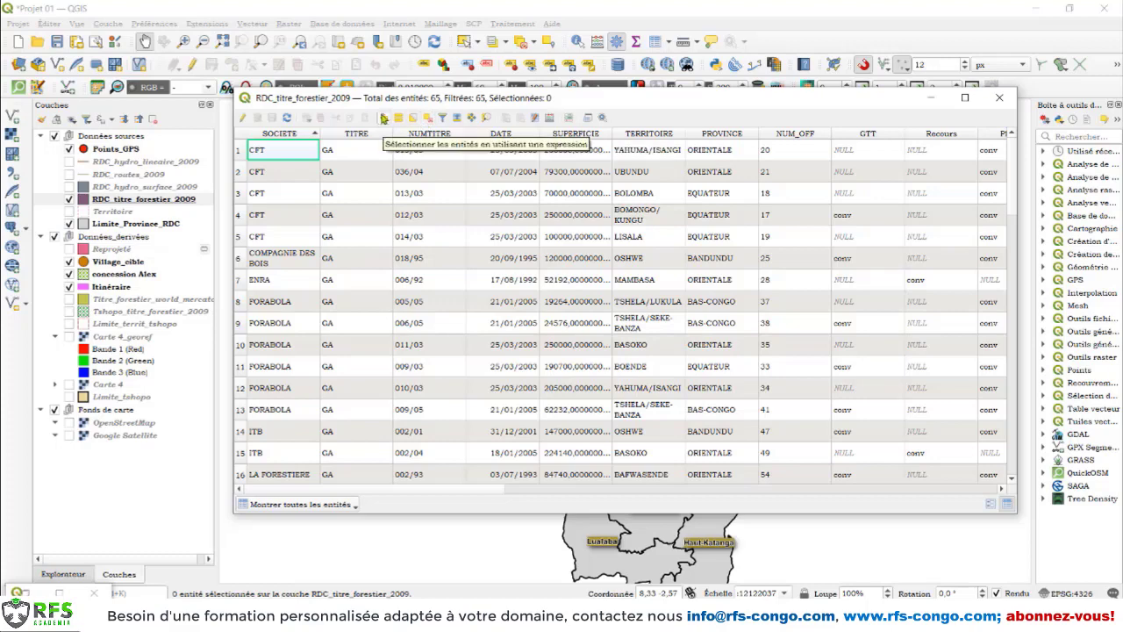
# Open selection by expression for the forest title table, view the function editor briefly and return to the expression builder
pyautogui.click(384, 119)
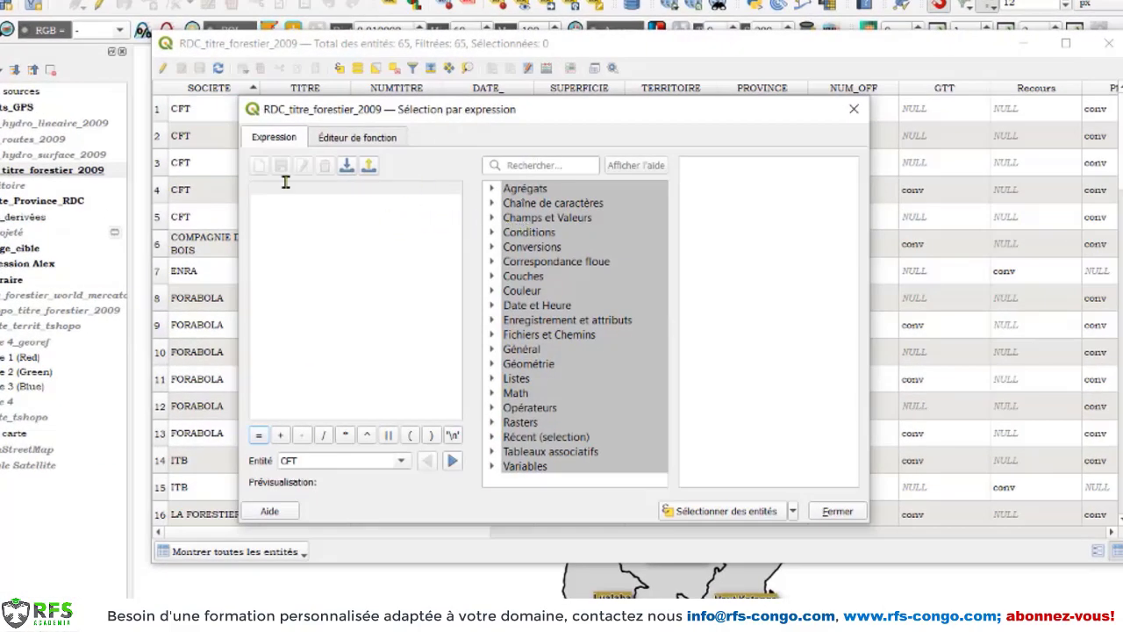
pyautogui.click(343, 143)
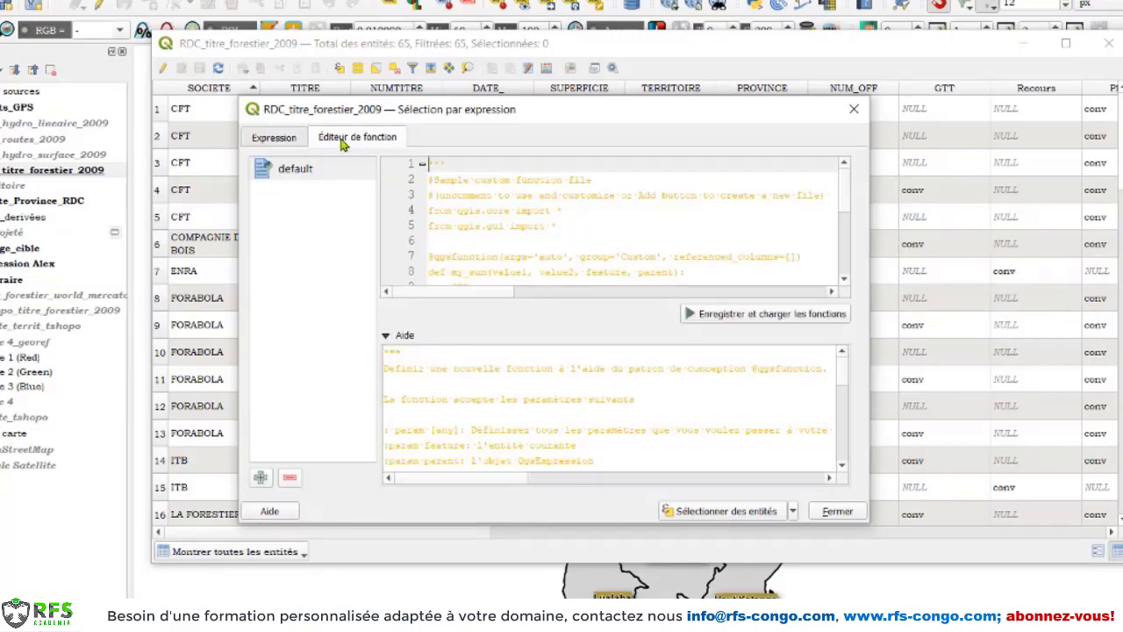
pyautogui.click(292, 138)
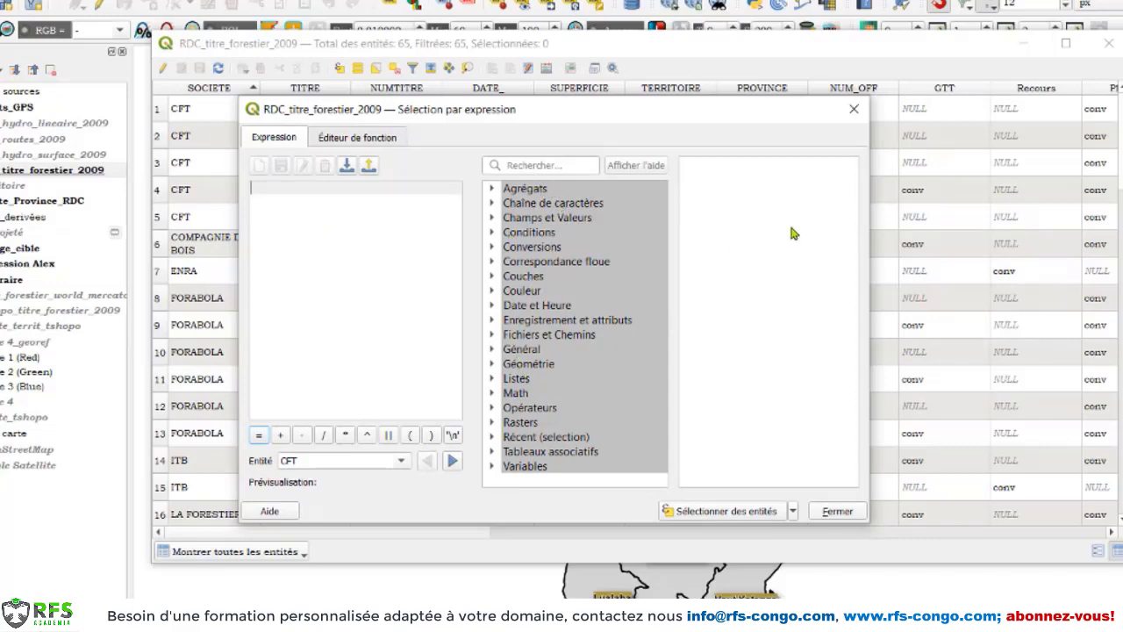
# Examine the help text and the layer's field list in the Champs et Valeurs group
pyautogui.click(528, 221)
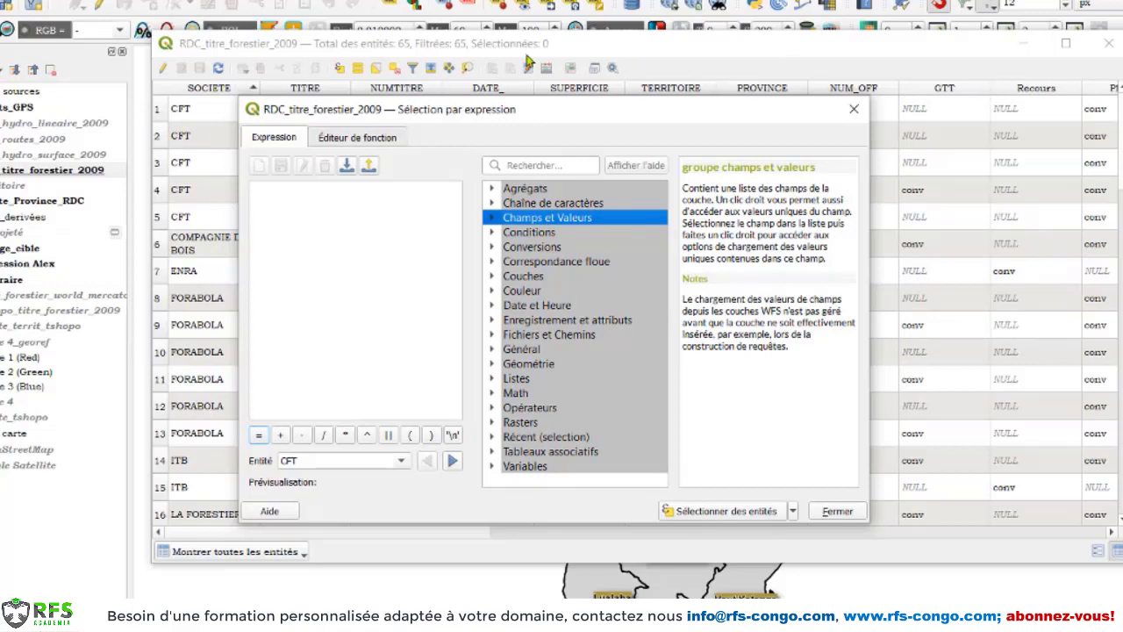
pyautogui.click(491, 220)
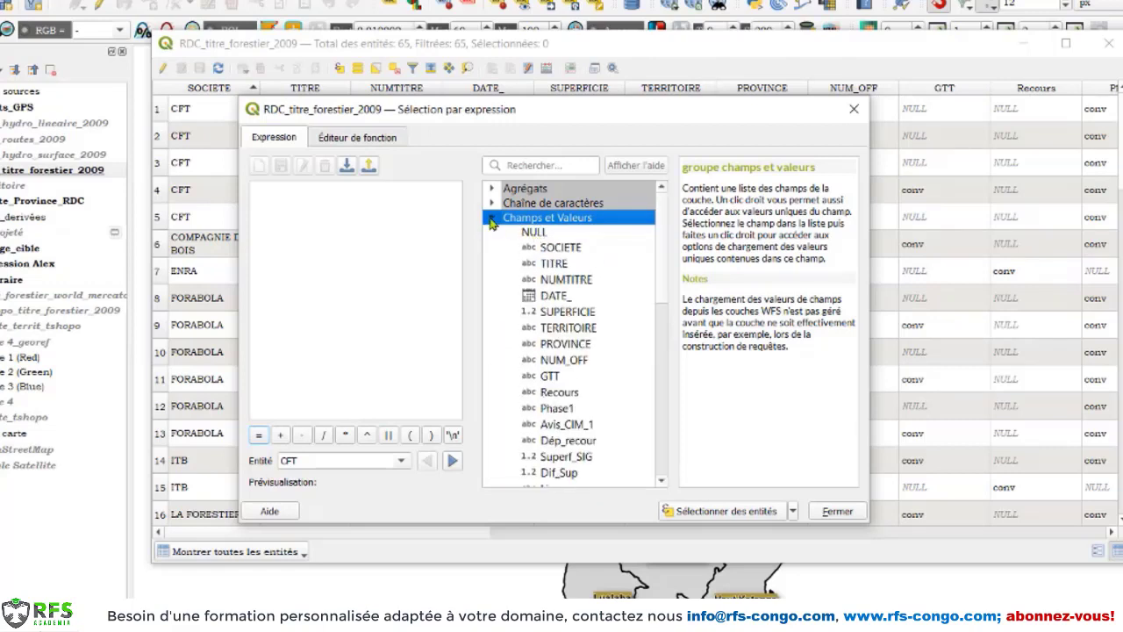
pyautogui.scroll(-3, 546, 240)
pyautogui.scroll(-3, 551, 254)
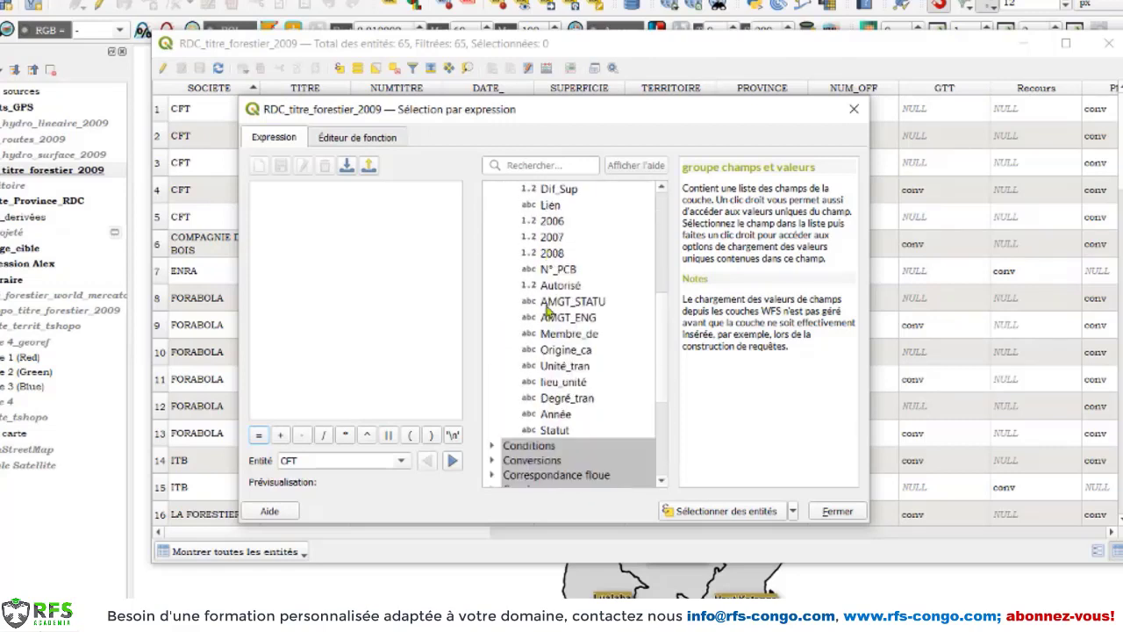
pyautogui.scroll(1, 555, 378)
pyautogui.scroll(4, 555, 377)
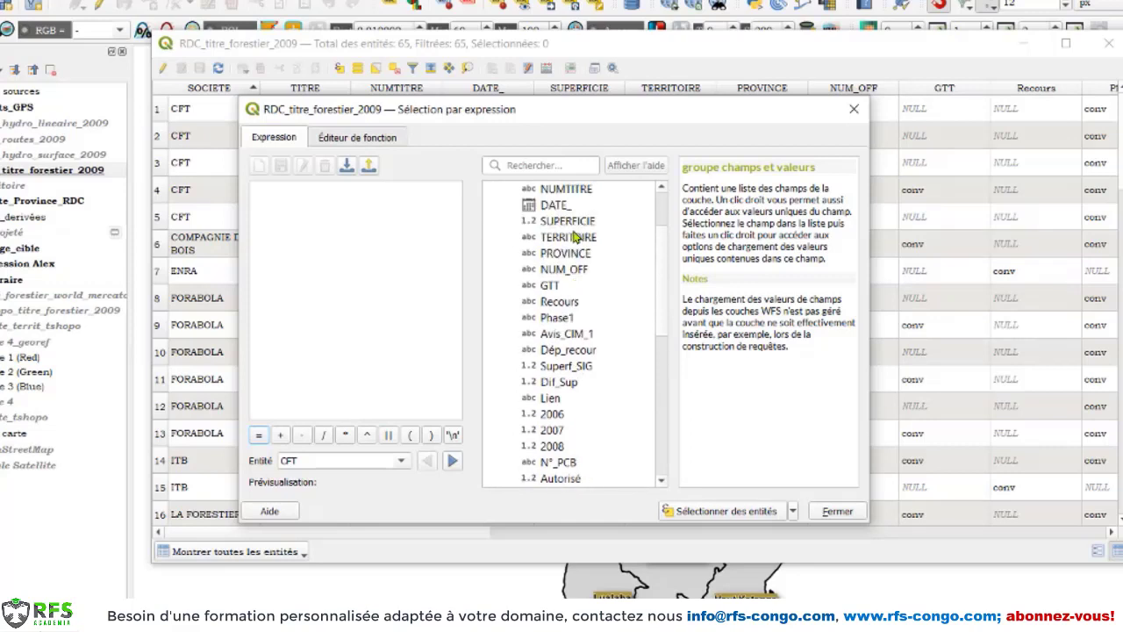
pyautogui.scroll(1, 551, 246)
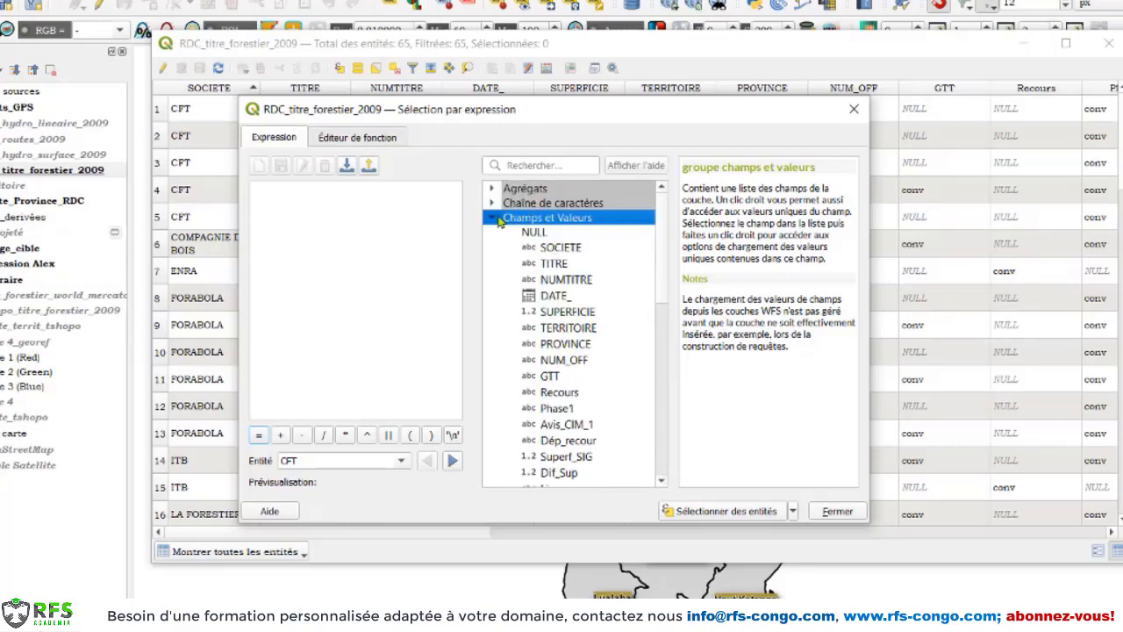
pyautogui.click(494, 222)
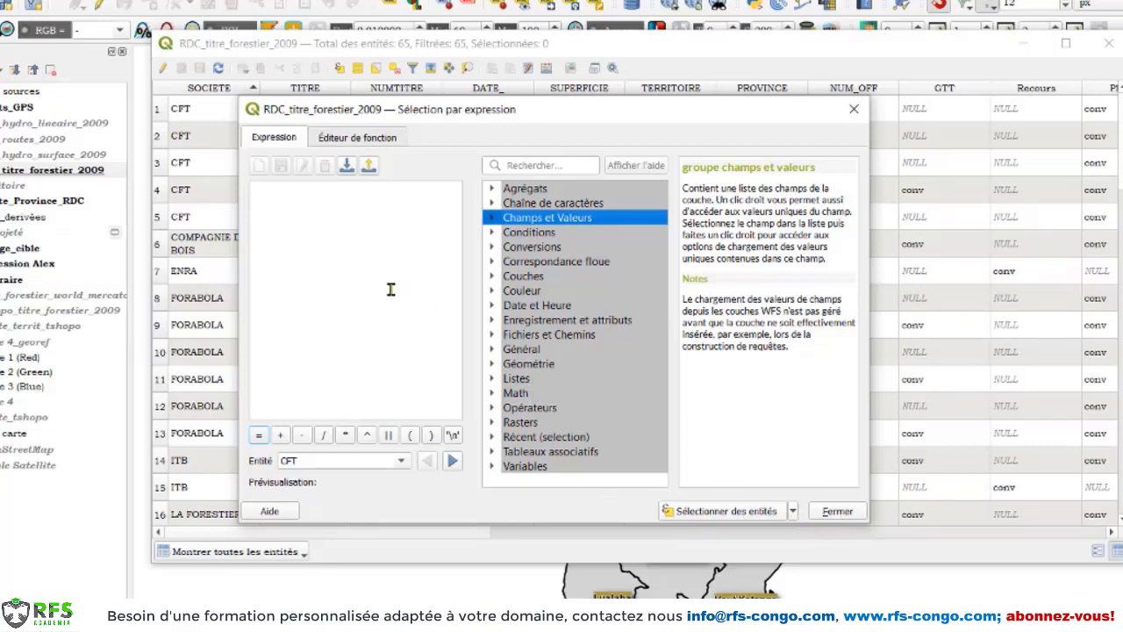
# Start the selection expression with the SOCIETE field followed by the equals operator
pyautogui.click(493, 221)
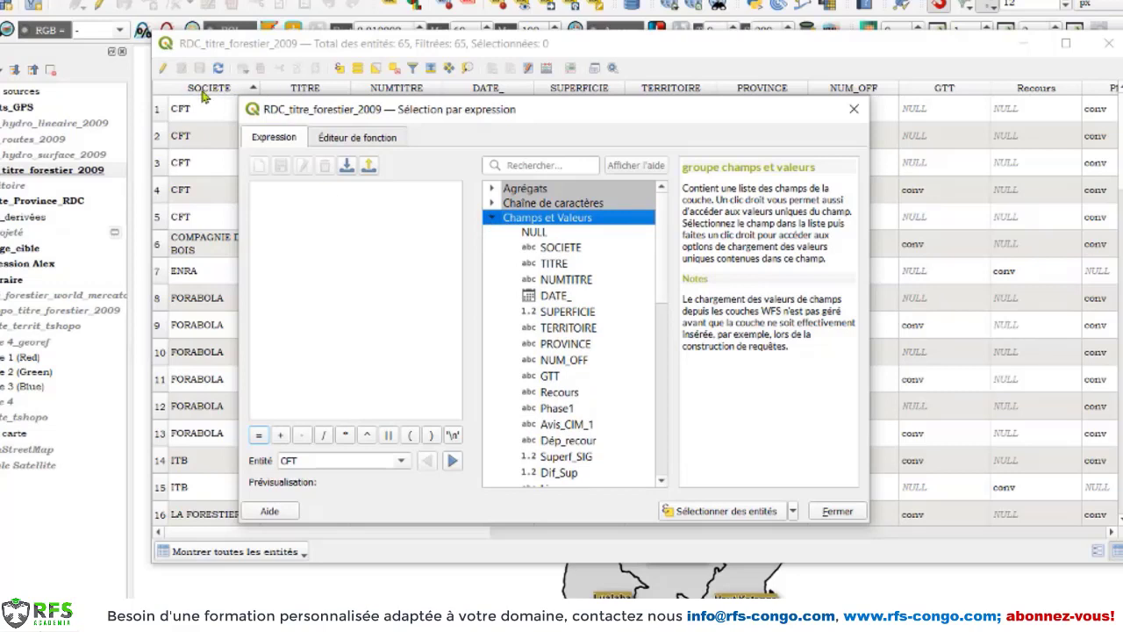
pyautogui.doubleClick(555, 250)
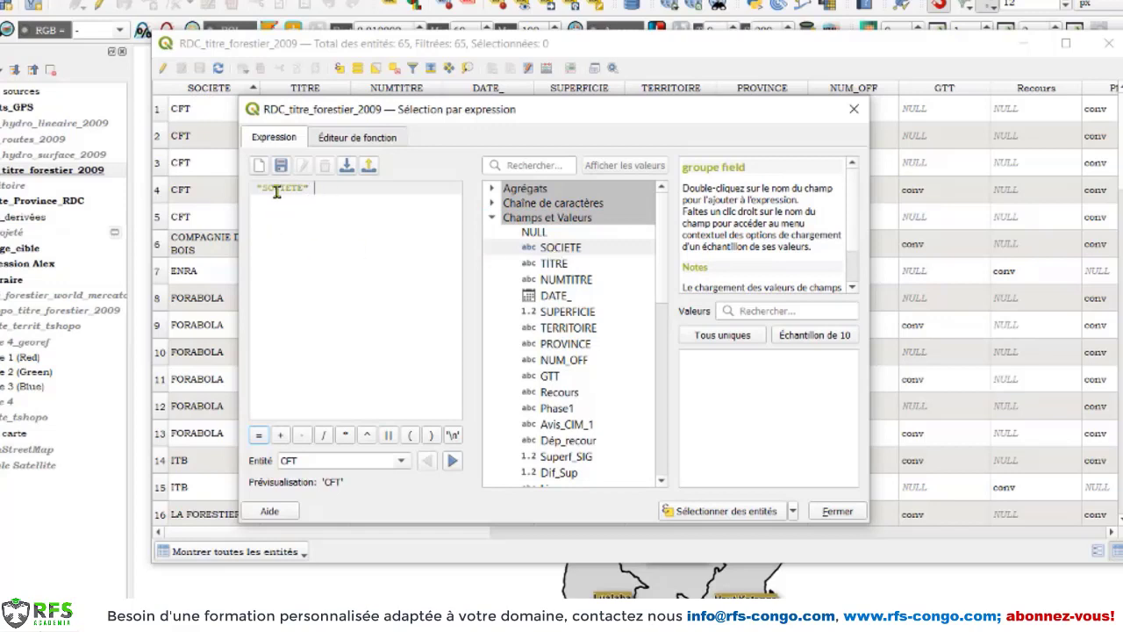
pyautogui.moveTo(260, 189); pyautogui.dragTo(310, 190)
pyautogui.click(329, 195)
pyautogui.click(258, 436)
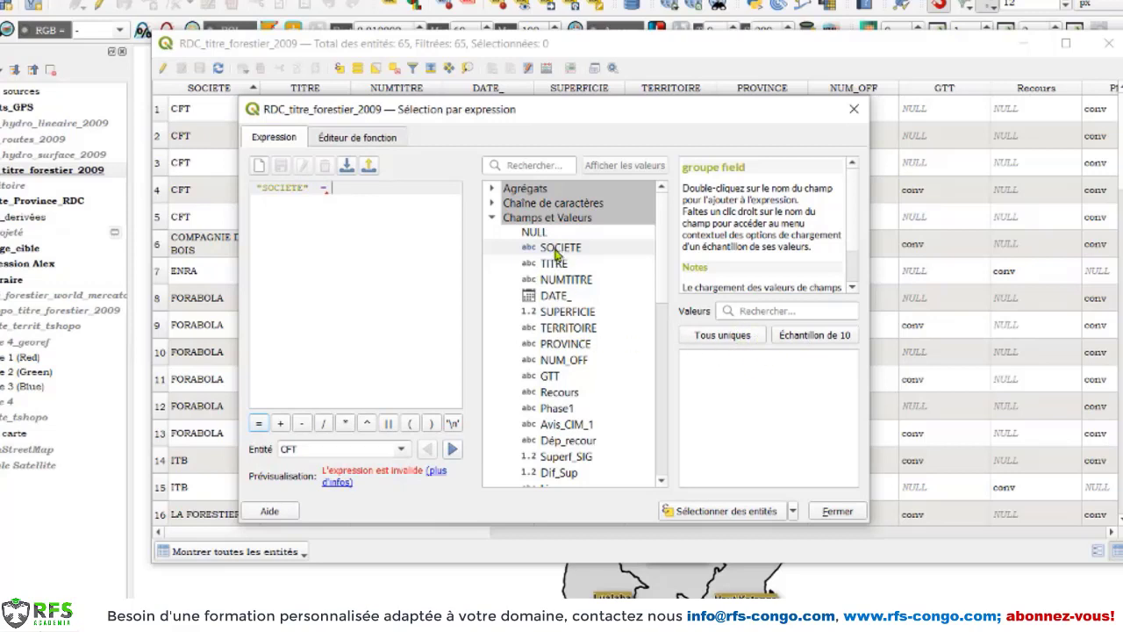
# Complete the expression with the value 'SODEFOR' from the field's unique values and select the matching records
pyautogui.click(724, 335)
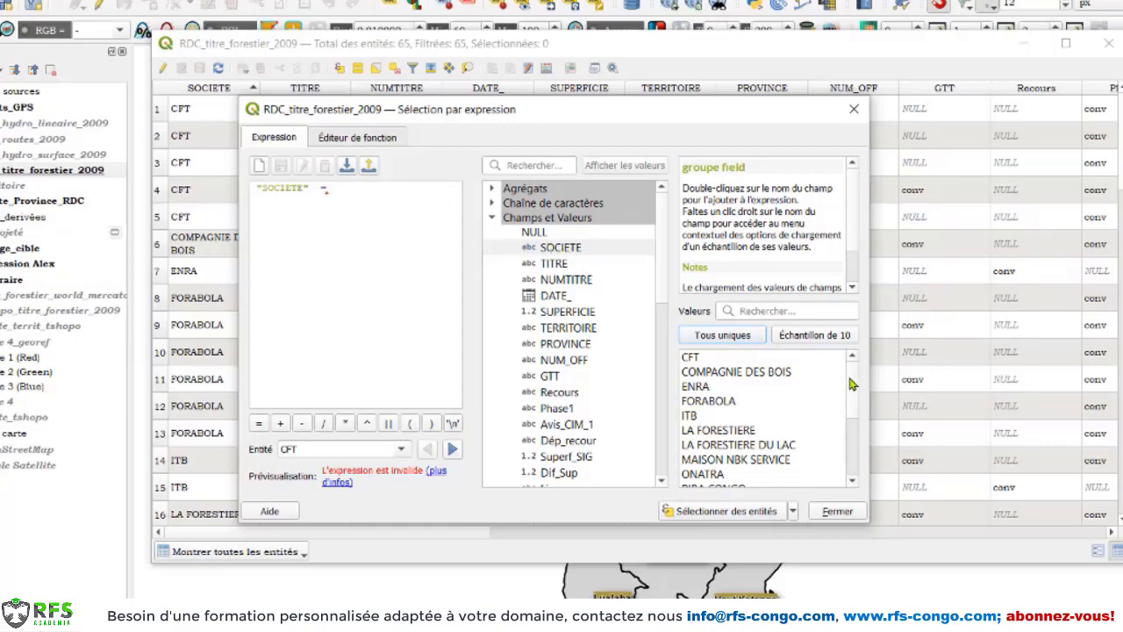
pyautogui.moveTo(847, 372); pyautogui.dragTo(851, 416)
pyautogui.scroll(-1, 849, 413)
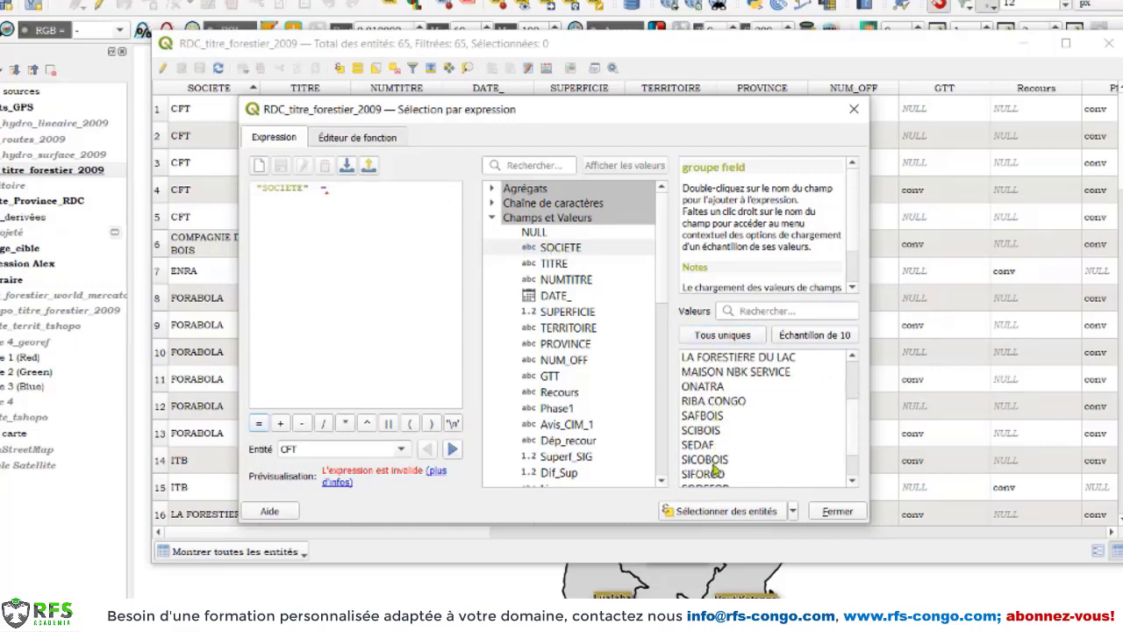
pyautogui.scroll(-1, 825, 452)
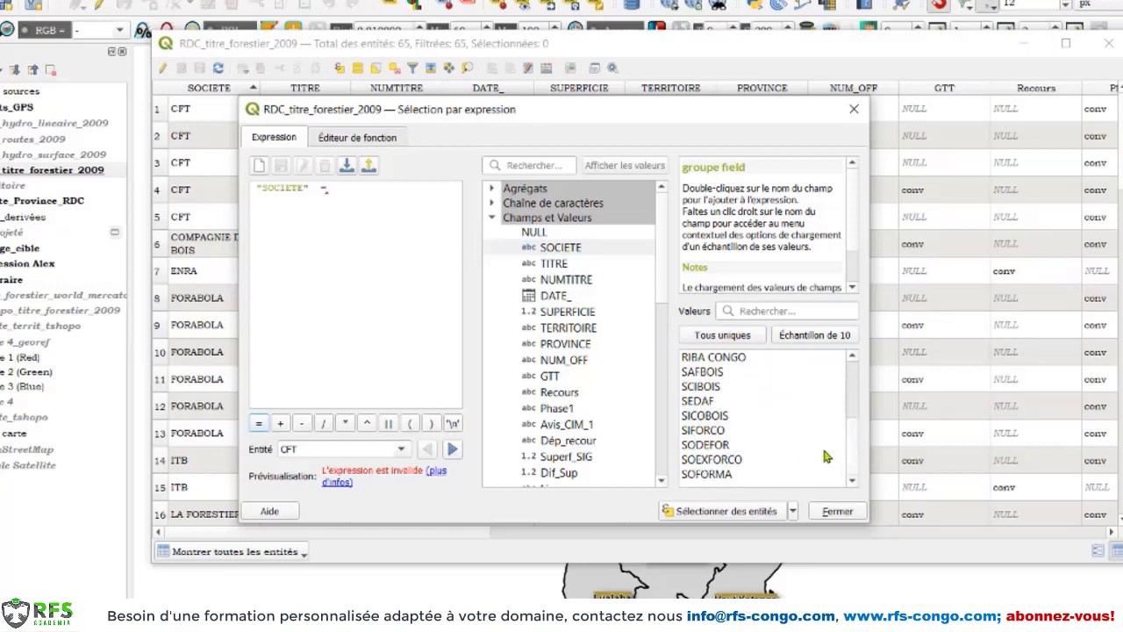
pyautogui.click(715, 445)
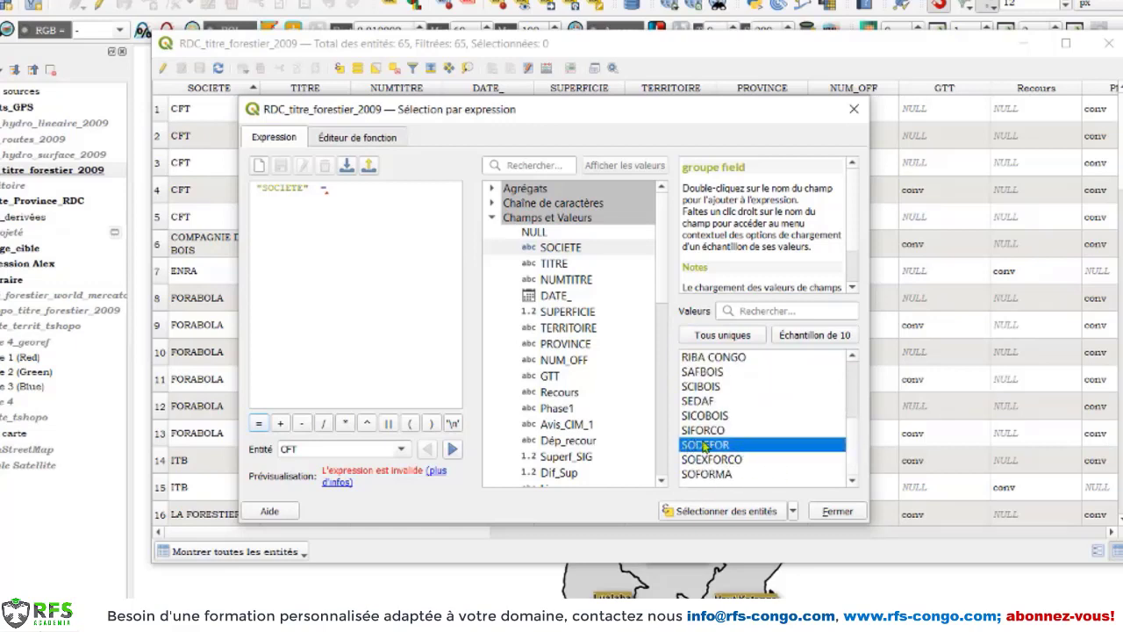
pyautogui.doubleClick(705, 445)
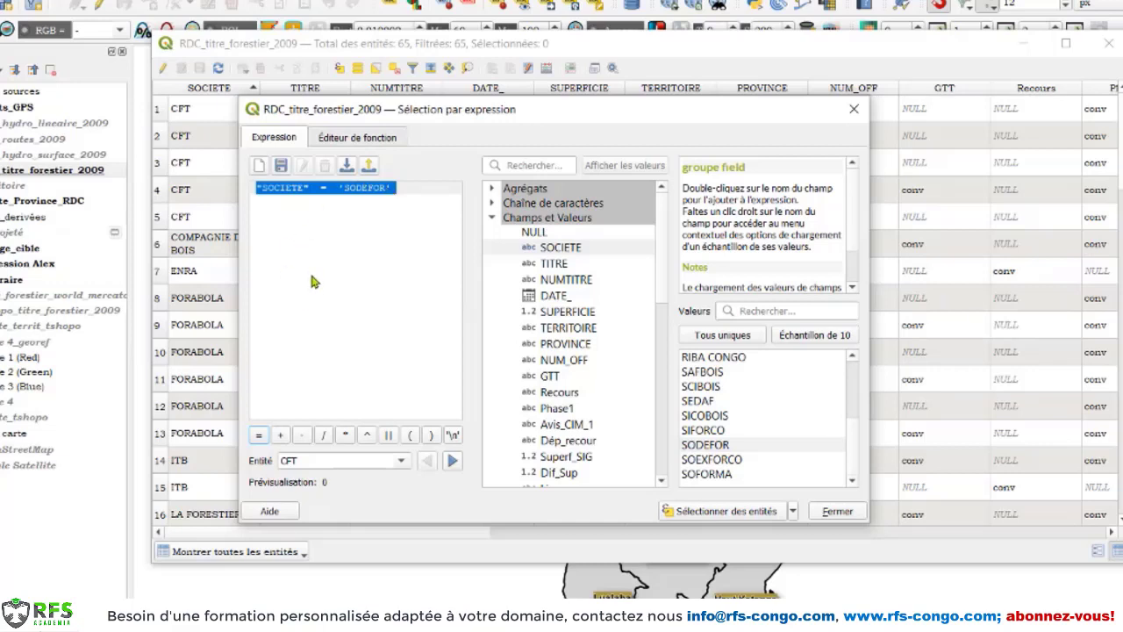
pyautogui.click(412, 184)
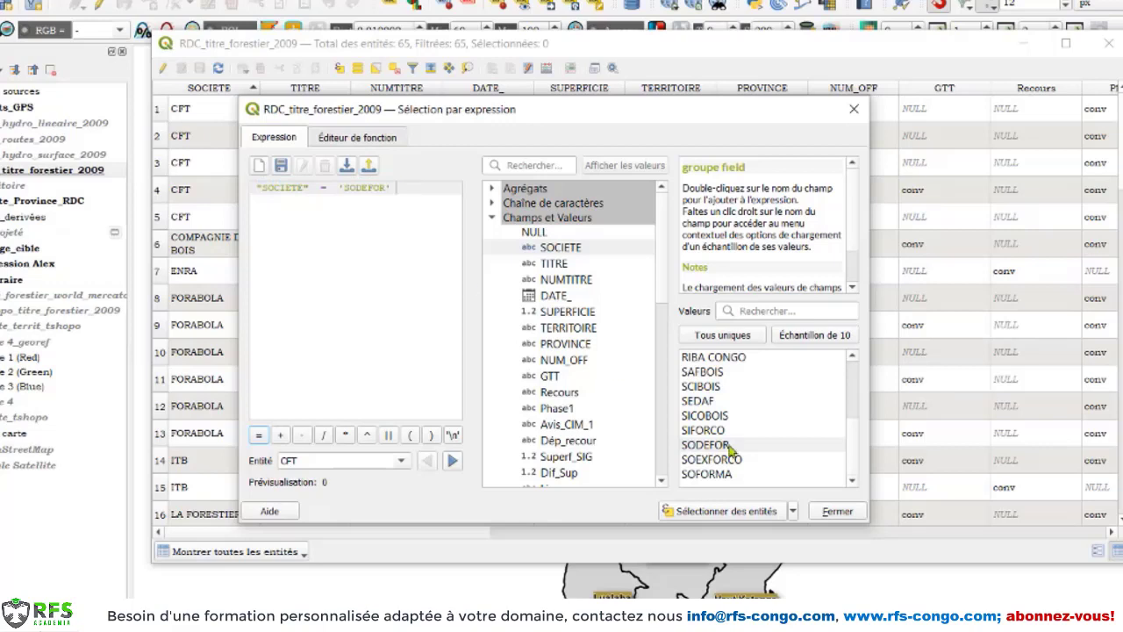
pyautogui.click(714, 513)
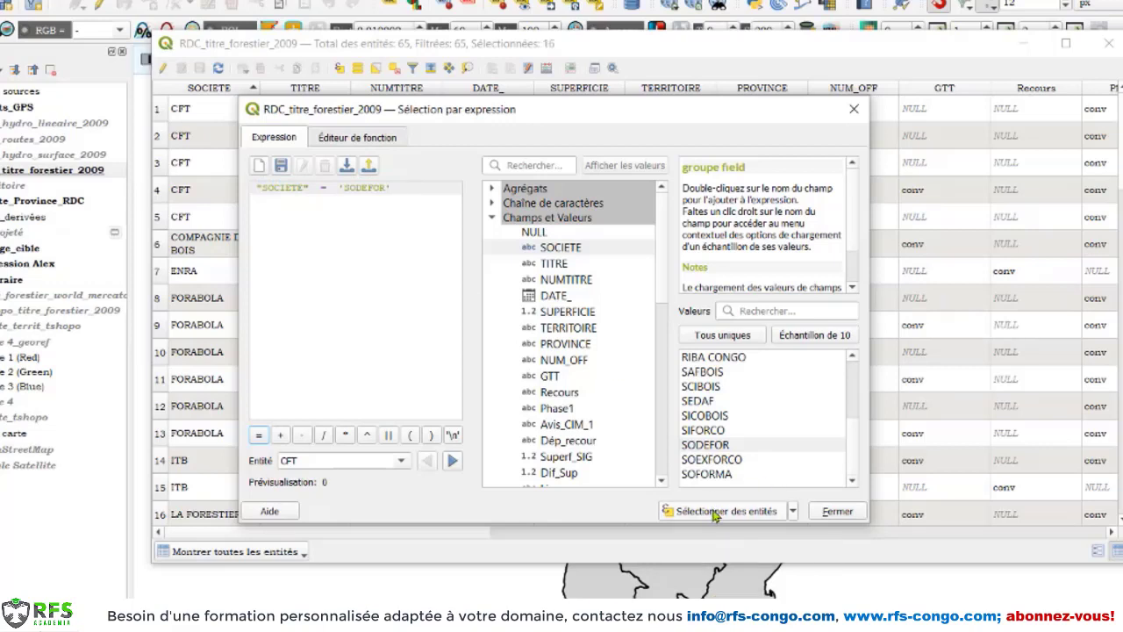
# Leave the expression selection, review the selected SODEFOR records and restrict the attribute table to selected features only
pyautogui.click(838, 513)
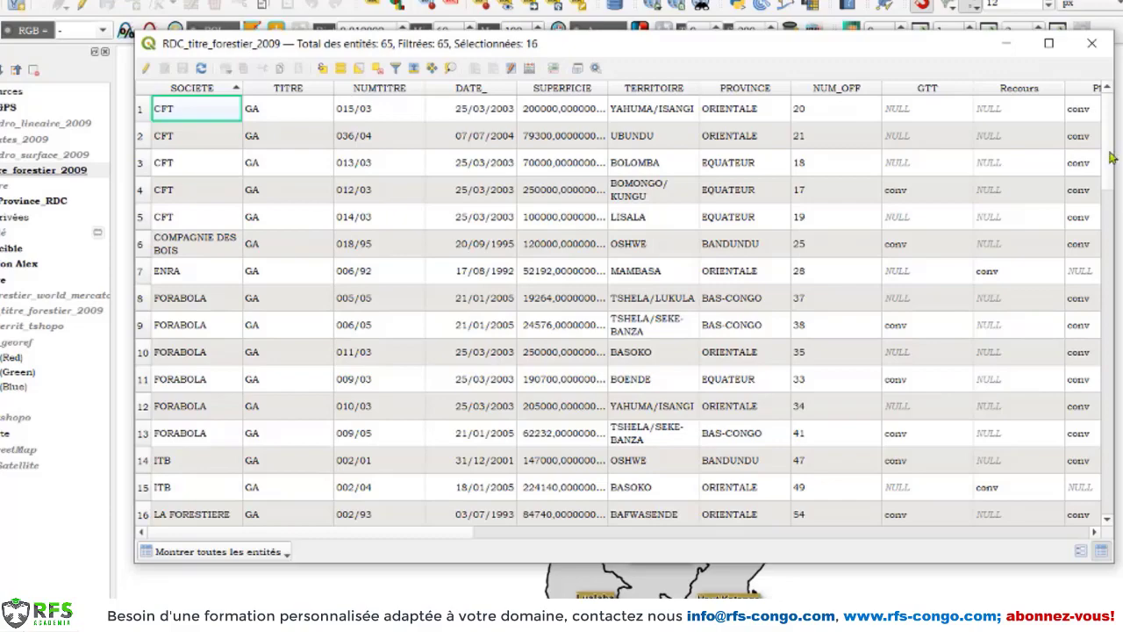
pyautogui.moveTo(1107, 158); pyautogui.dragTo(1106, 421)
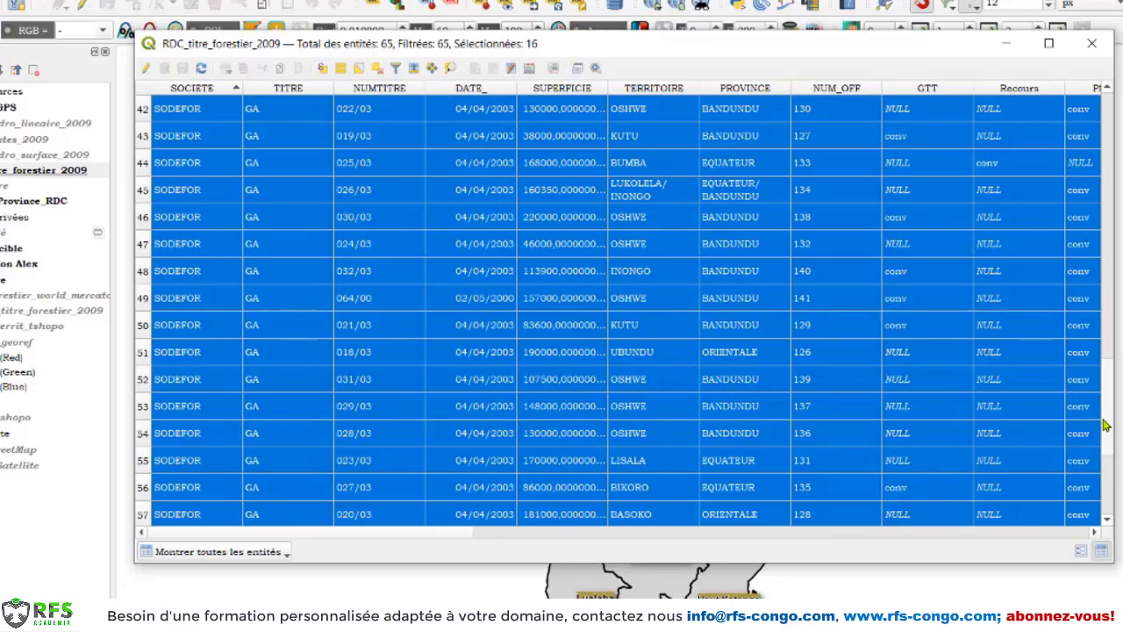
pyautogui.moveTo(1104, 425); pyautogui.dragTo(1100, 453)
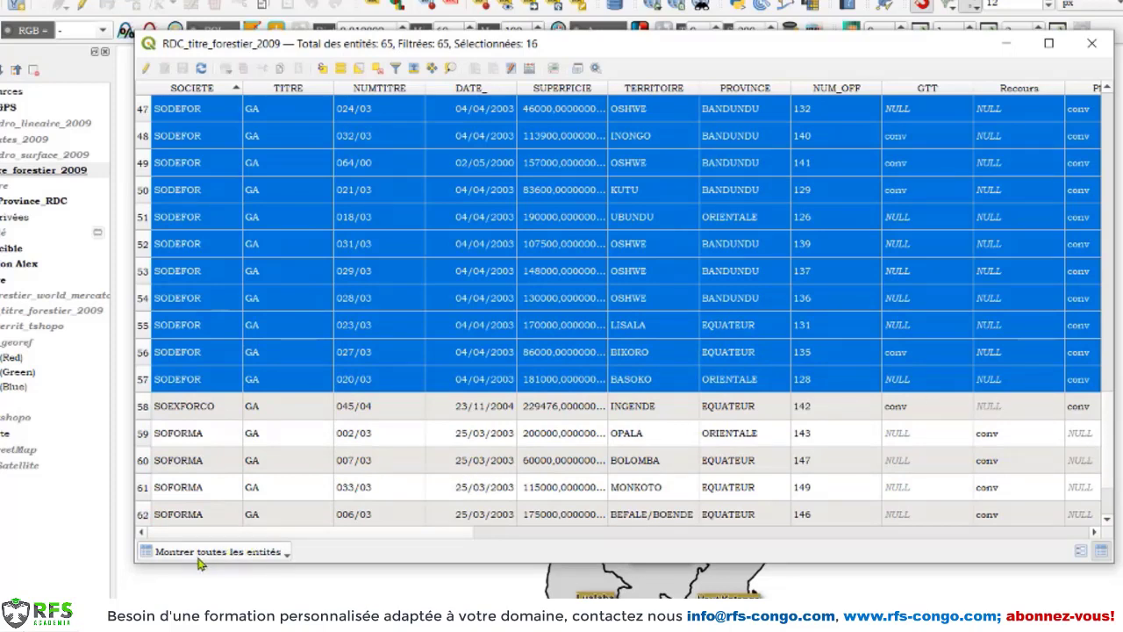
pyautogui.click(275, 553)
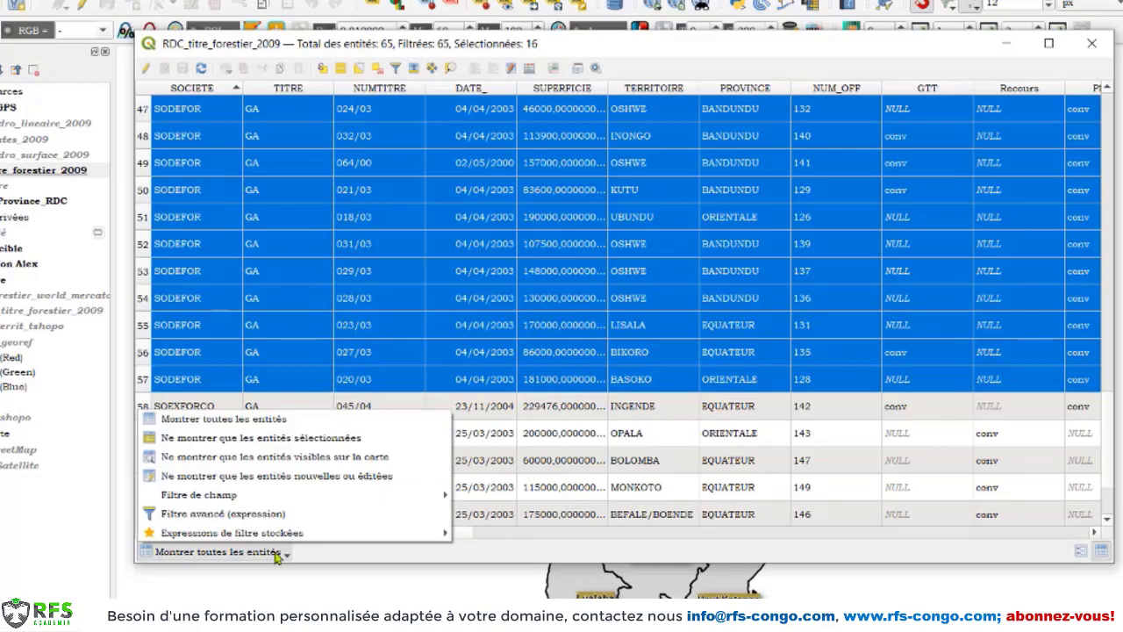
pyautogui.click(242, 441)
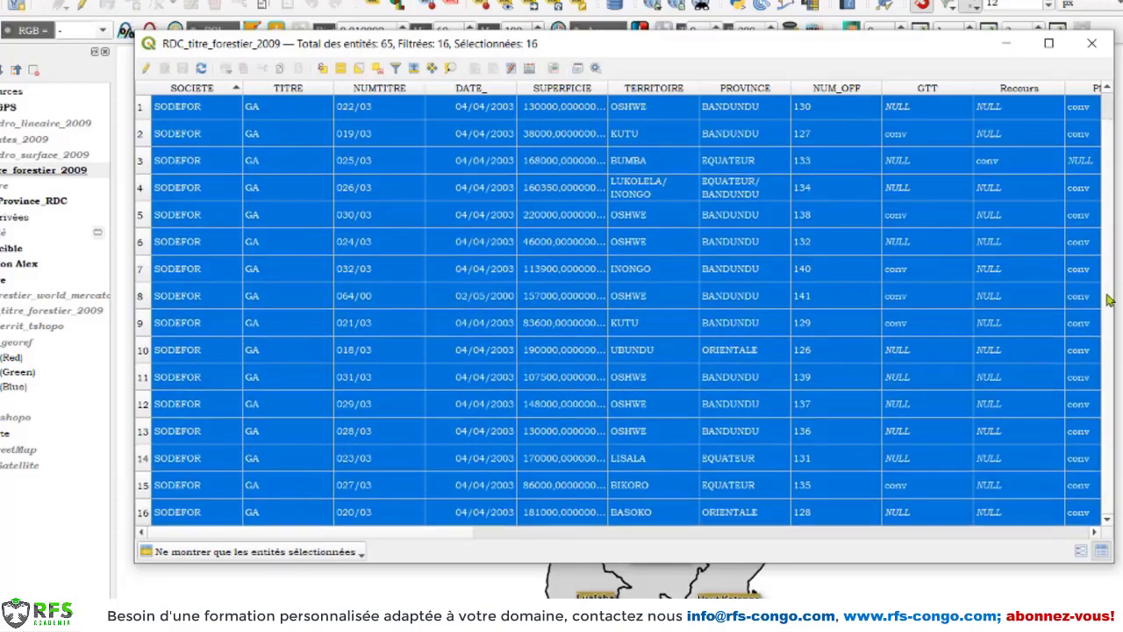
# Start an export of only the selected features of the RDC_titre_forestier_2009 layer, using the ESRI Shapefile format
pyautogui.click(1006, 49)
pyautogui.scroll(2, 492, 324)
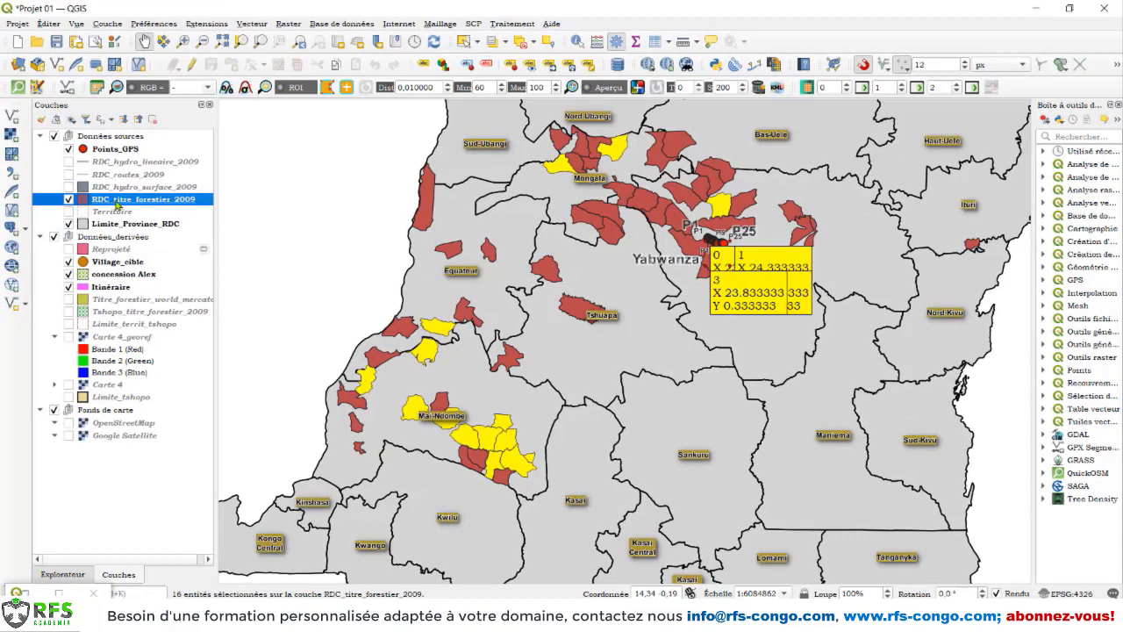
pyautogui.rightClick(132, 204)
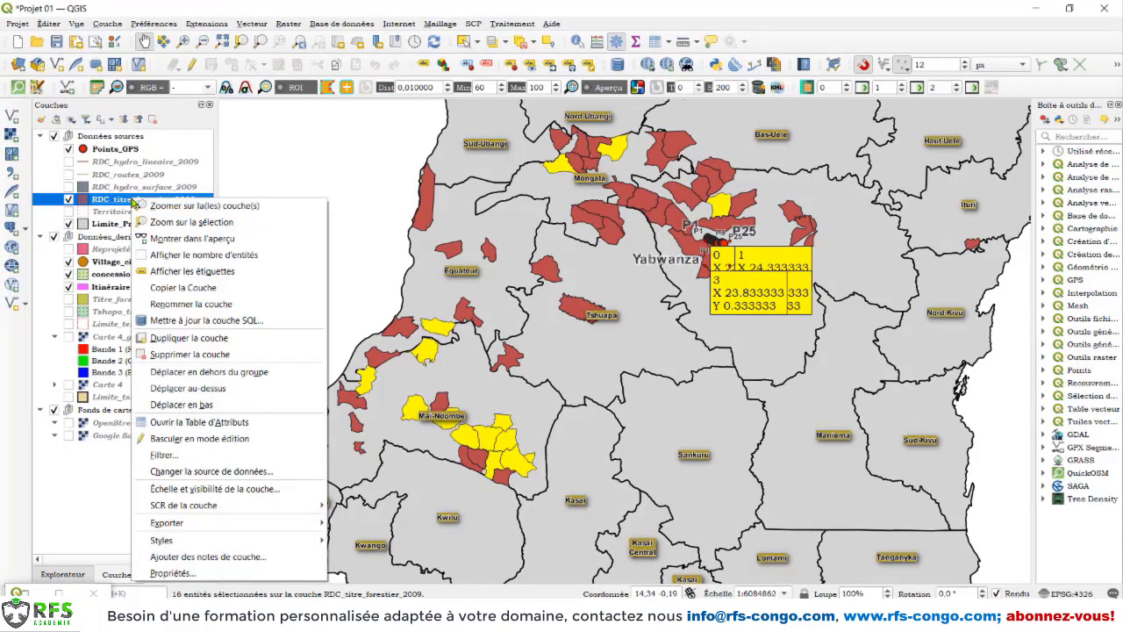
pyautogui.moveTo(274, 528)
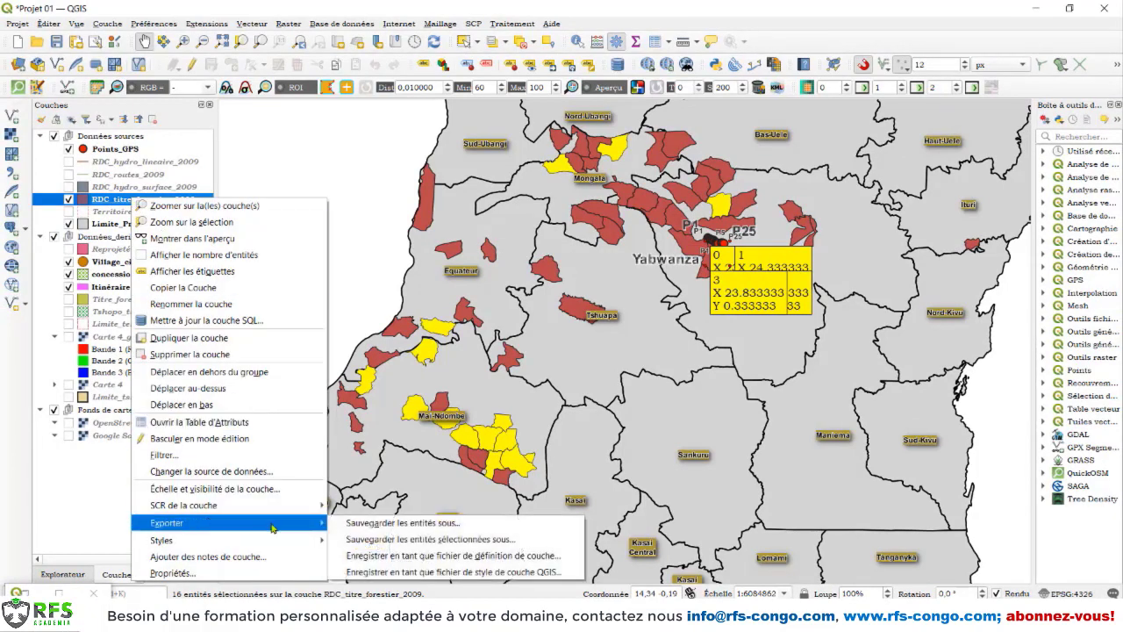
pyautogui.click(382, 541)
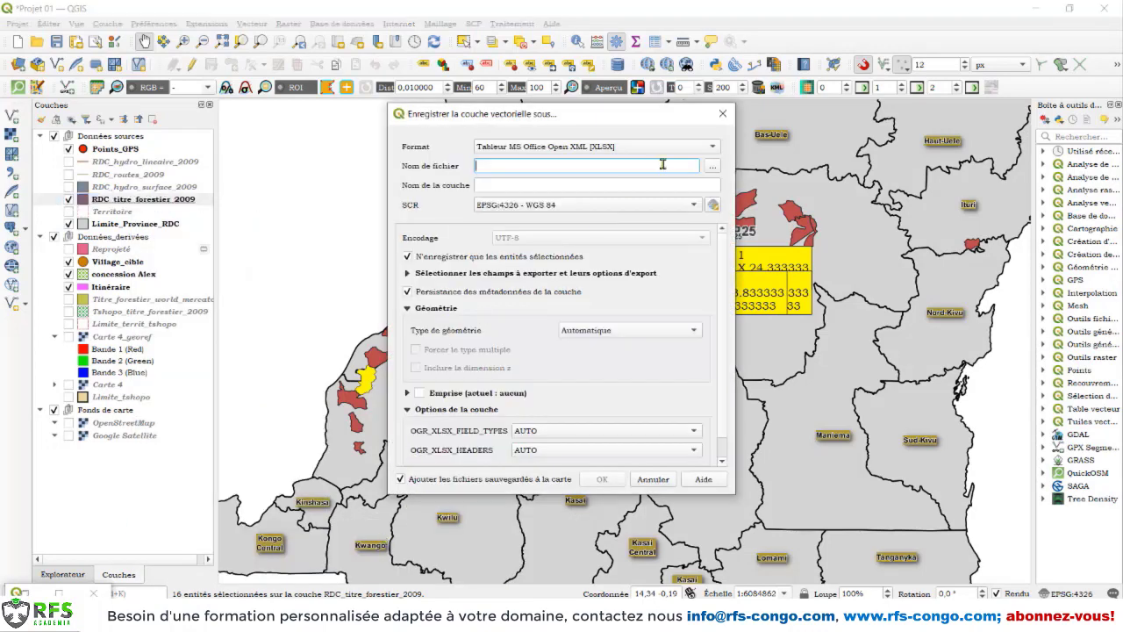
pyautogui.click(700, 149)
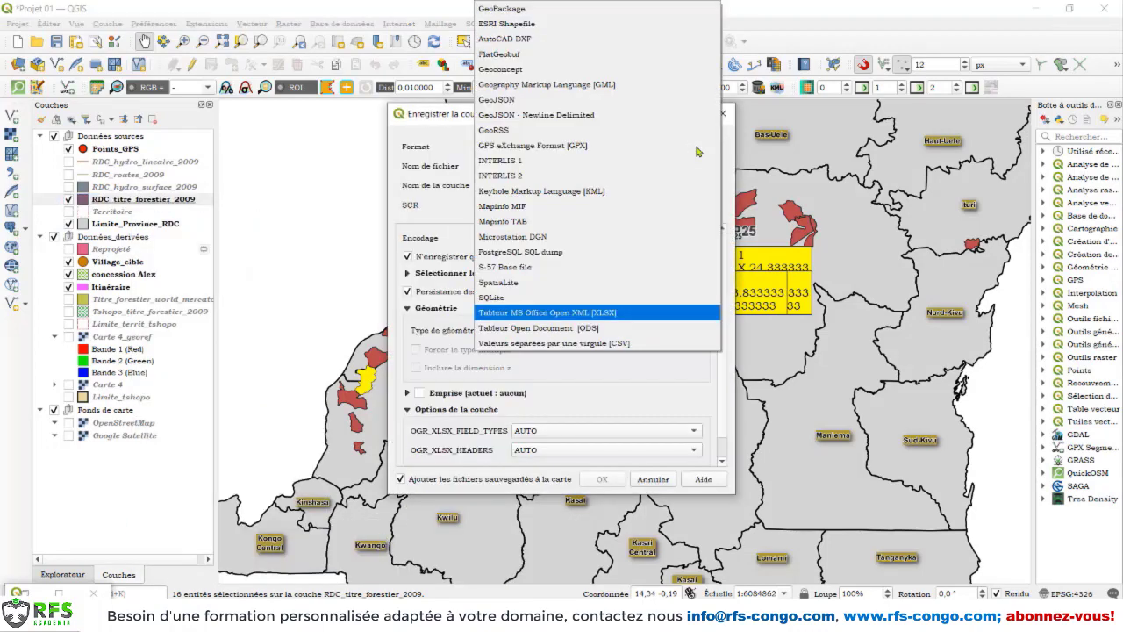
pyautogui.click(498, 25)
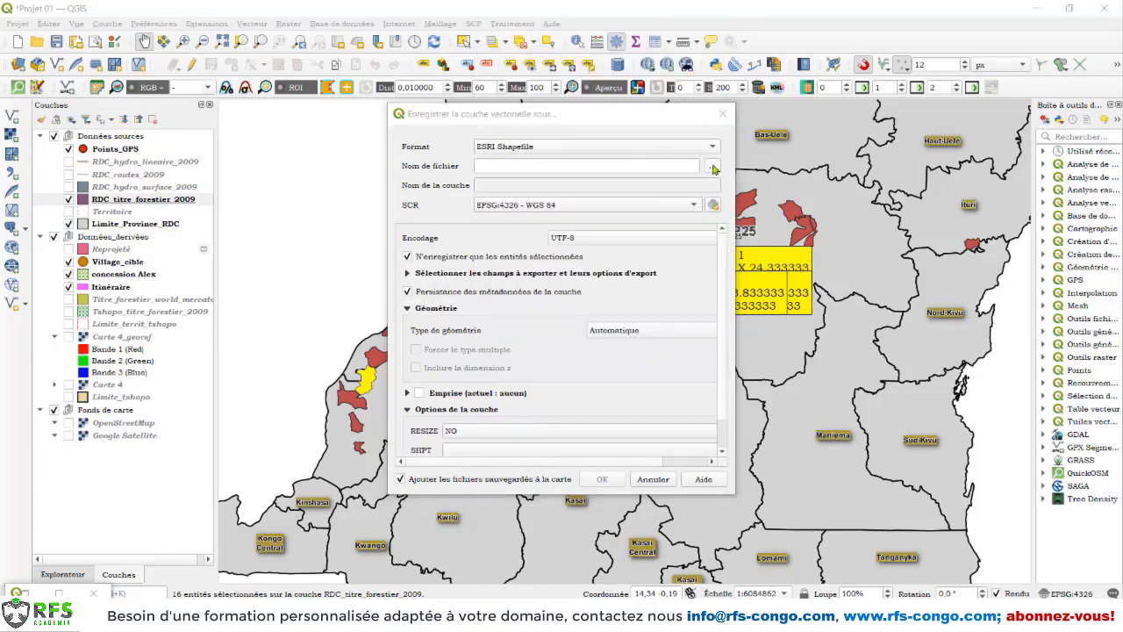
# Name the output file Concession SODEFOR in the vecteurs folder and run the export
pyautogui.click(713, 168)
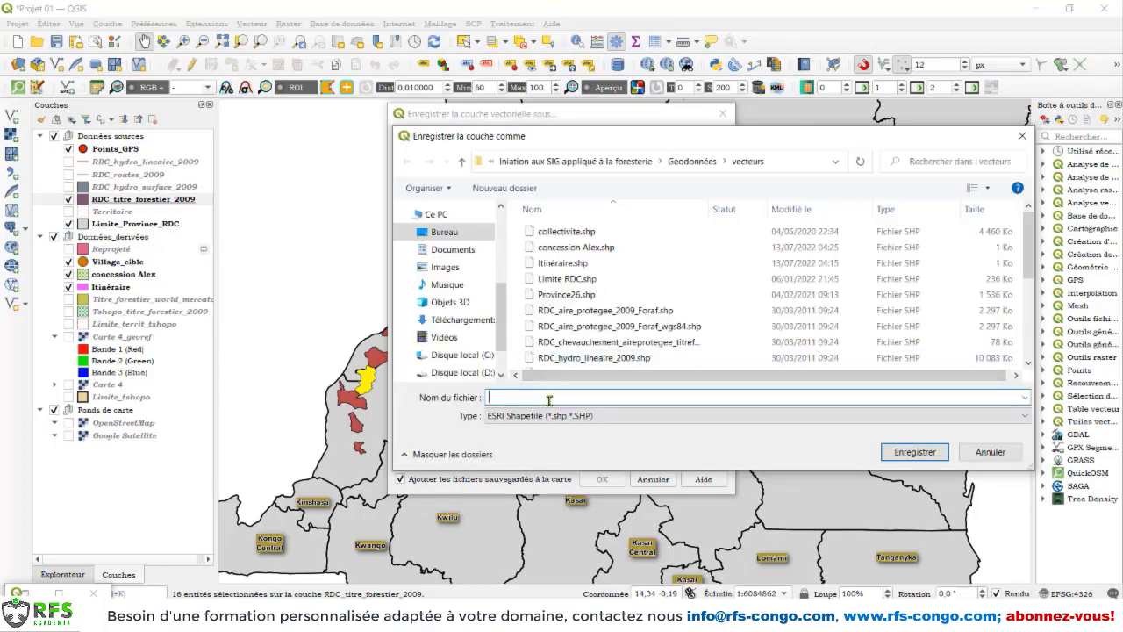
pyautogui.write('Con')
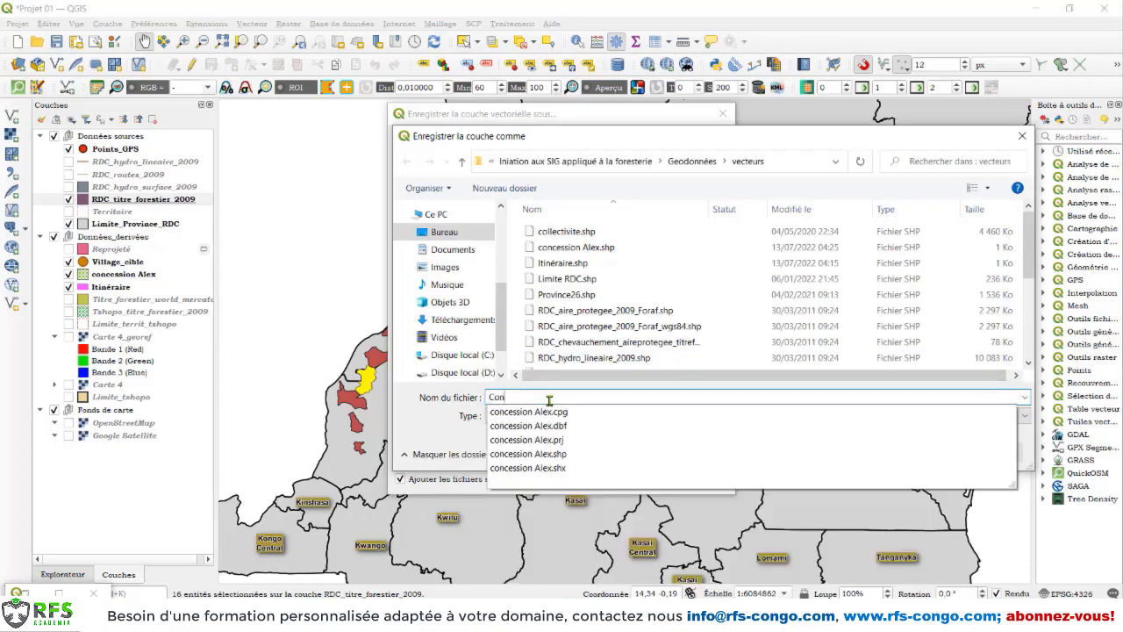
pyautogui.write('cession SC')
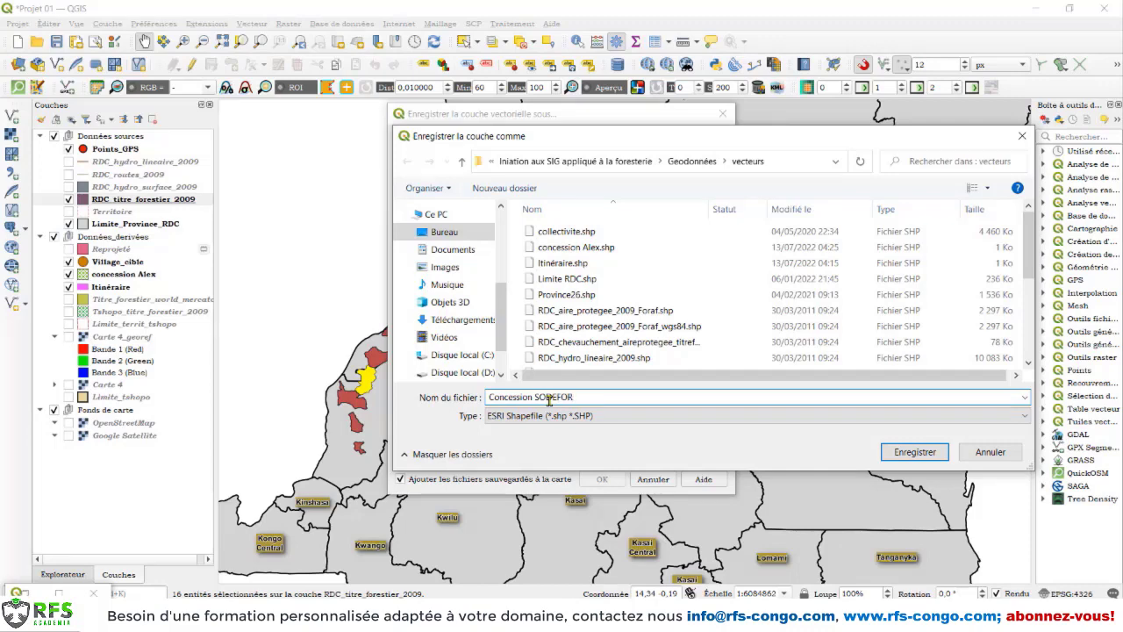
pyautogui.click(916, 452)
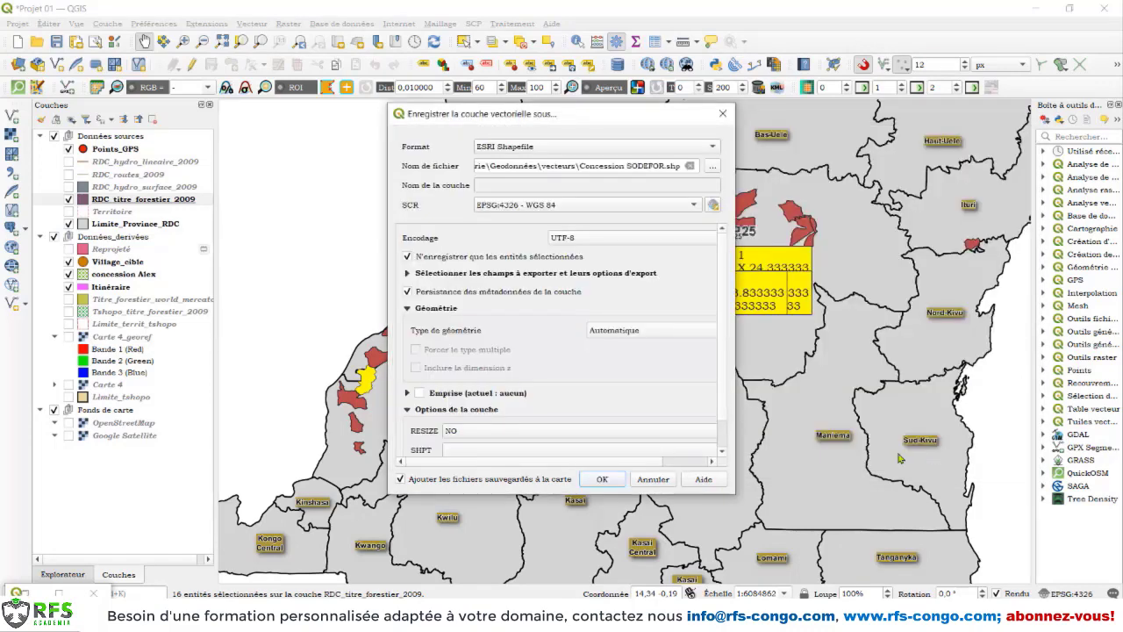
pyautogui.click(604, 479)
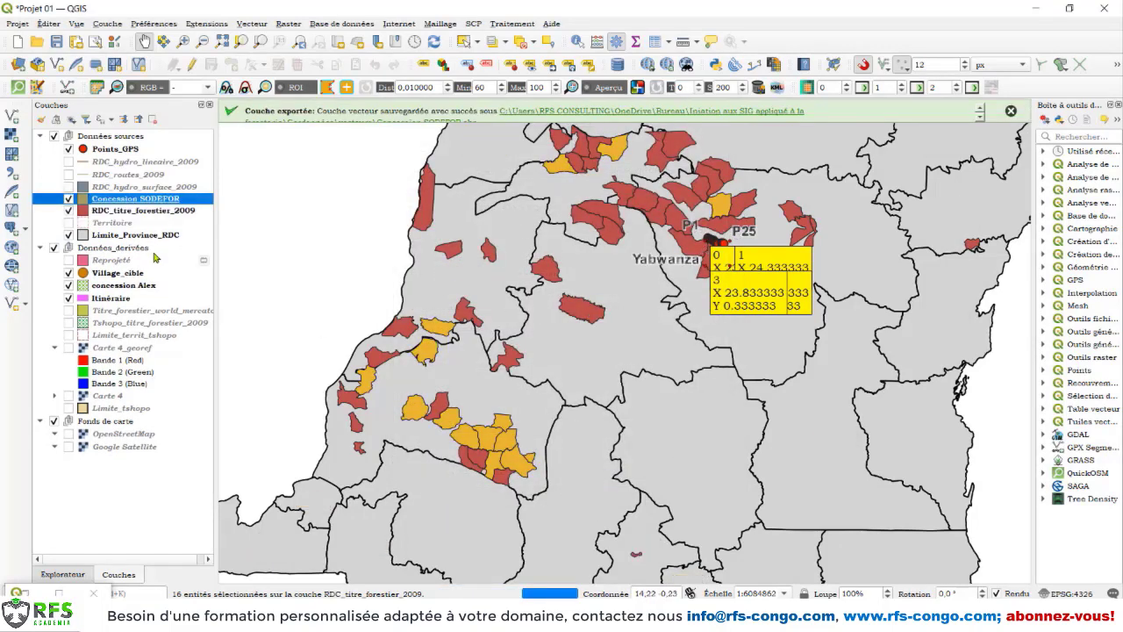
# Hide the RDC_titre_forestier_2009 layer and open the attribute table of the Concession SODEFOR layer
pyautogui.click(68, 212)
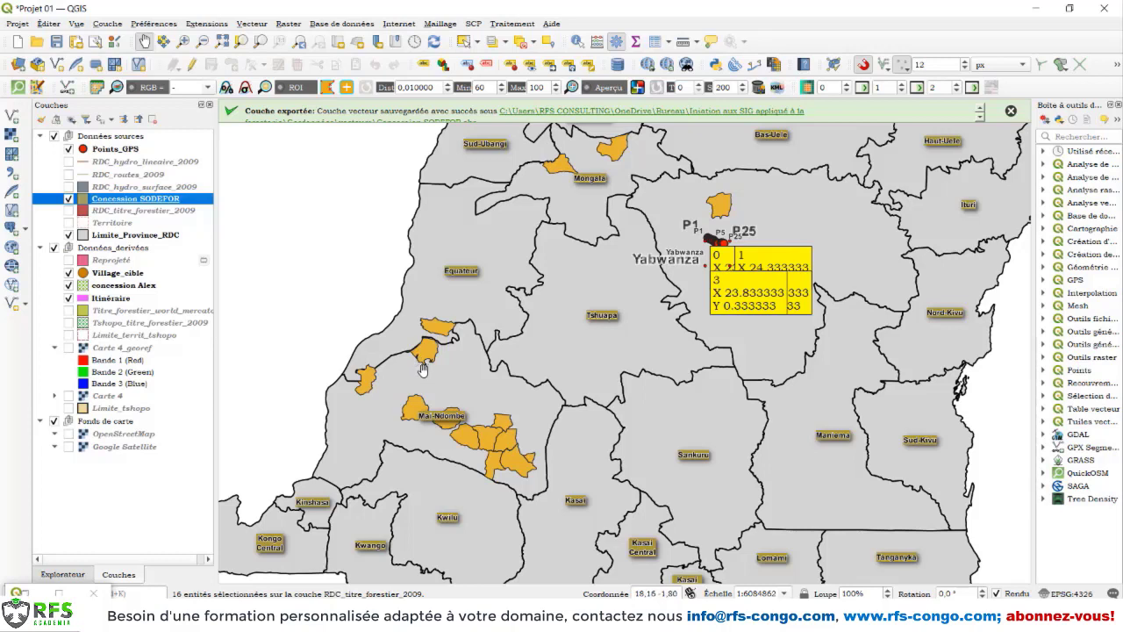
pyautogui.click(1012, 111)
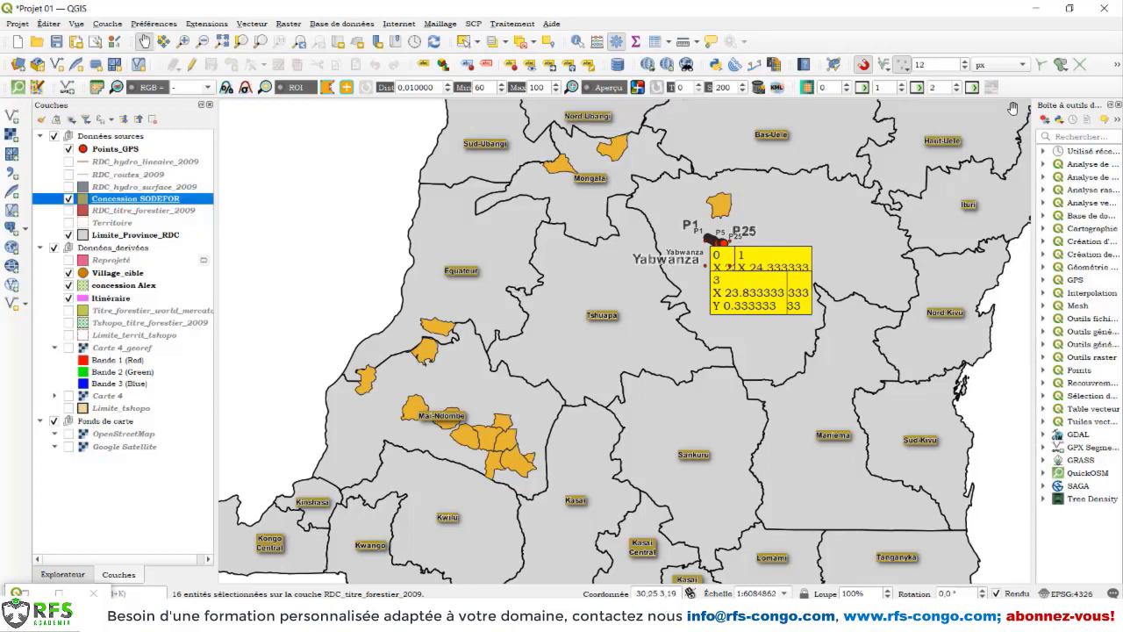
pyautogui.rightClick(127, 206)
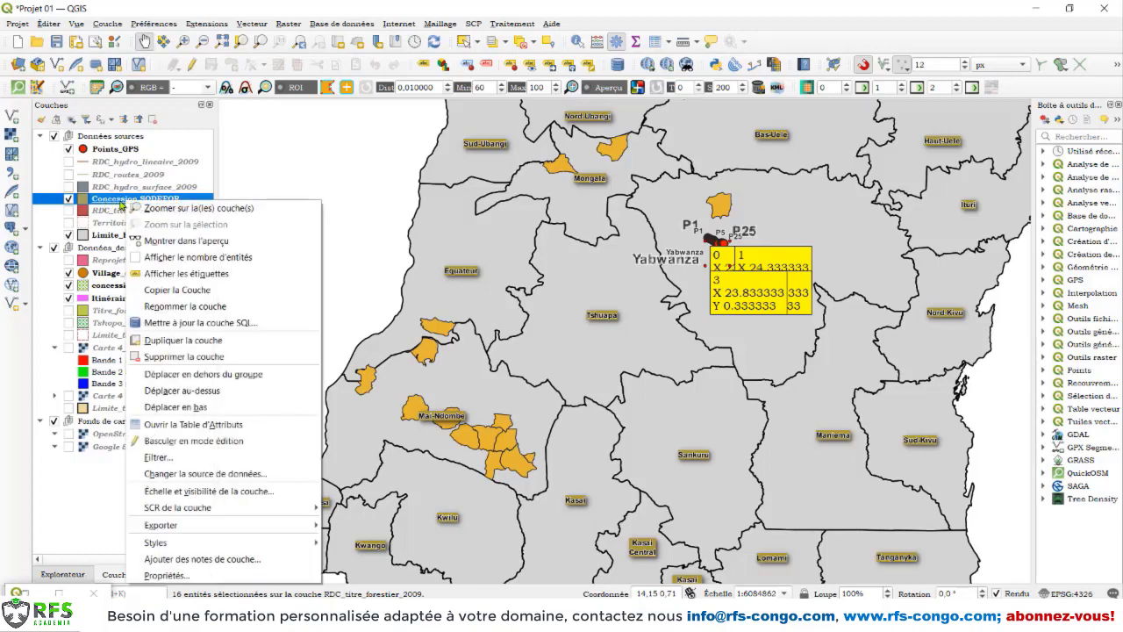
pyautogui.click(170, 426)
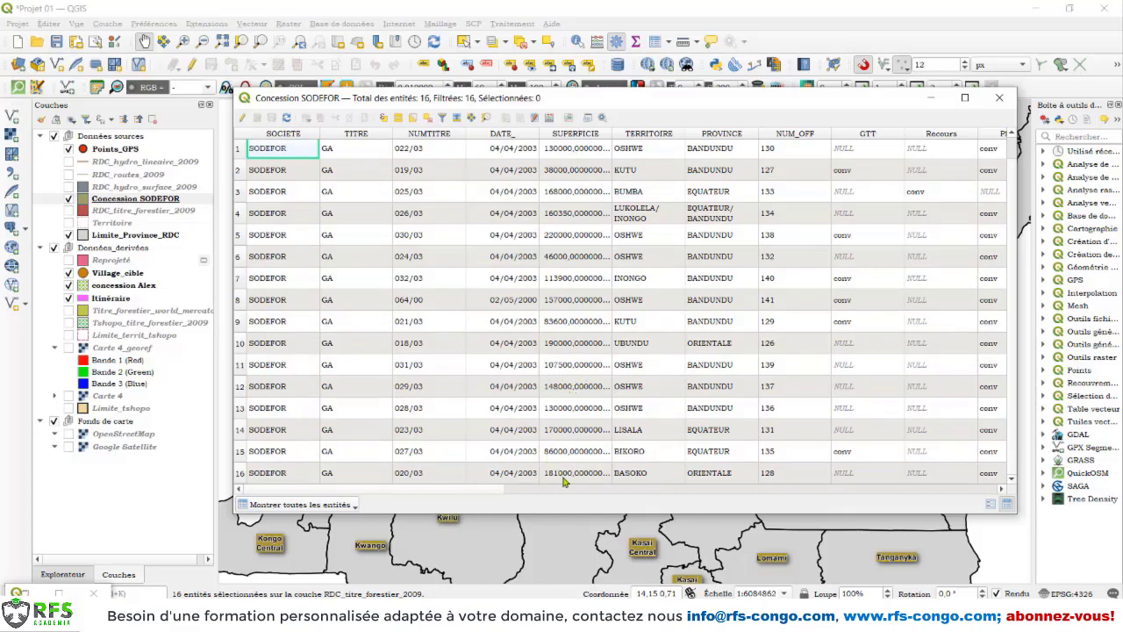
pyautogui.scroll(1, 566, 428)
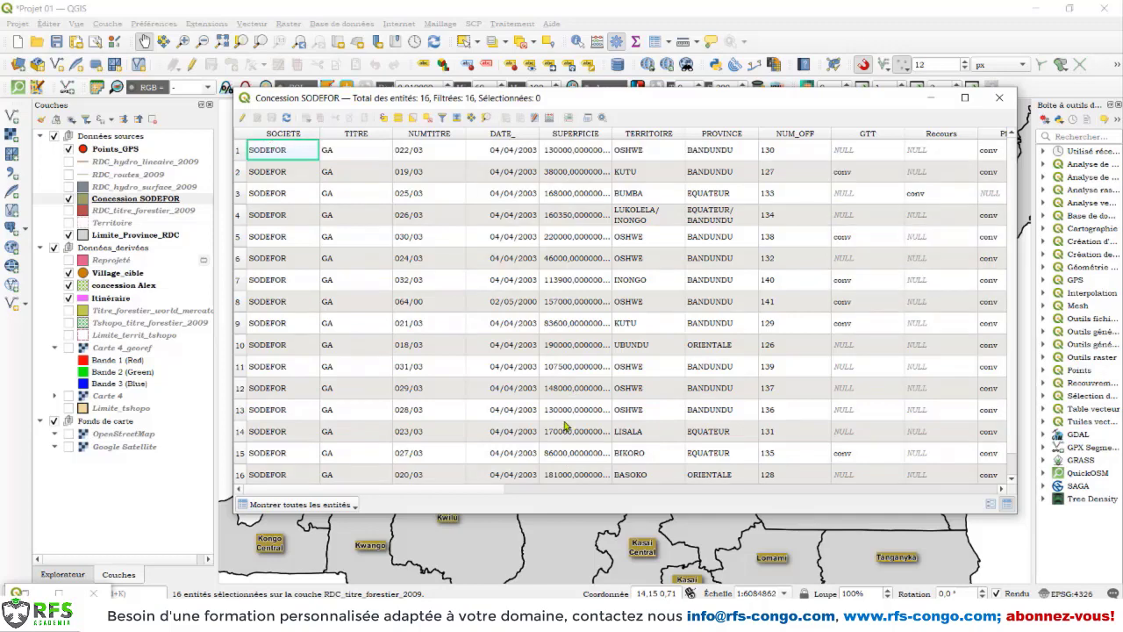
pyautogui.scroll(-1, 566, 425)
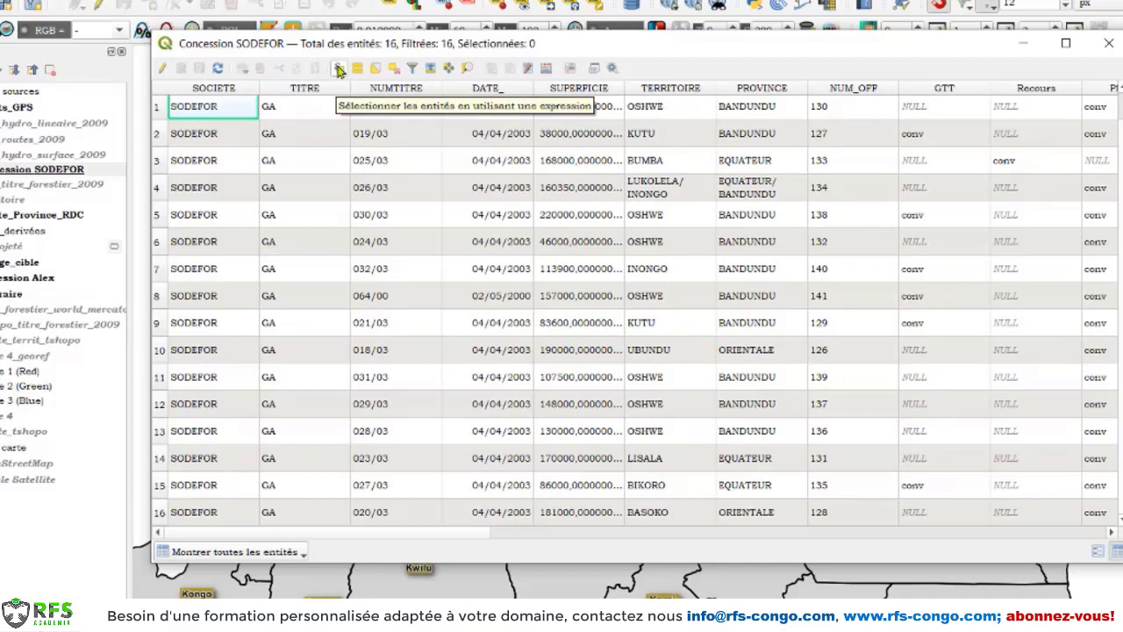
# Open selection by expression for the Concession SODEFOR table and start the expression with the SUPERFICIE field
pyautogui.click(338, 70)
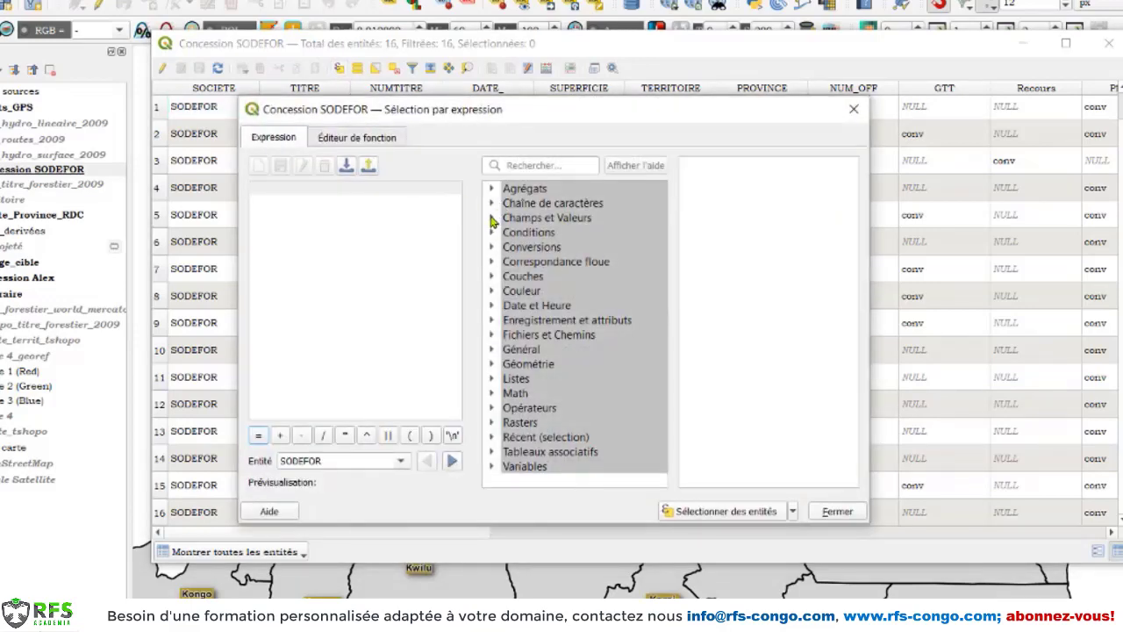
pyautogui.click(492, 218)
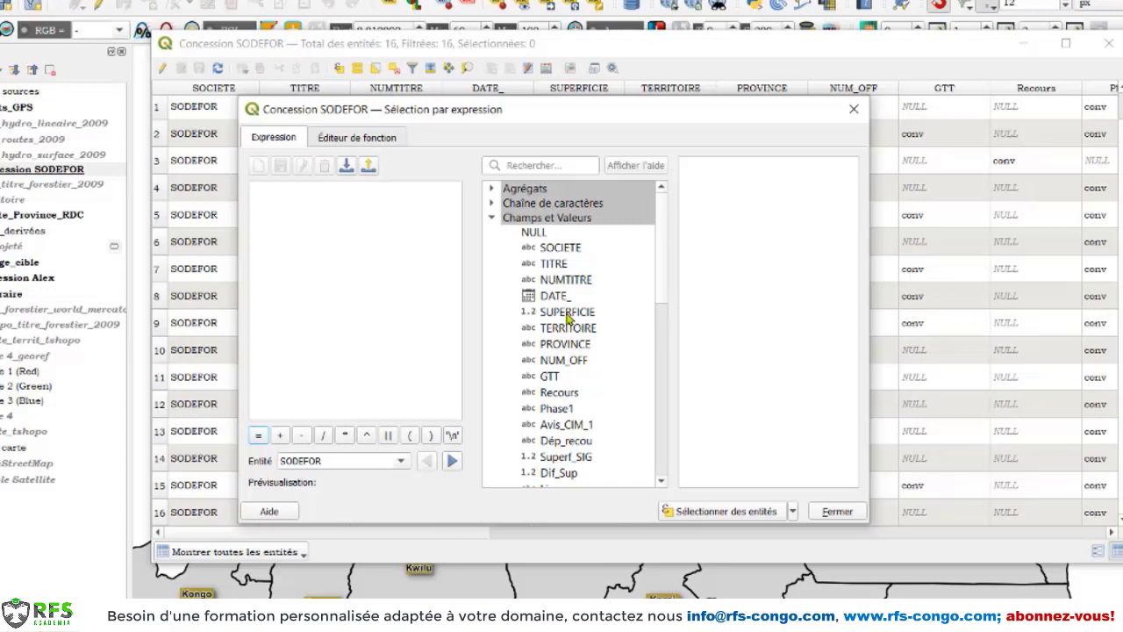
pyautogui.doubleClick(567, 312)
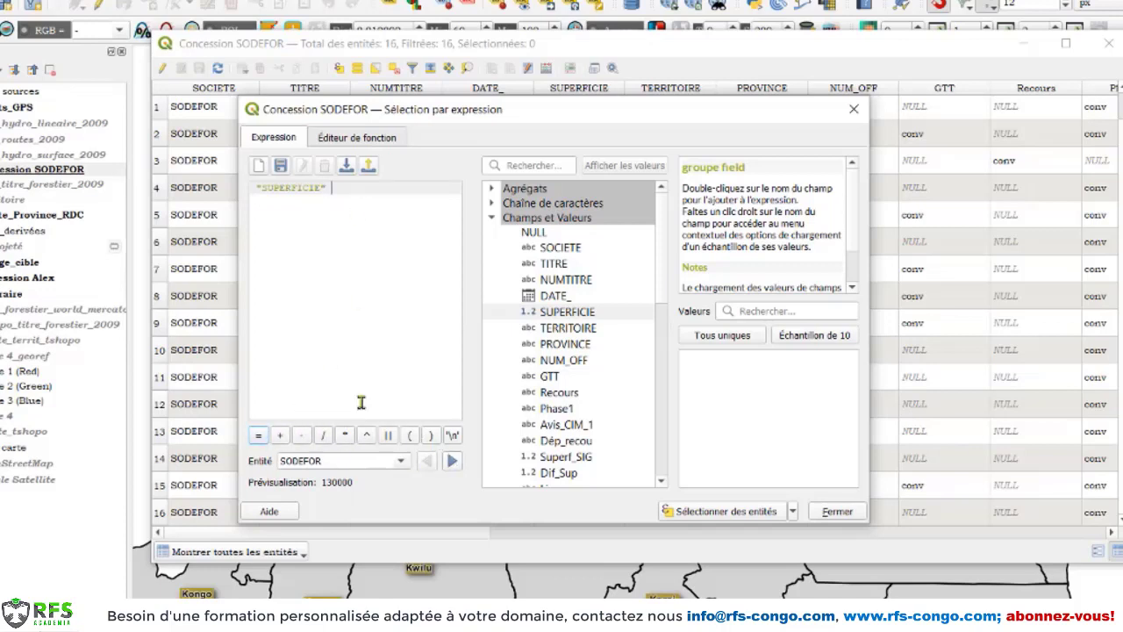
# Append the <= operator from the Opérateurs group after the SUPERFICIE field and place the cursor behind it
pyautogui.scroll(-3, 575, 285)
pyautogui.scroll(3, 575, 286)
pyautogui.scroll(-10, 567, 208)
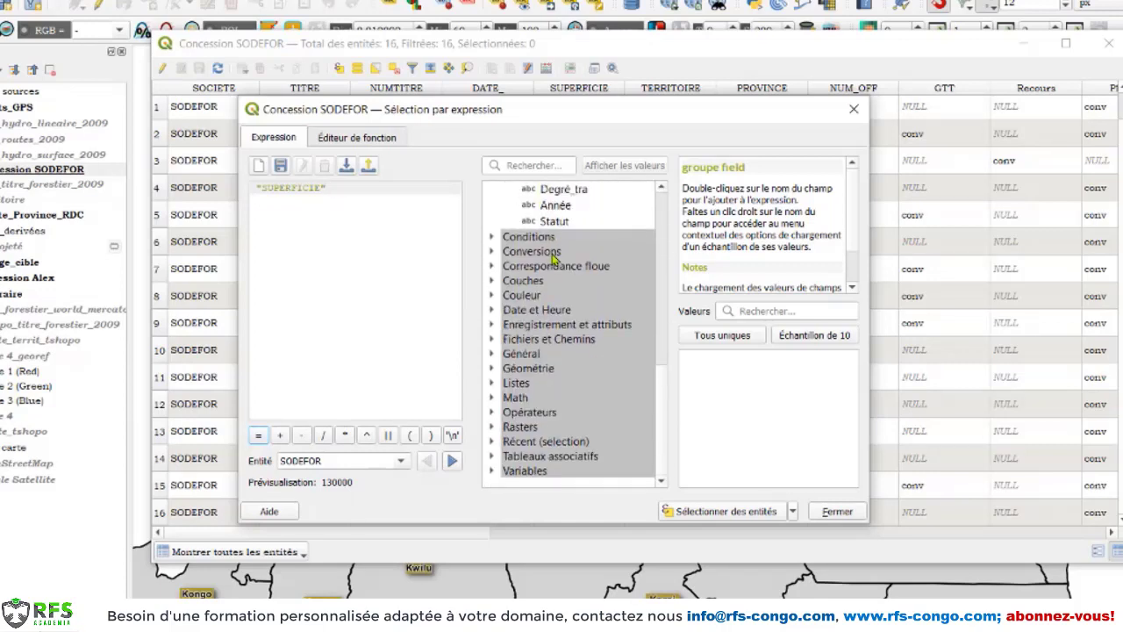
pyautogui.click(522, 414)
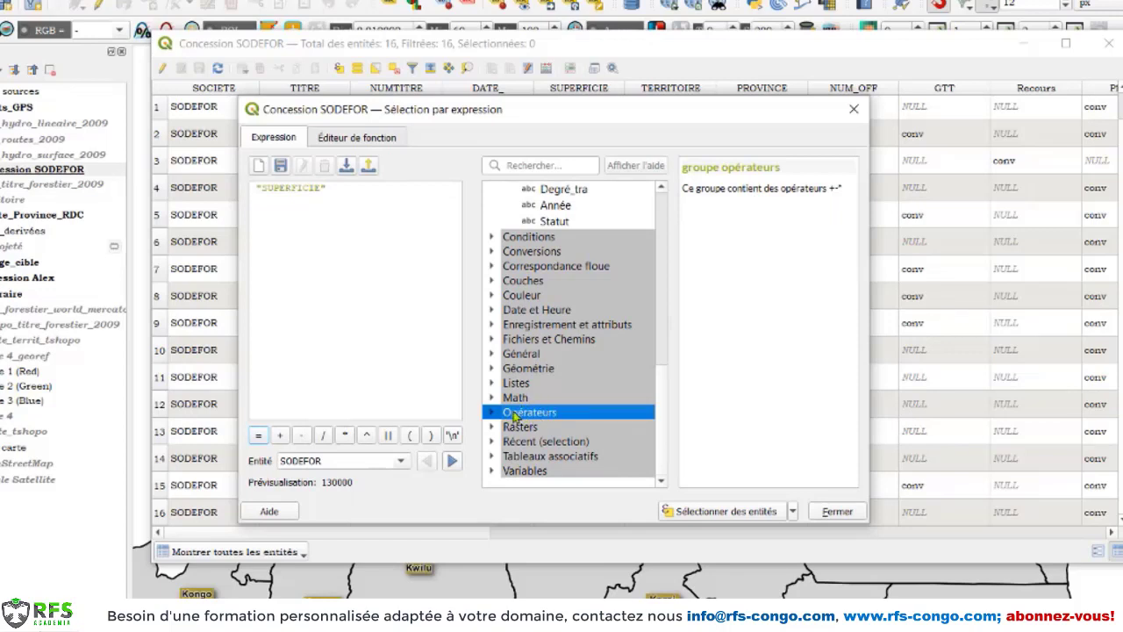
pyautogui.click(491, 412)
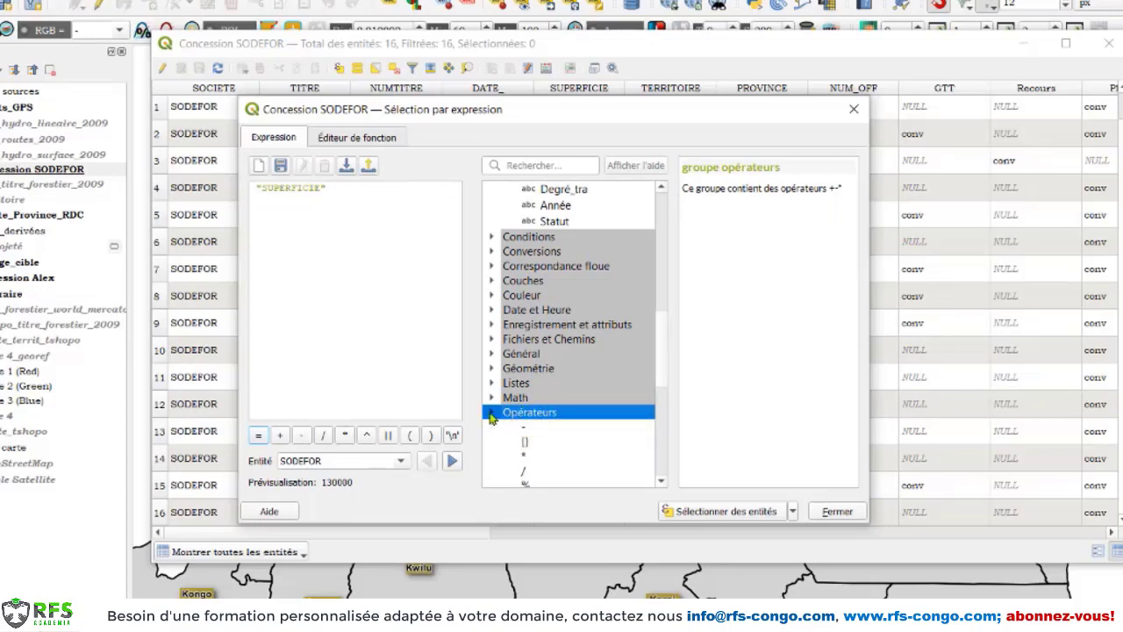
pyautogui.scroll(-4, 497, 416)
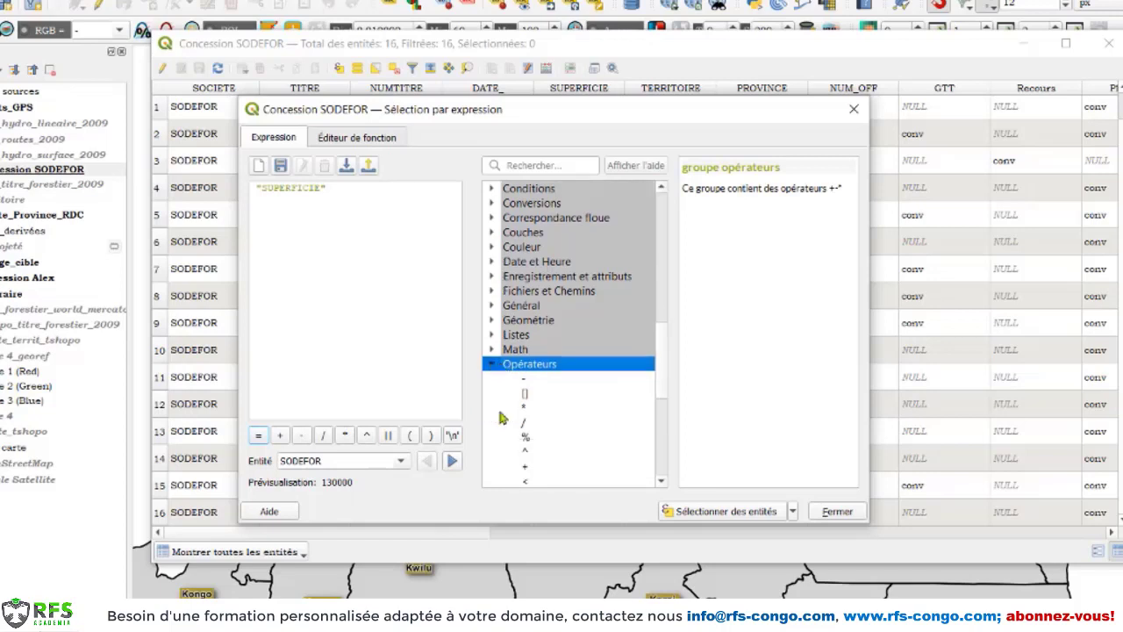
pyautogui.scroll(-1, 501, 418)
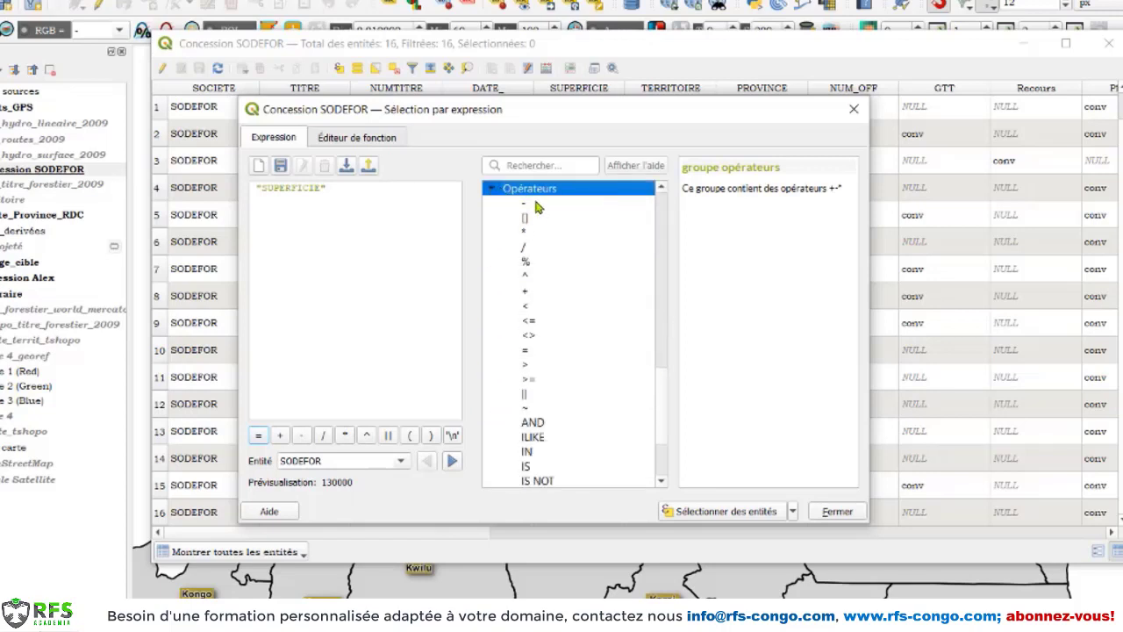
pyautogui.scroll(-3, 518, 281)
pyautogui.scroll(4, 518, 304)
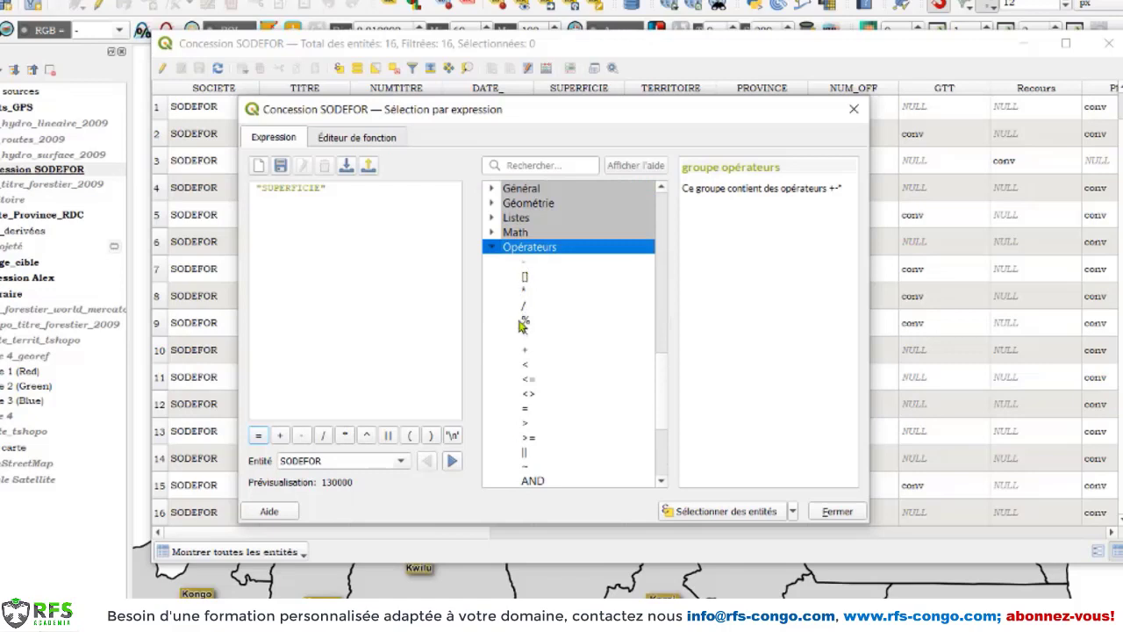
pyautogui.scroll(-1, 519, 329)
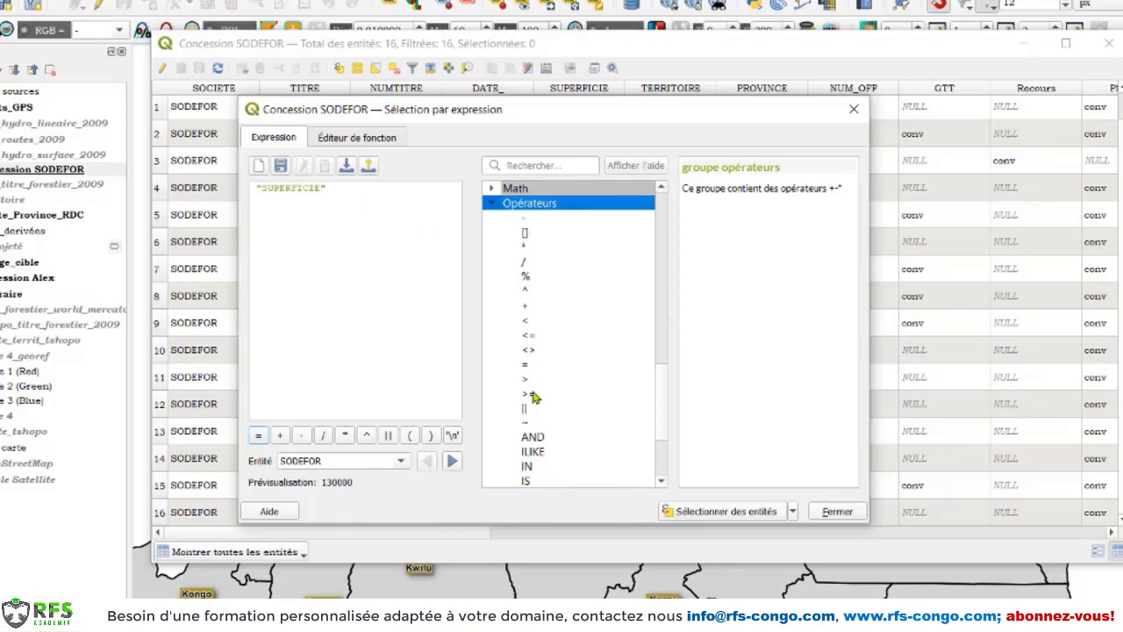
pyautogui.doubleClick(526, 335)
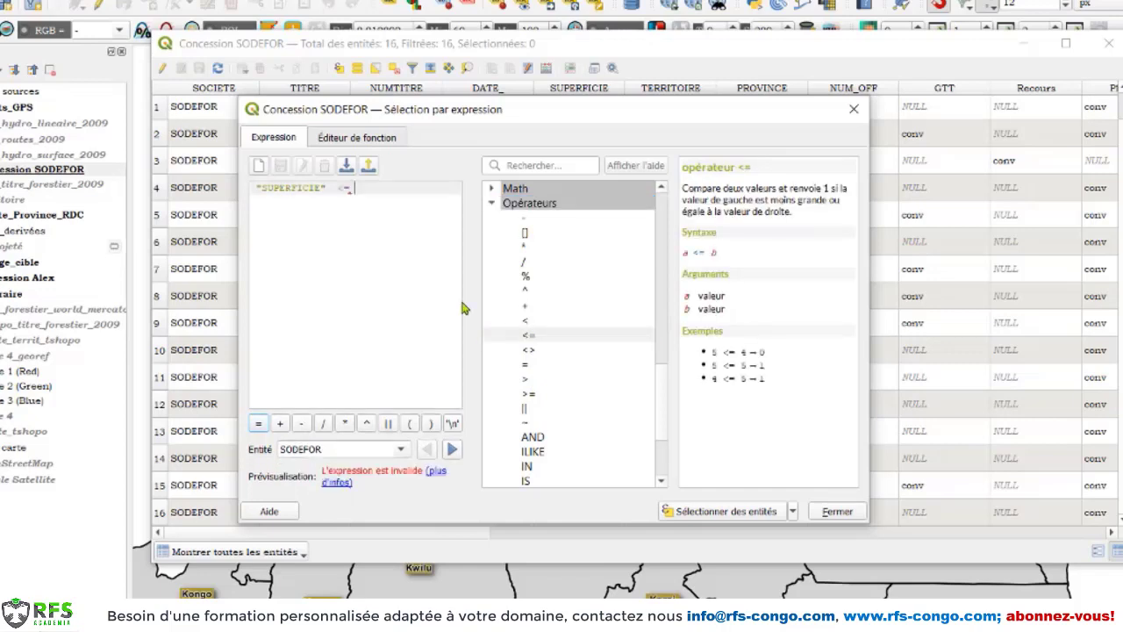
pyautogui.moveTo(253, 189); pyautogui.dragTo(356, 199)
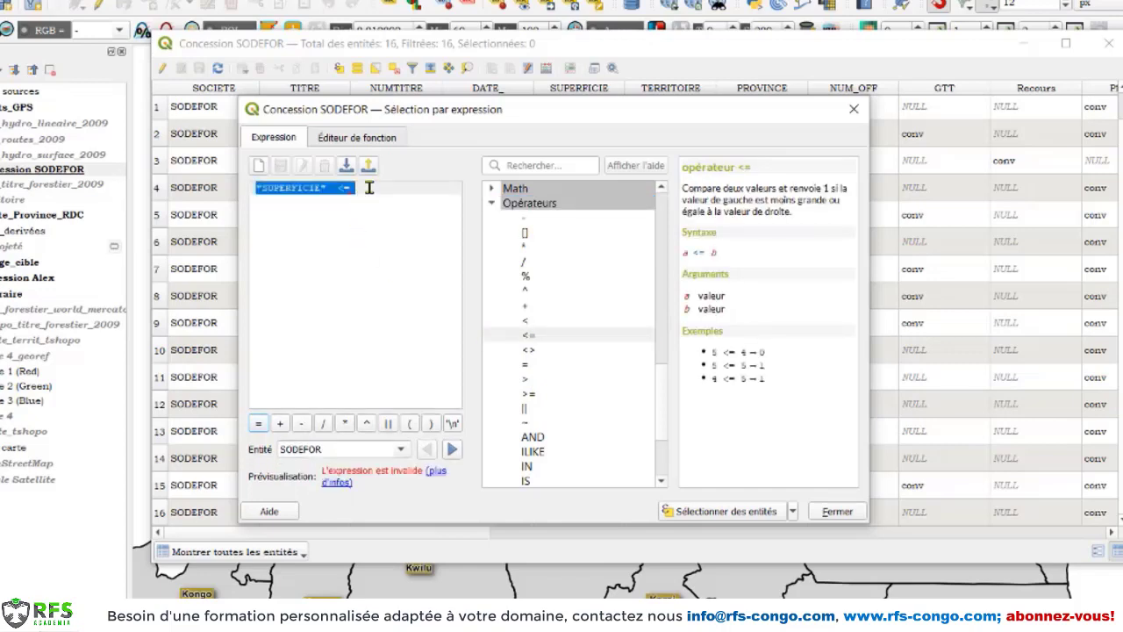
pyautogui.click(370, 187)
pyautogui.moveTo(357, 187)
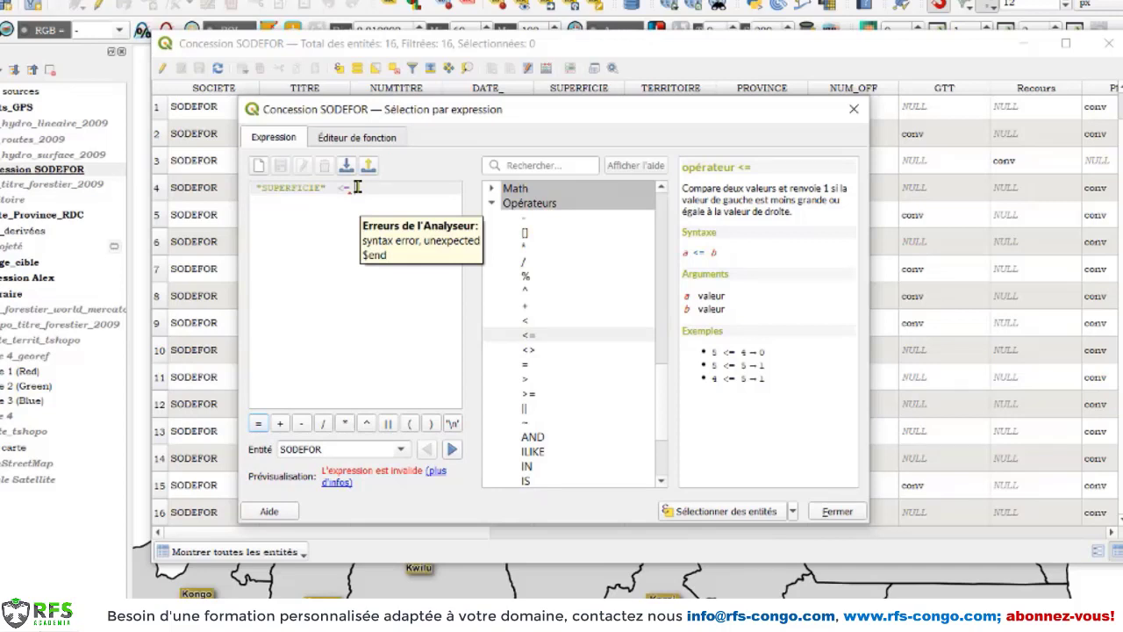
# Complete the expression as "SUPERFICIE" <= 100000 and select the matching features
pyautogui.write('1')
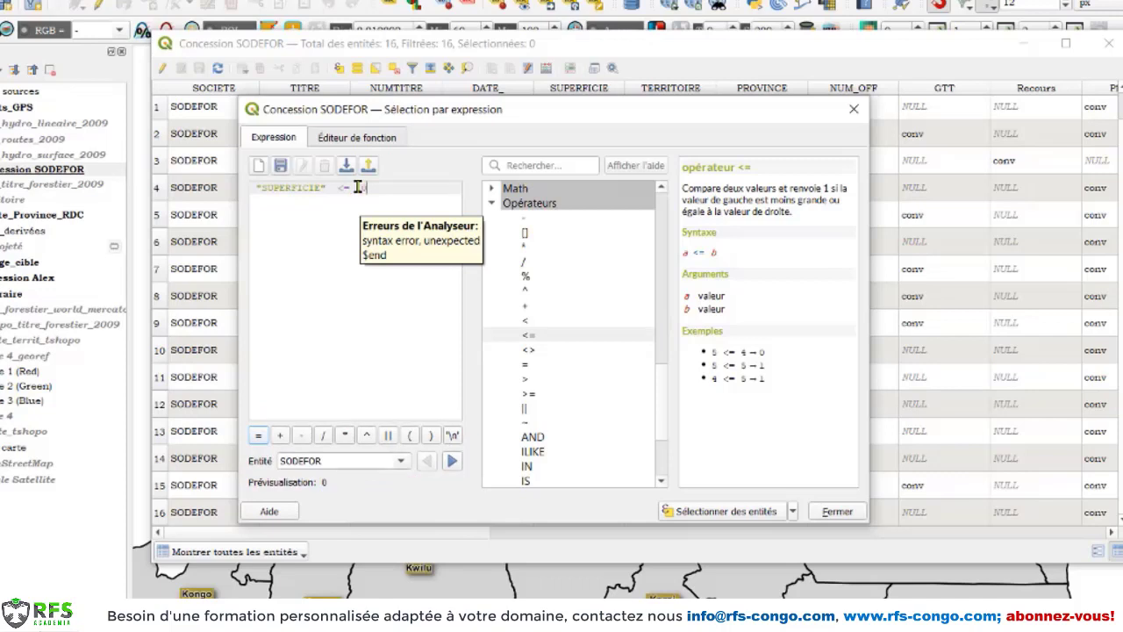
pyautogui.write('00000')
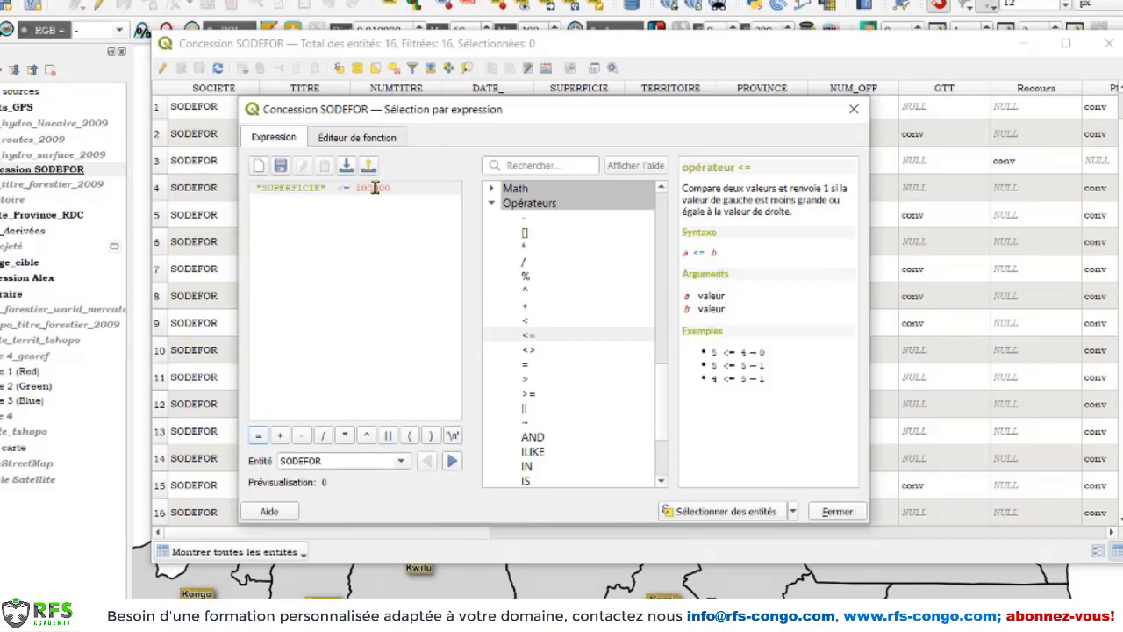
pyautogui.moveTo(378, 188); pyautogui.dragTo(391, 188)
pyautogui.click(326, 188)
pyautogui.moveTo(327, 187); pyautogui.dragTo(319, 218)
pyautogui.click(391, 188)
pyautogui.moveTo(372, 188); pyautogui.dragTo(410, 193)
pyautogui.click(410, 192)
pyautogui.click(715, 512)
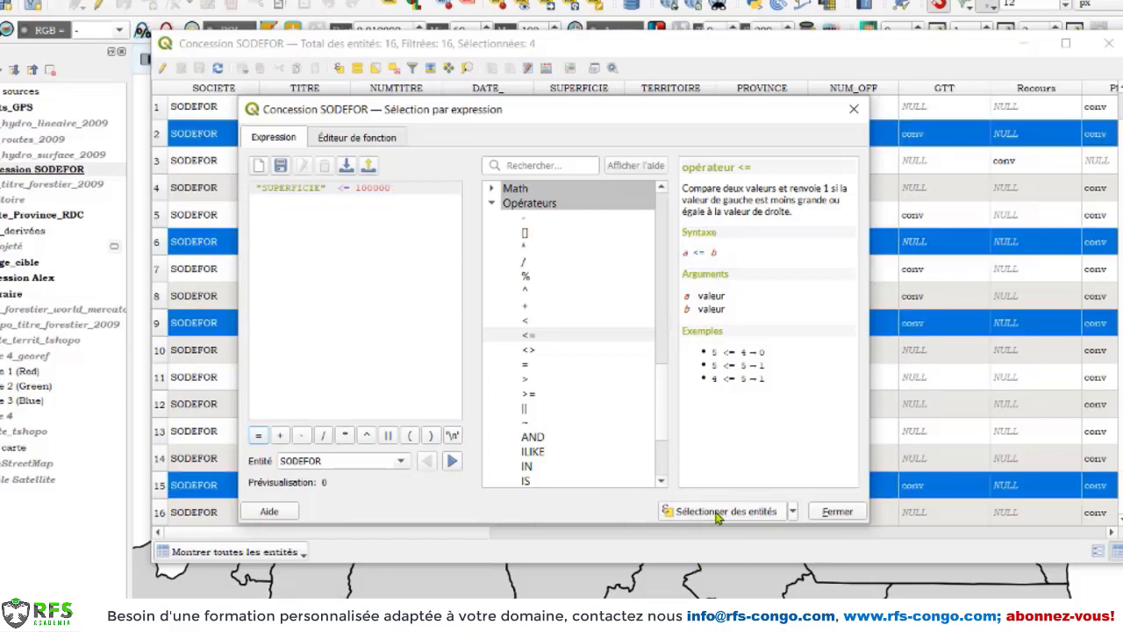
# Close the expression dialog, review the selected rows in the Concession SODEFOR table and minimize the table to reveal the map
pyautogui.click(835, 515)
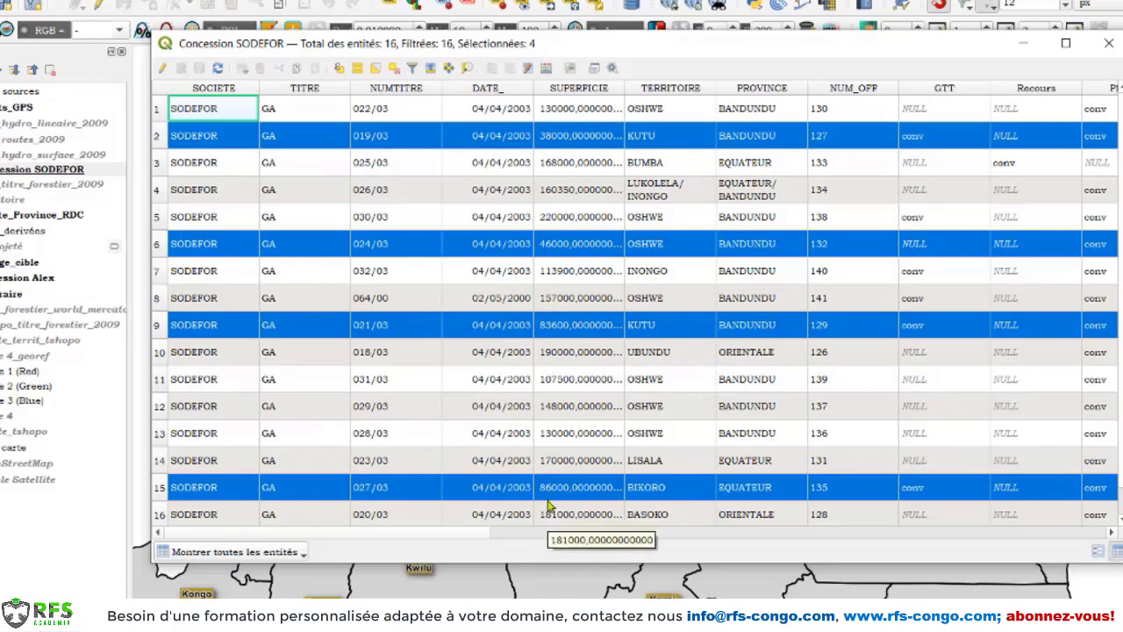
pyautogui.scroll(-1, 551, 499)
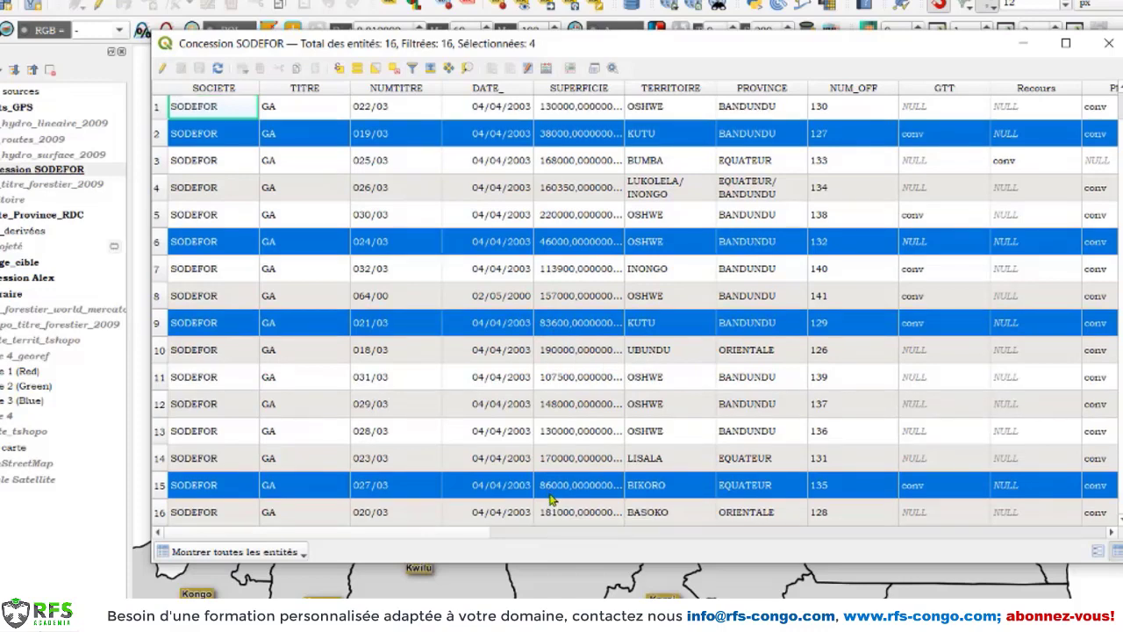
pyautogui.scroll(1, 569, 412)
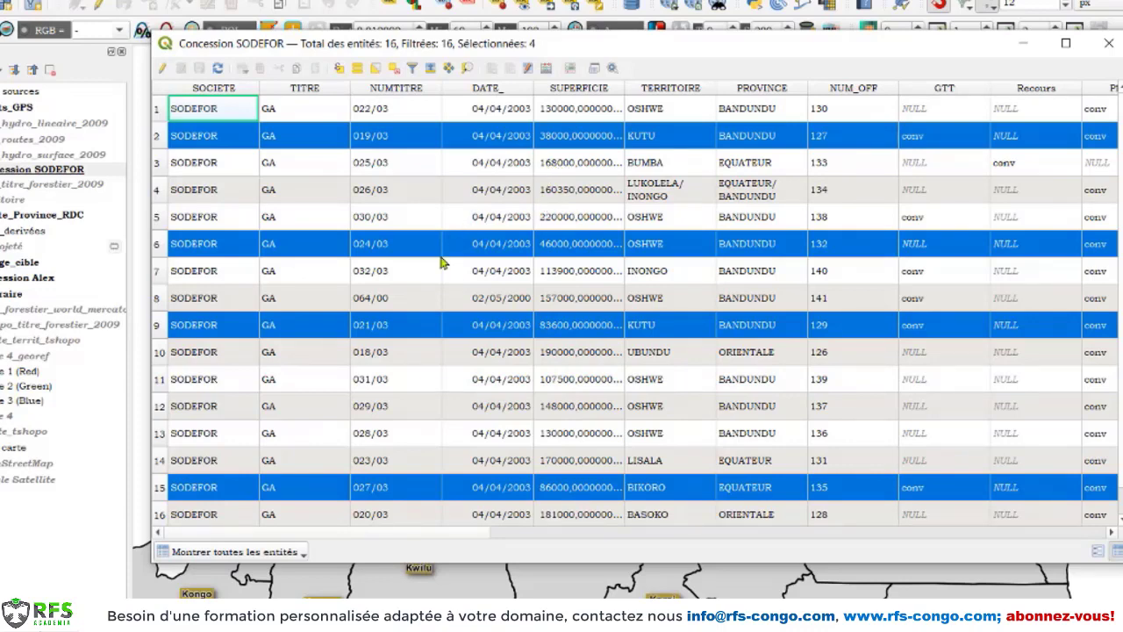
pyautogui.click(1023, 44)
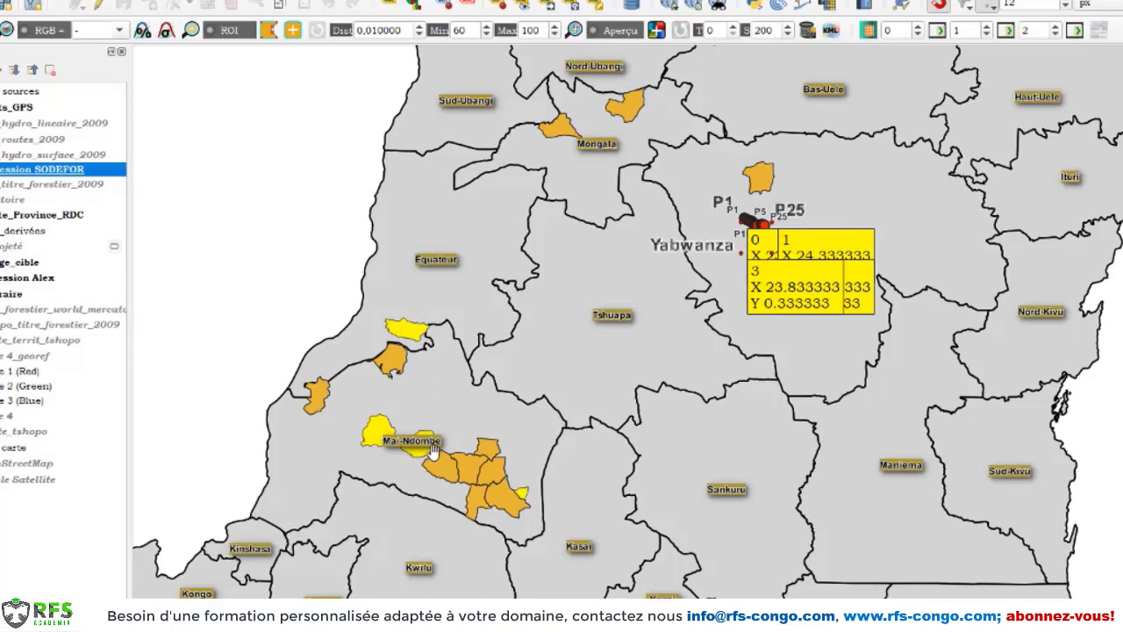
# Start exporting only the selected features of the Concession SODEFOR layer as an ESRI Shapefile
pyautogui.rightClick(5, 175)
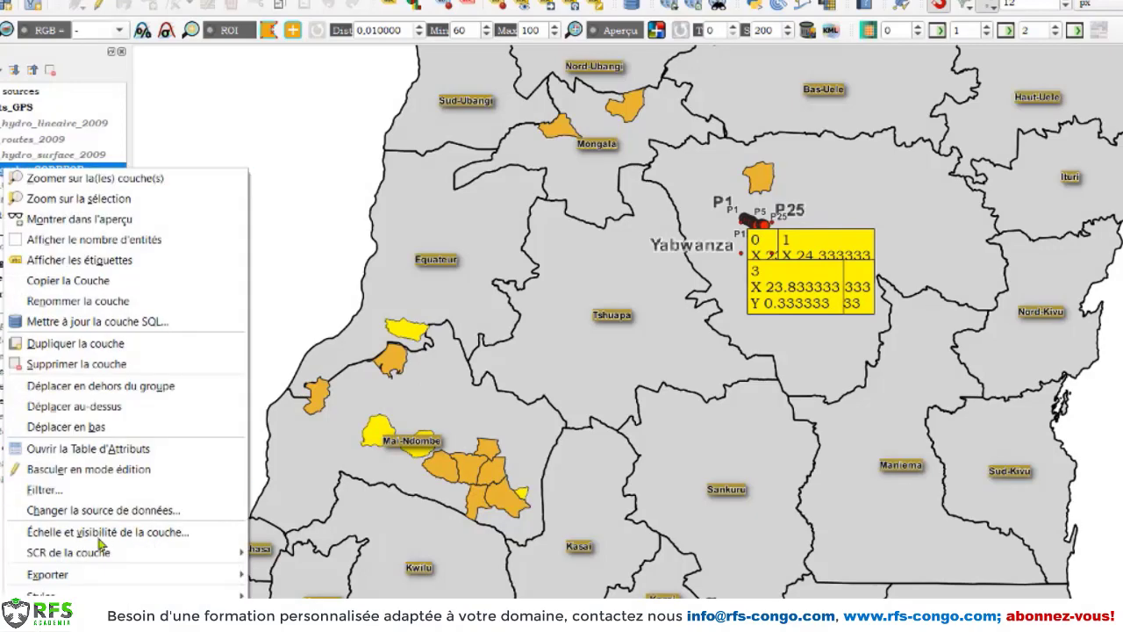
pyautogui.moveTo(87, 575)
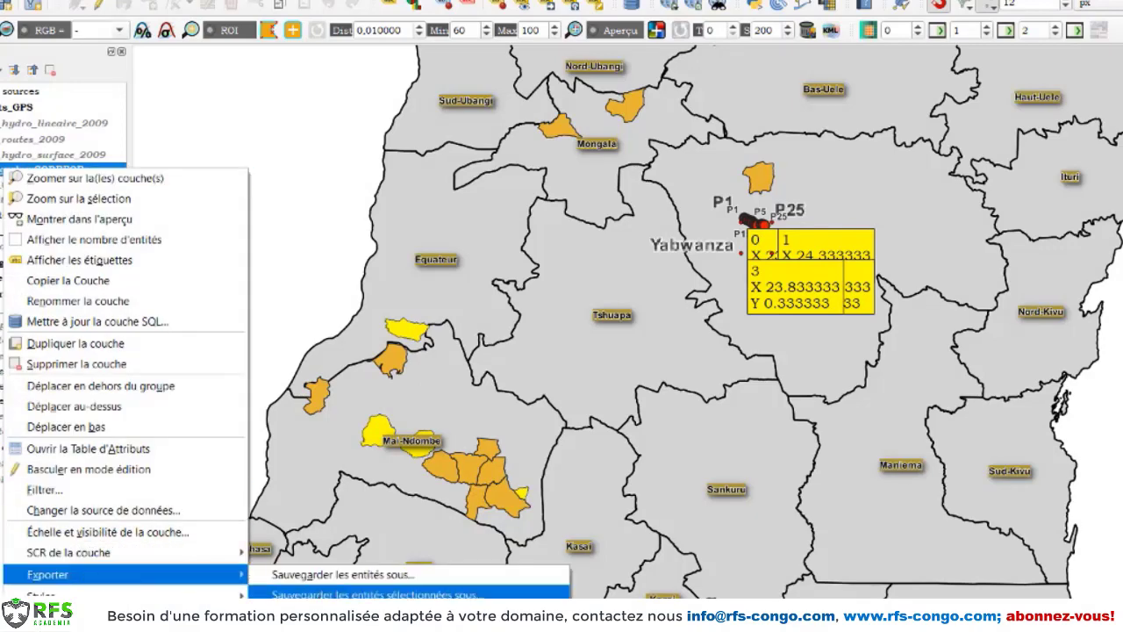
pyautogui.click(373, 594)
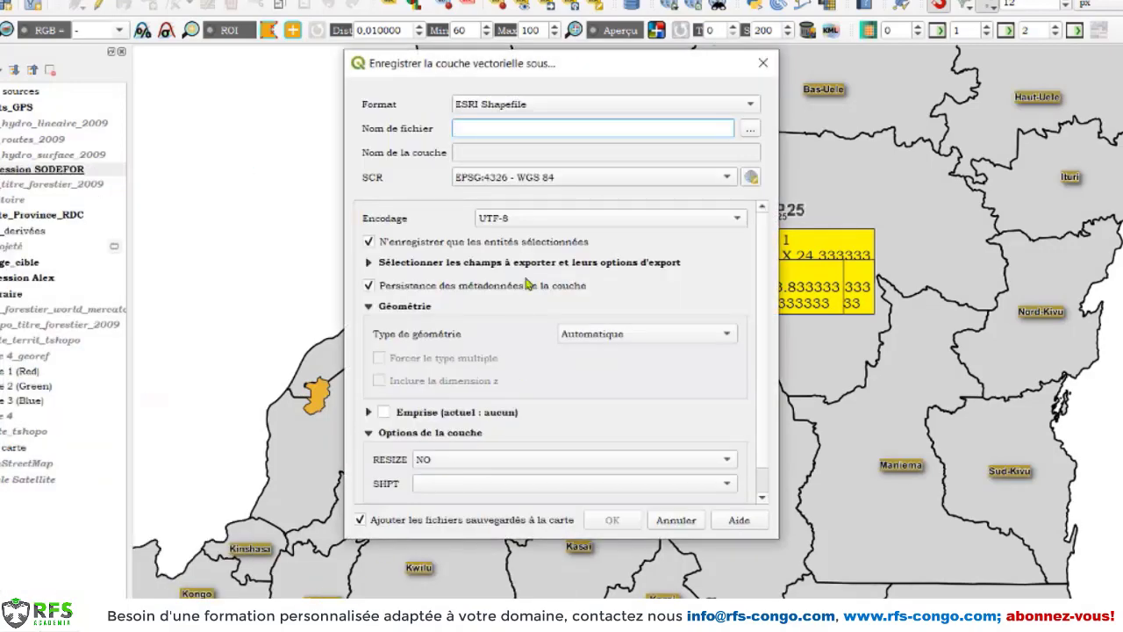
# Name the output file Concession SODEFOR cible in the vecteurs folder and run the export
pyautogui.click(750, 128)
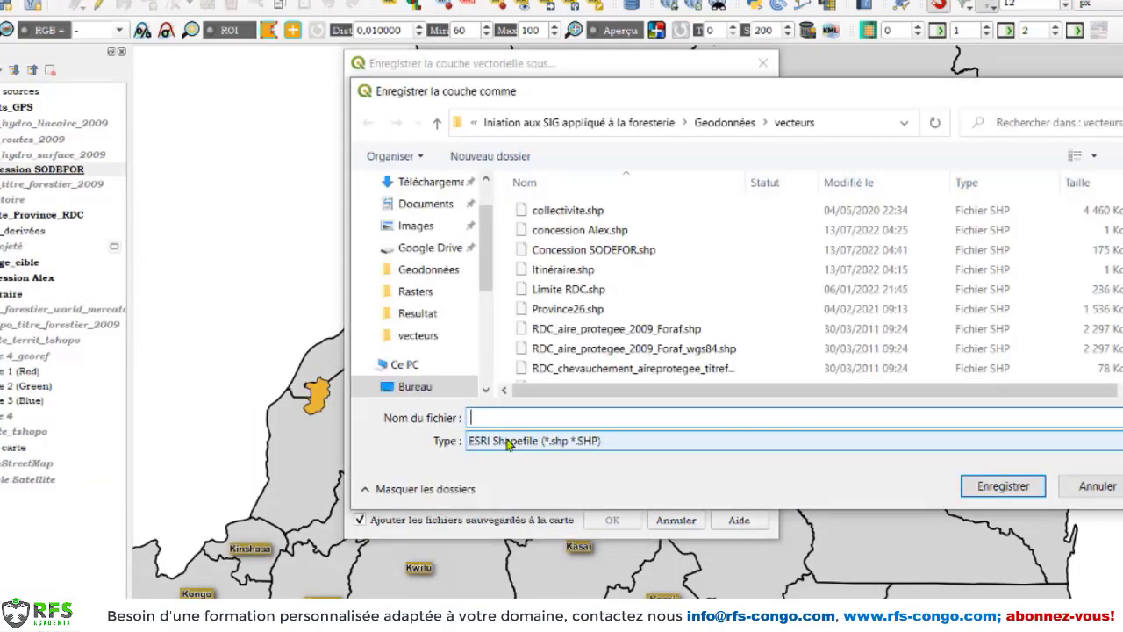
pyautogui.click(593, 252)
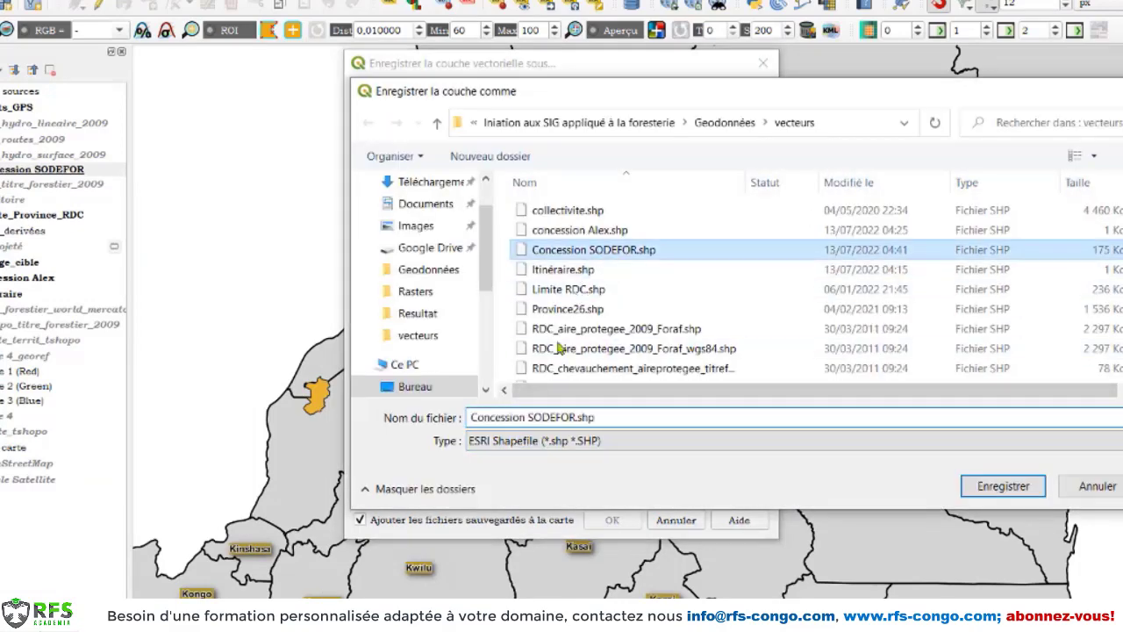
pyautogui.click(615, 421)
pyautogui.click(615, 421)
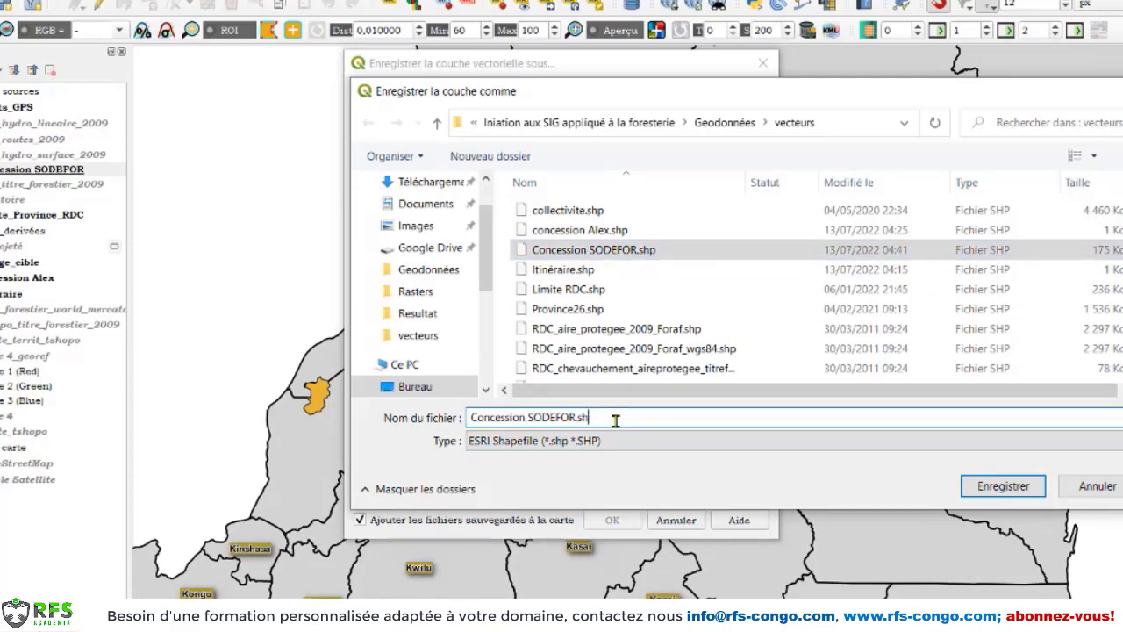
pyautogui.press('BackSpace')
pyautogui.press('BackSpace')
pyautogui.press('BackSpace')
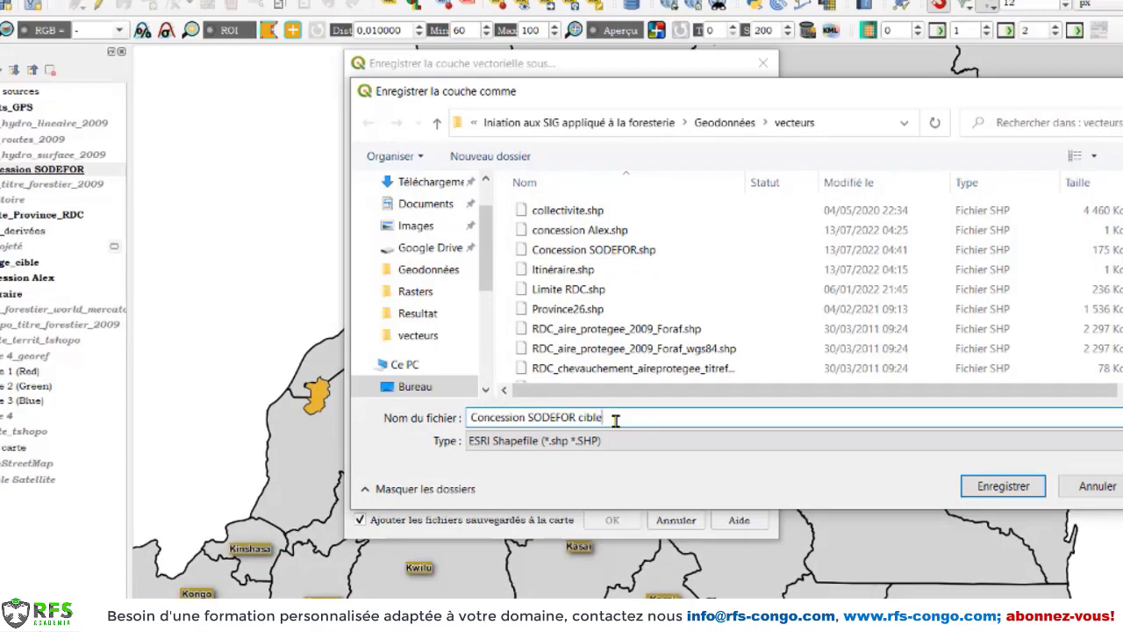
pyautogui.click(1003, 486)
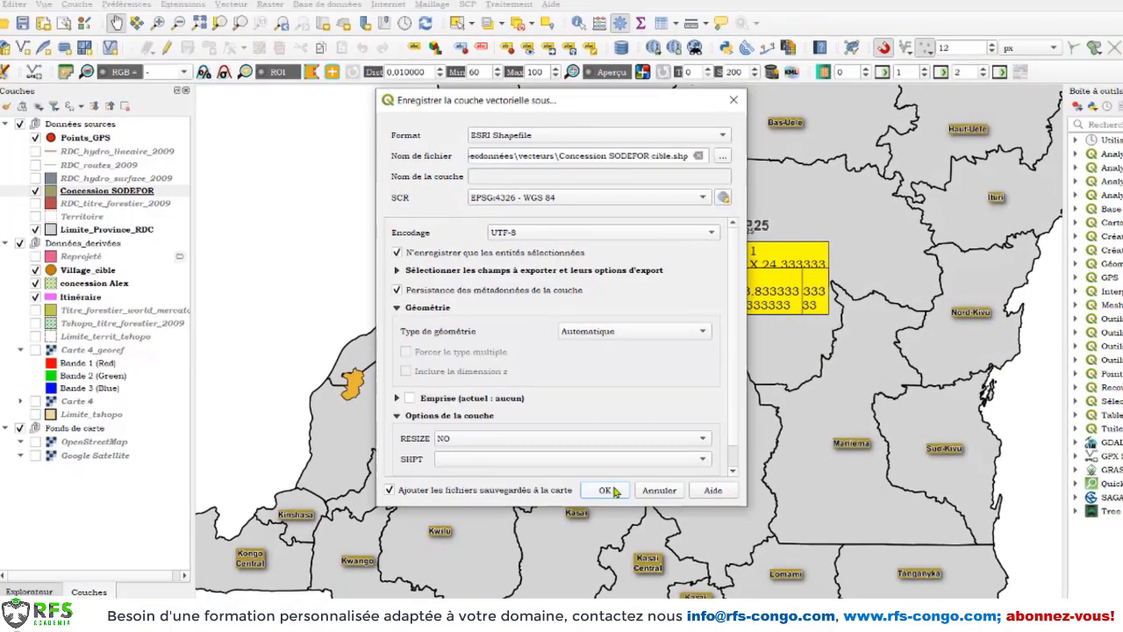
pyautogui.click(608, 491)
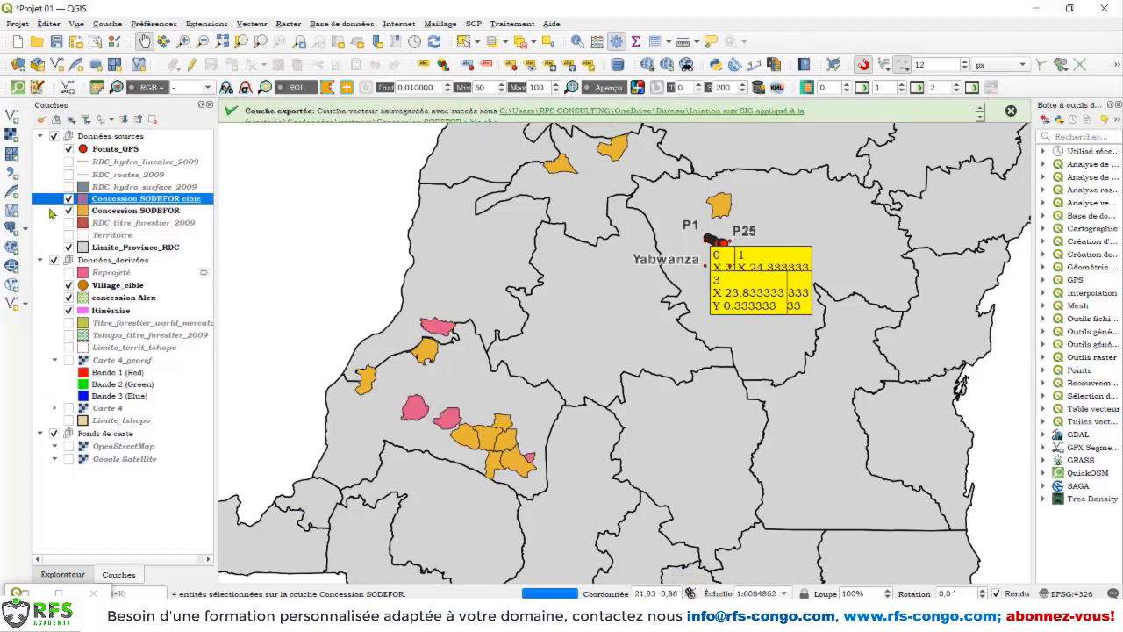
# Toggle the Concession SODEFOR and RDC_titre_forestier_2009 layers to compare them with Concession SODEFOR cible, leaving both hidden
pyautogui.click(69, 211)
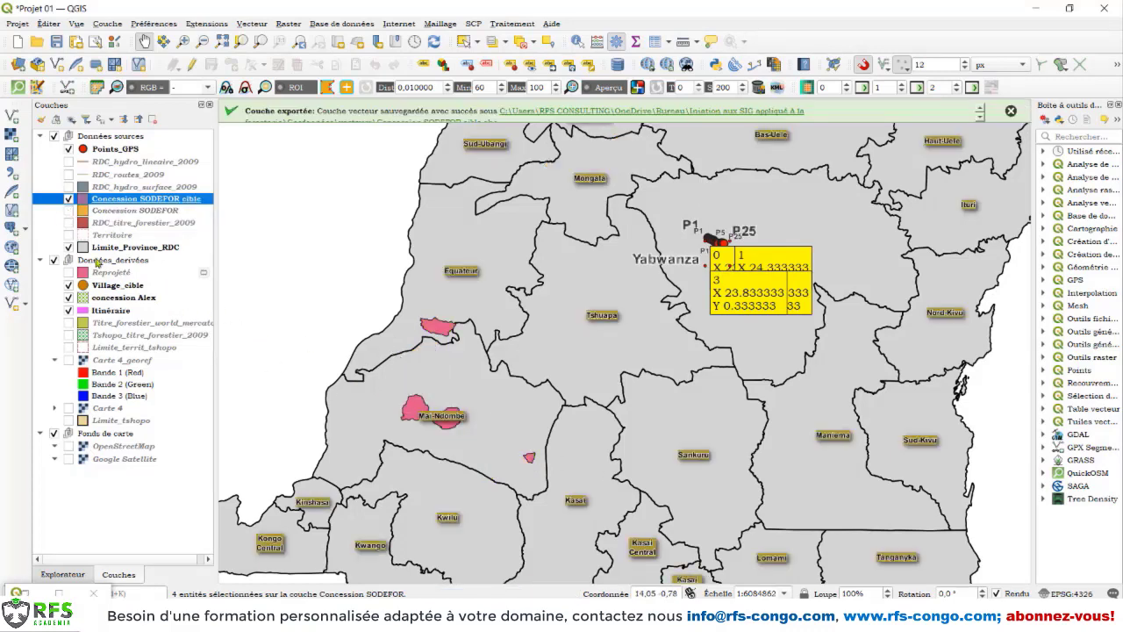
pyautogui.click(68, 224)
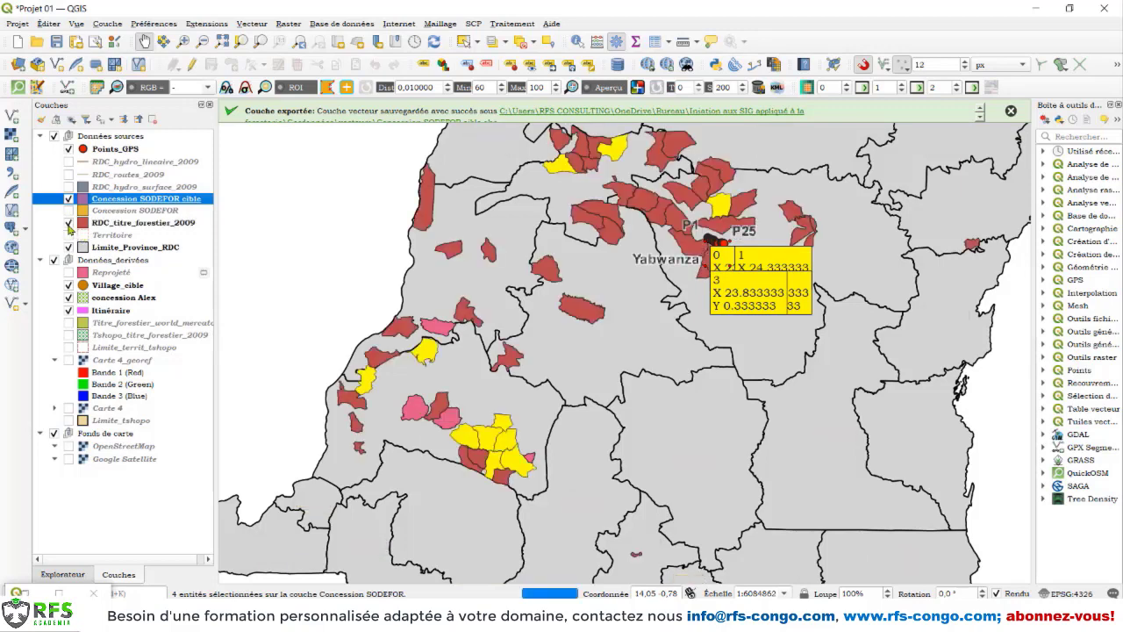
pyautogui.click(68, 223)
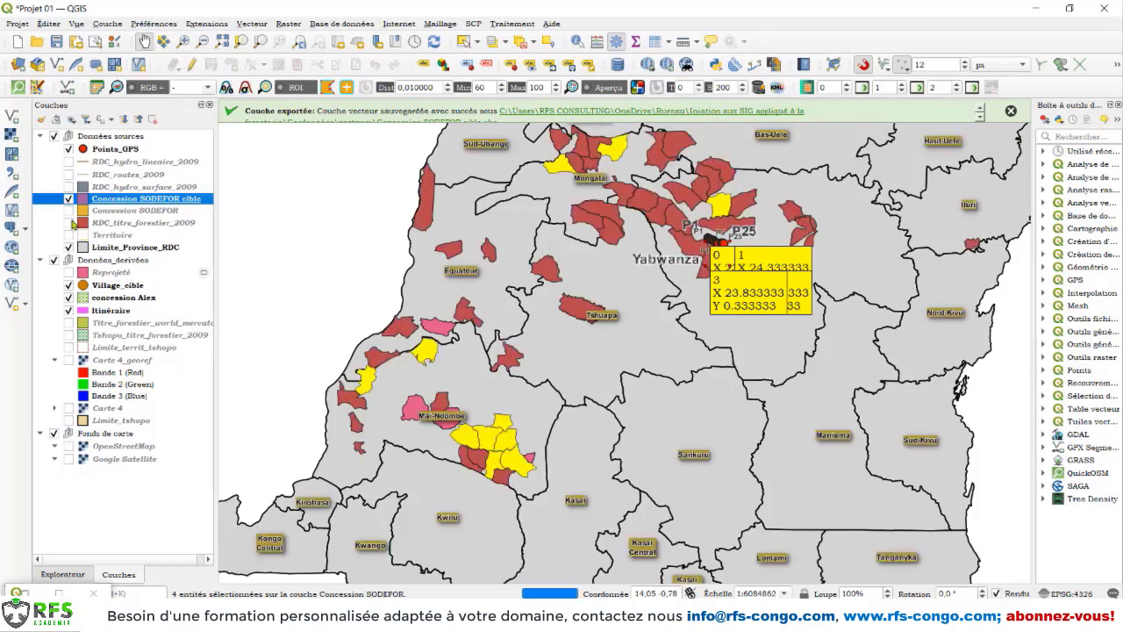
pyautogui.click(69, 210)
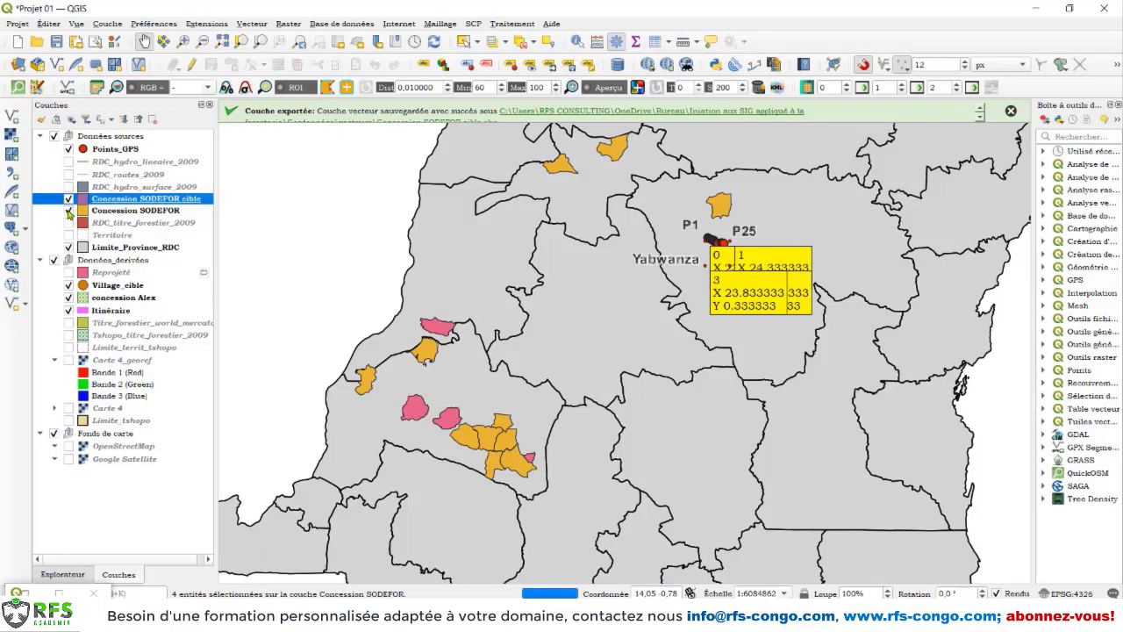
pyautogui.click(69, 211)
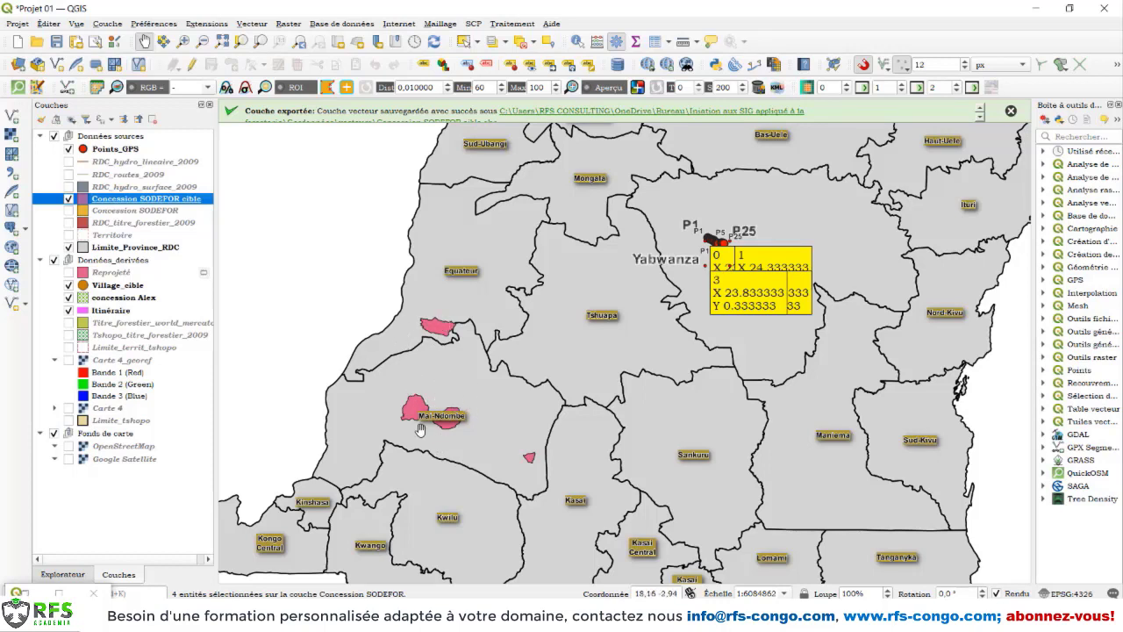
# Dismiss the export notification above the map and hide the Concession SODEFOR cible layer
pyautogui.scroll(1, 413, 425)
pyautogui.scroll(-1, 413, 426)
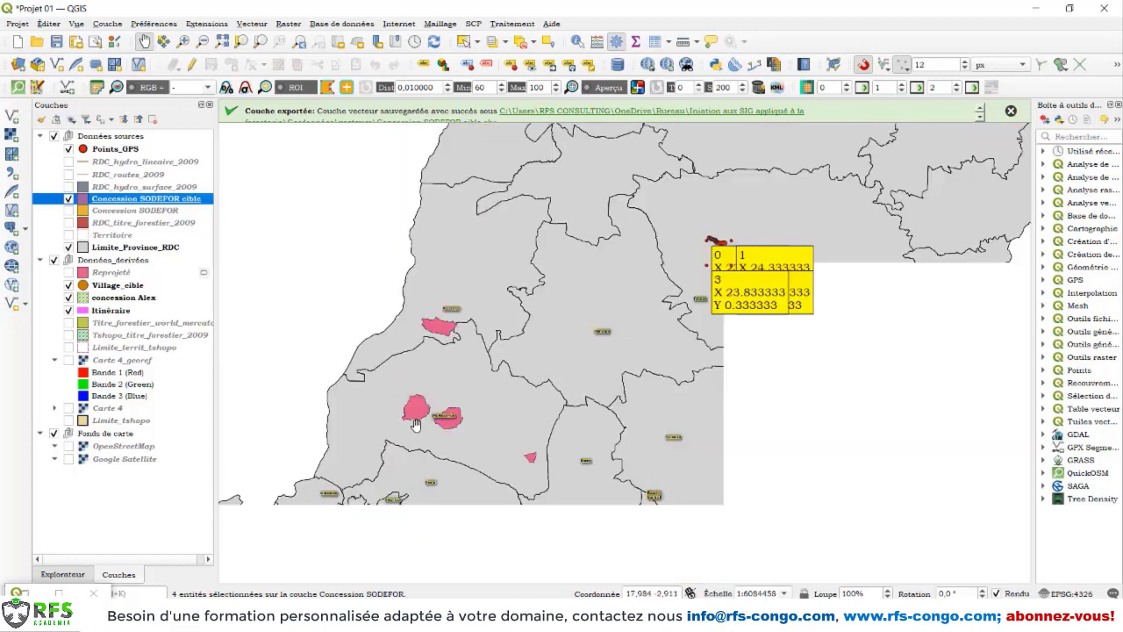
pyautogui.click(1011, 112)
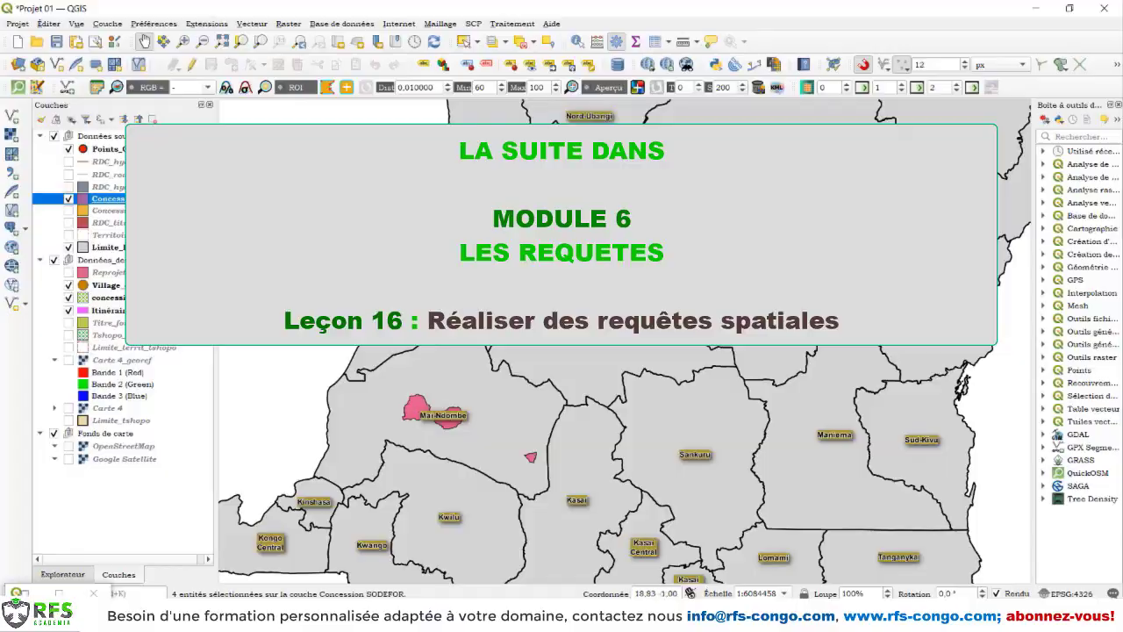
pyautogui.click(68, 200)
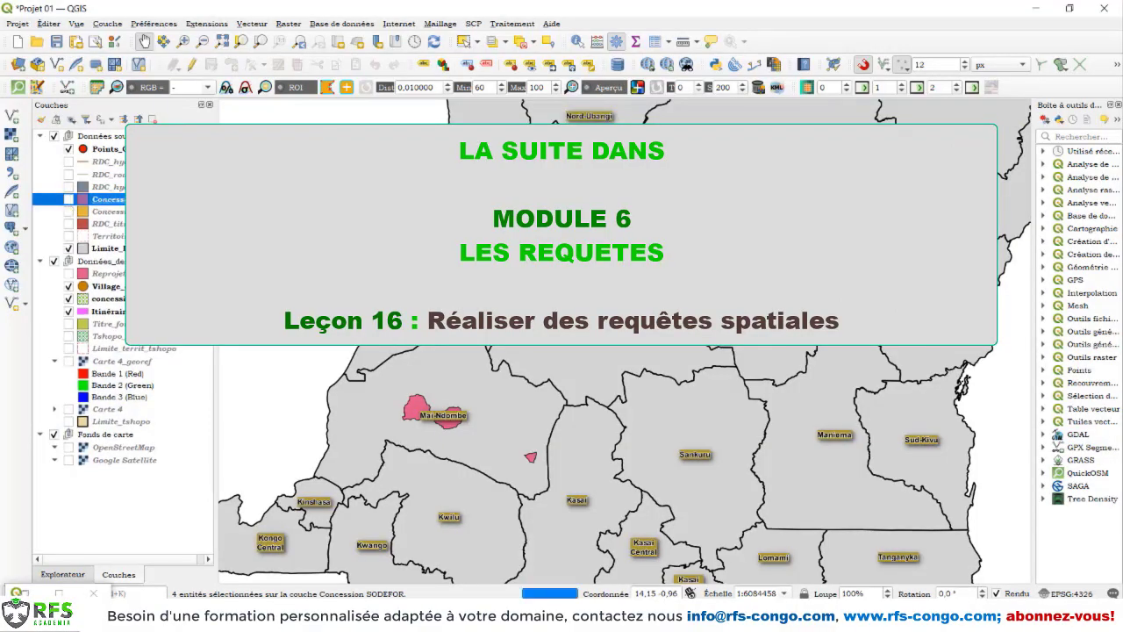